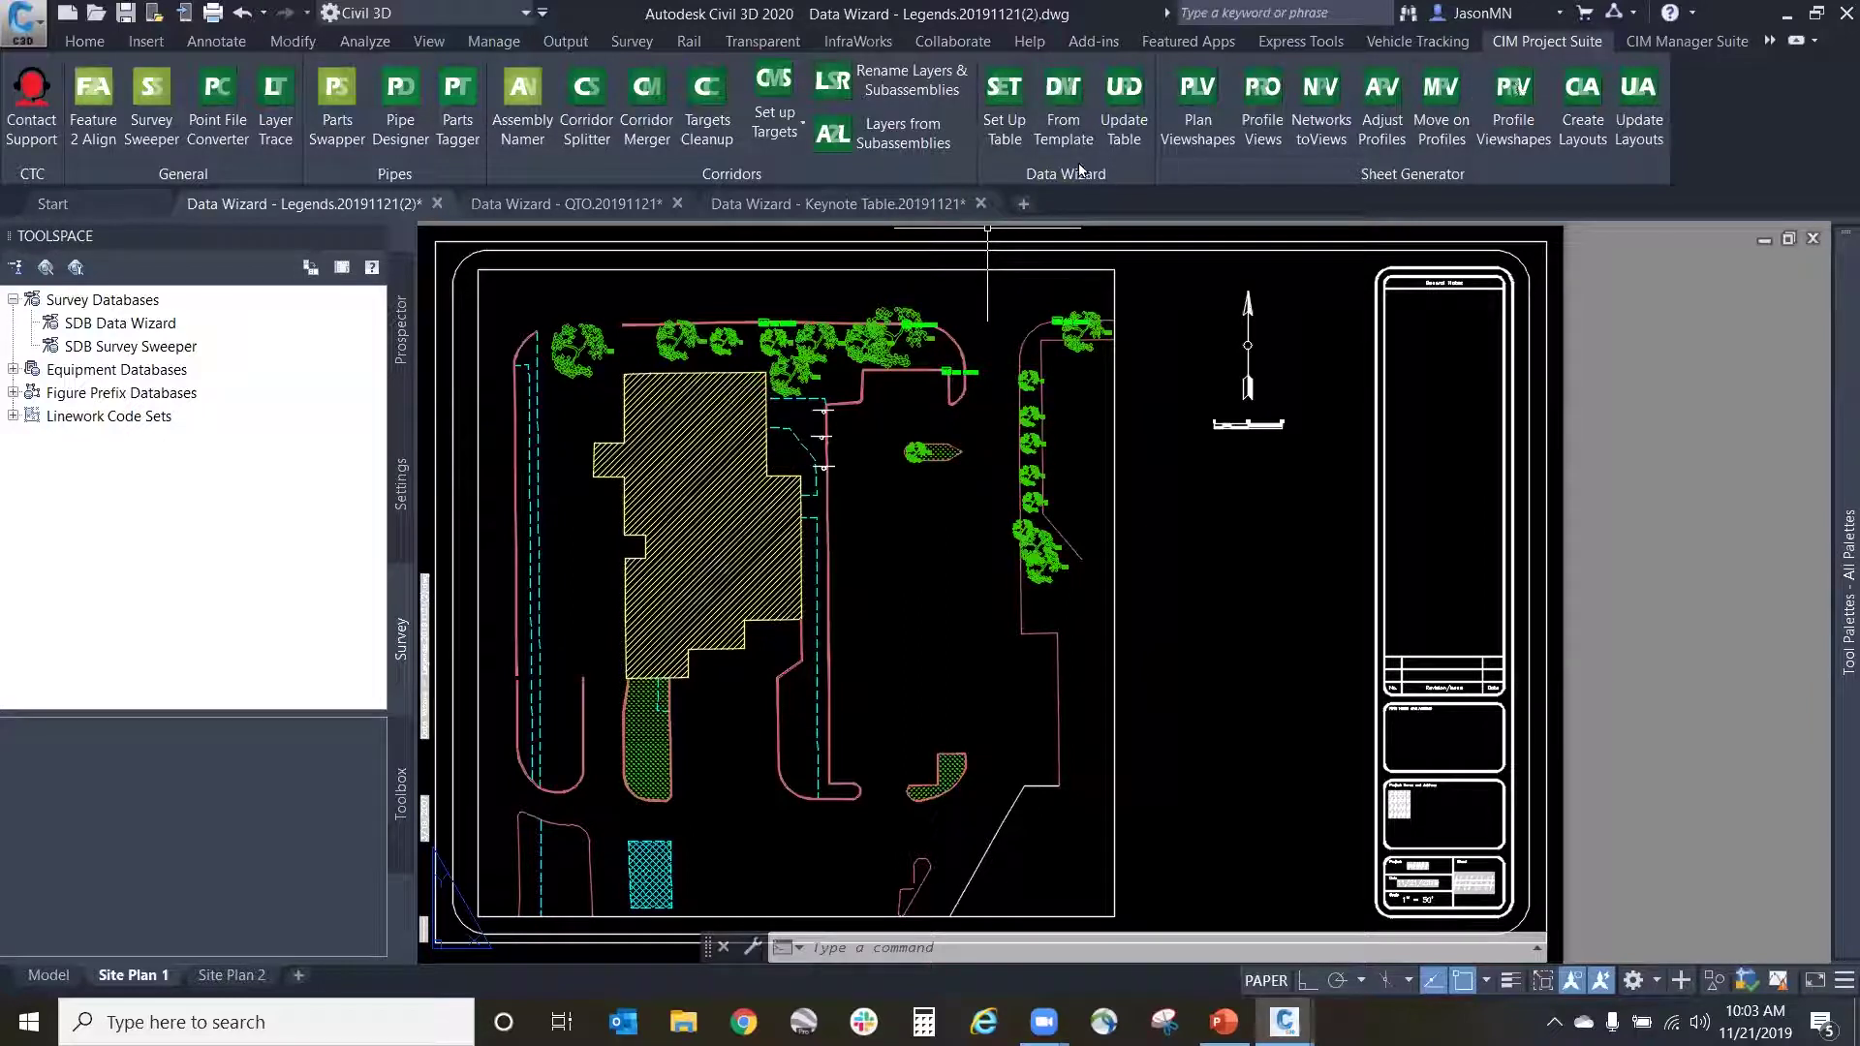
# Step: Start a new Data Wizard table setup for the current drawing and limit it to the Site Plan 1 layout
pyautogui.click(1005, 132)
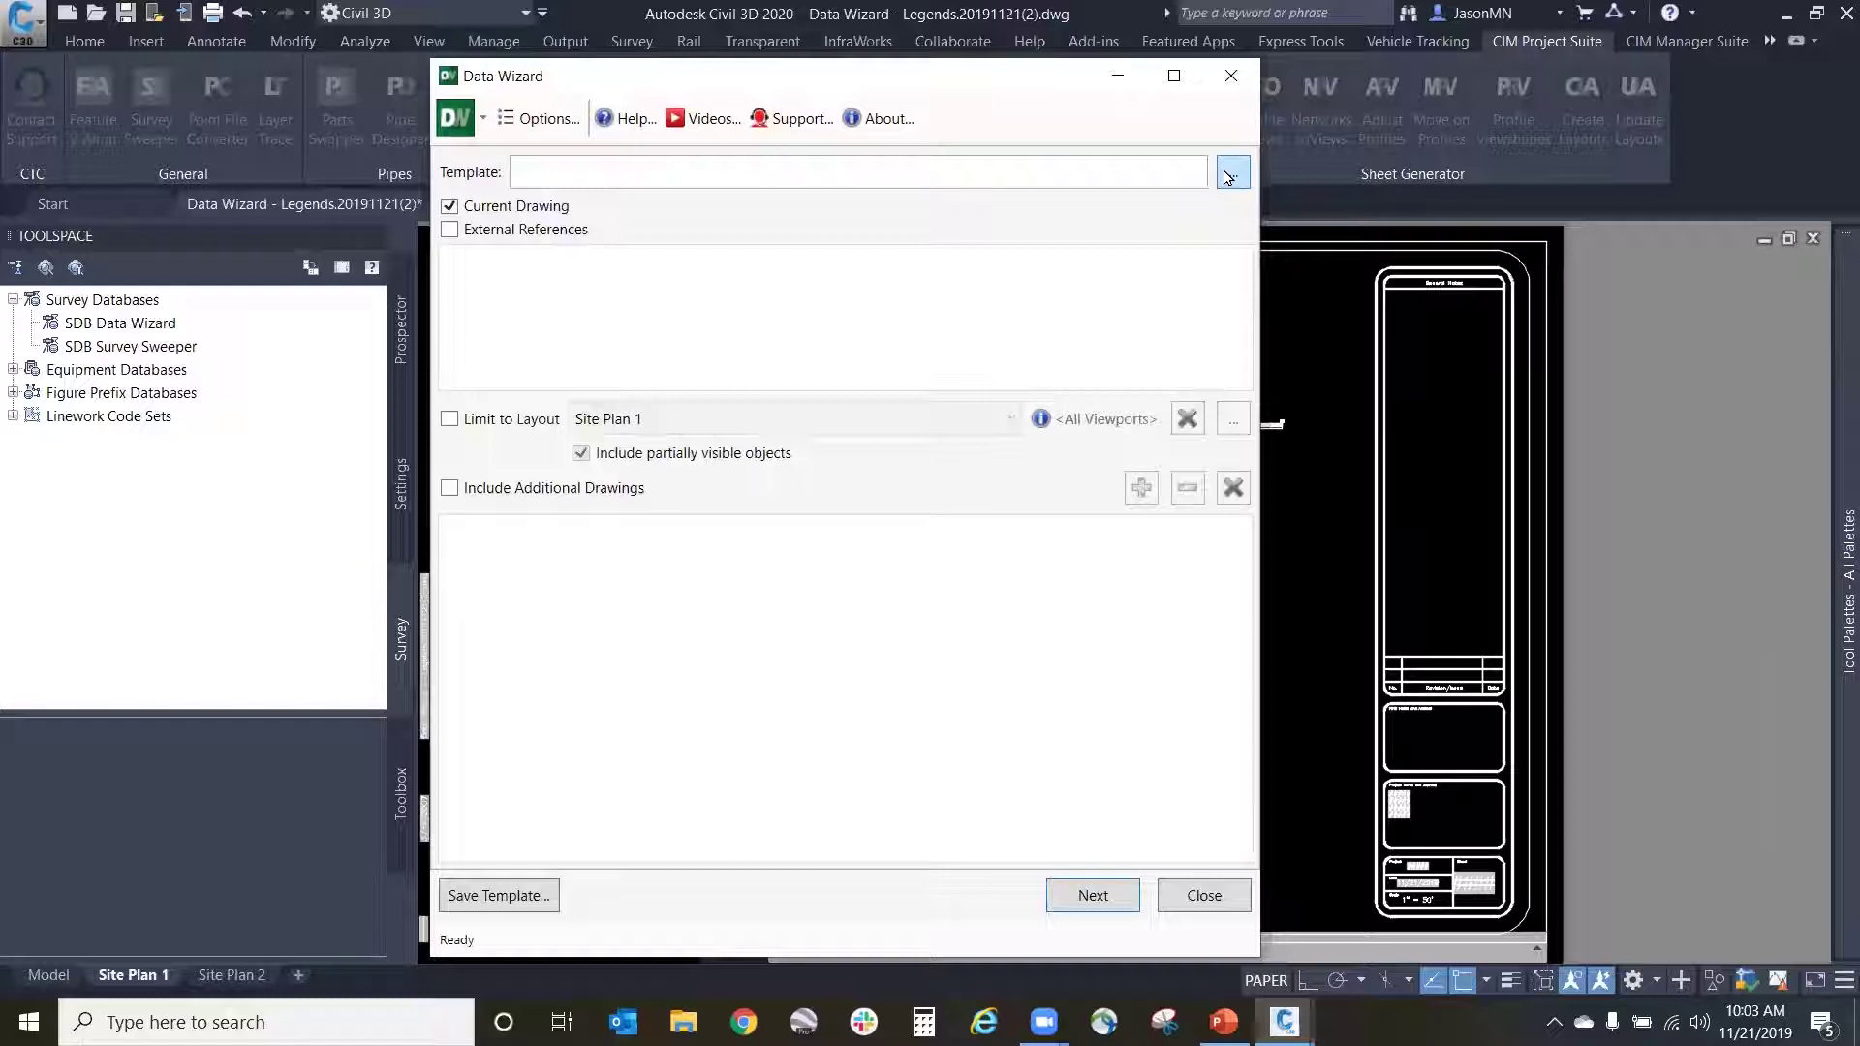
pyautogui.click(509, 899)
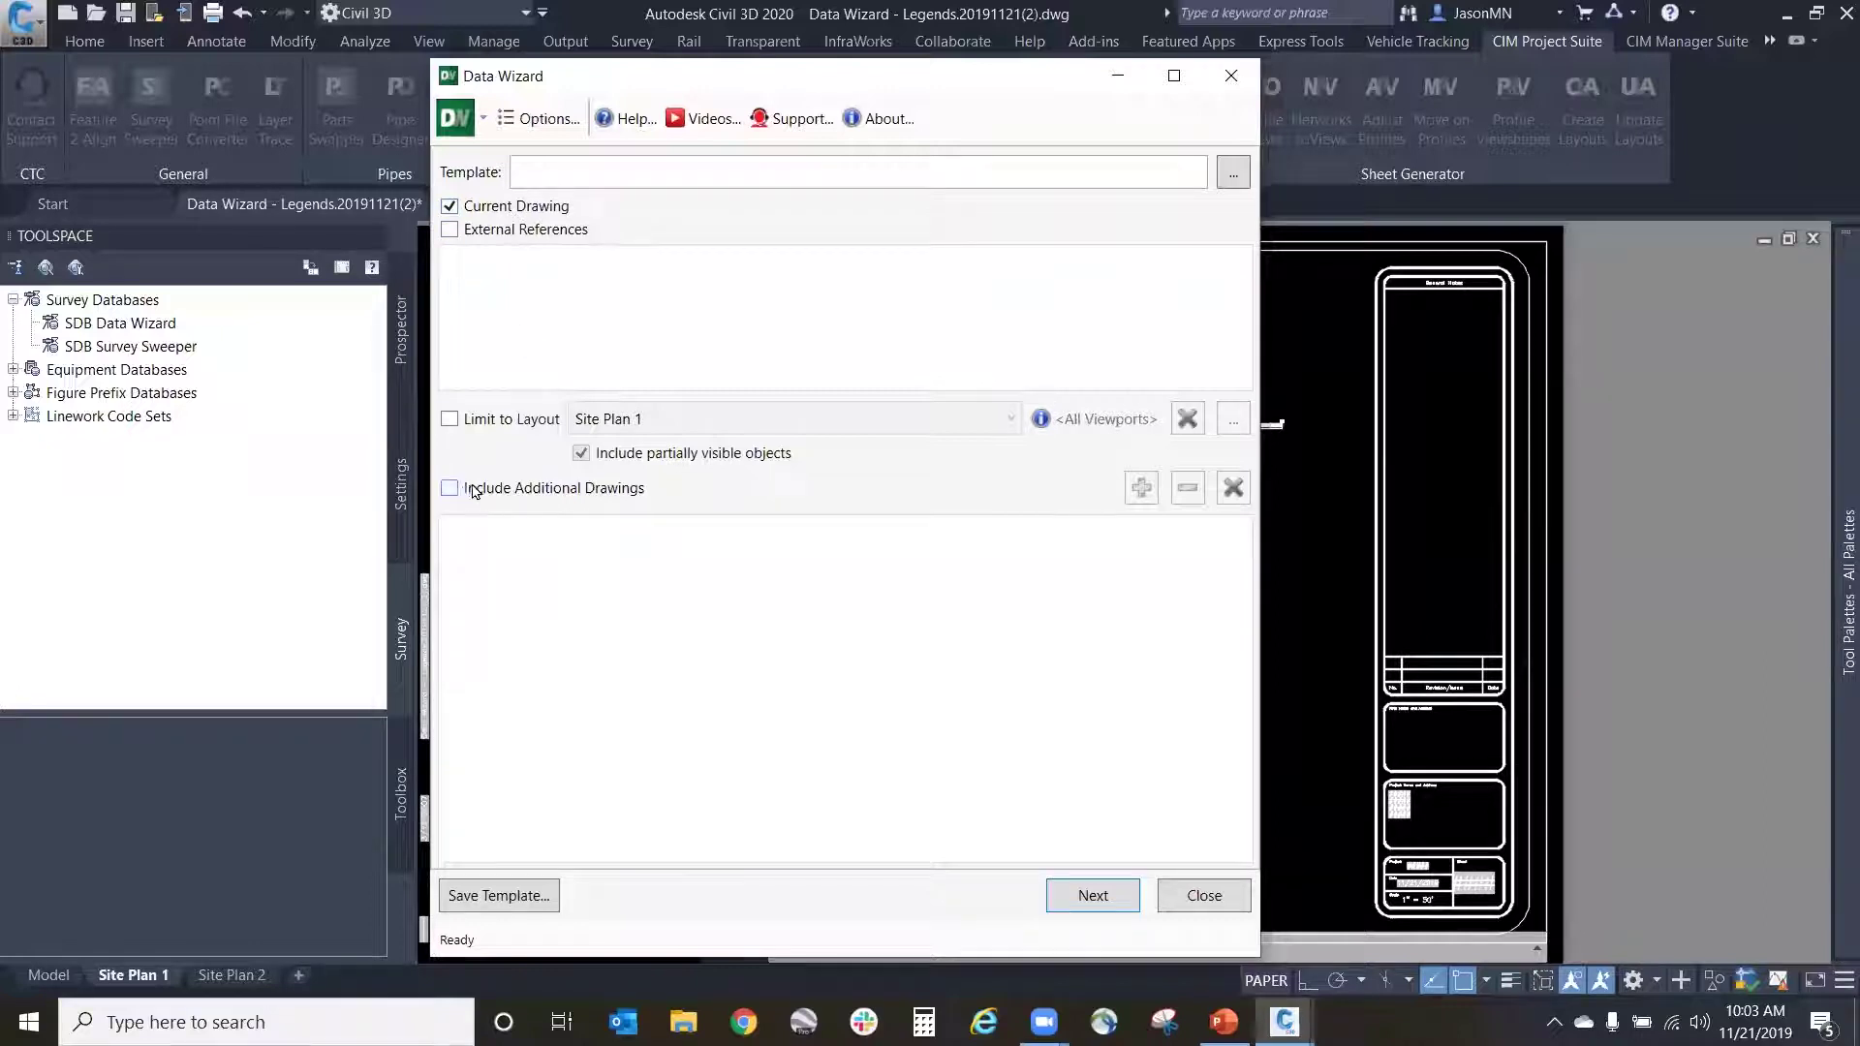
pyautogui.click(449, 419)
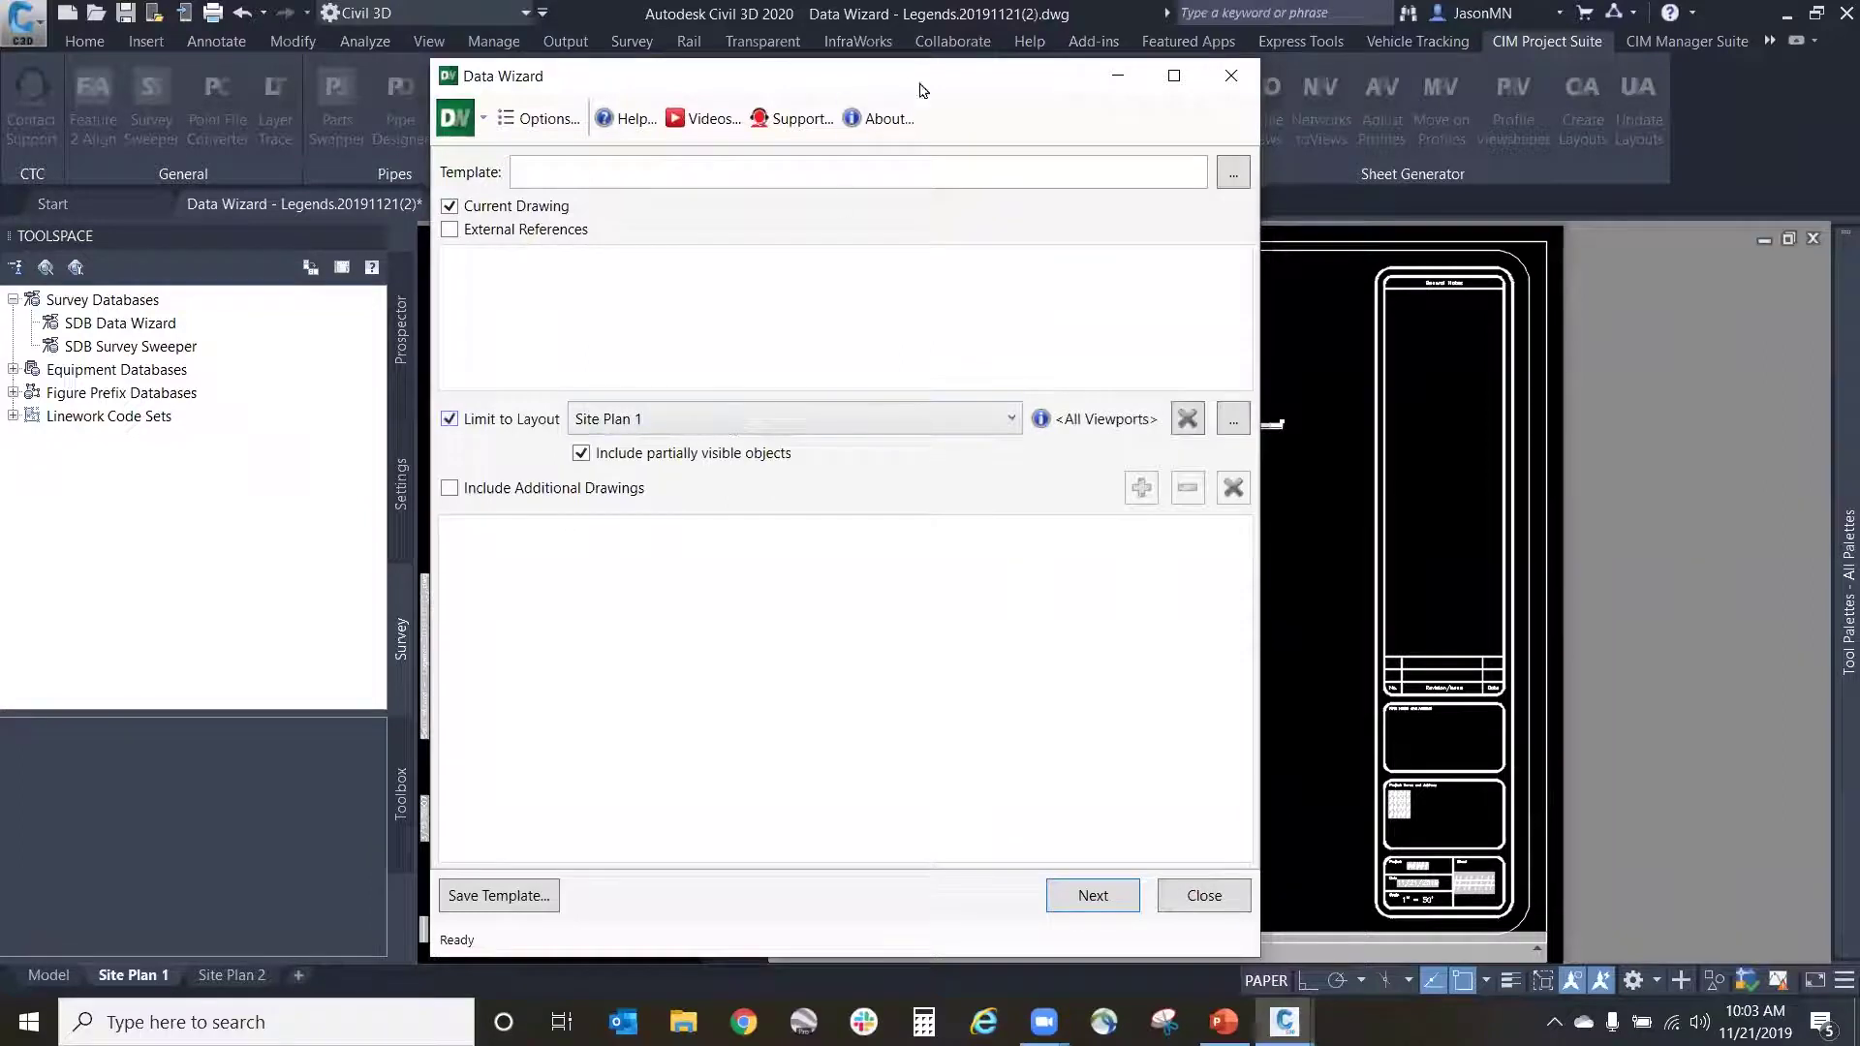
pyautogui.moveTo(911, 87); pyautogui.dragTo(1539, 104)
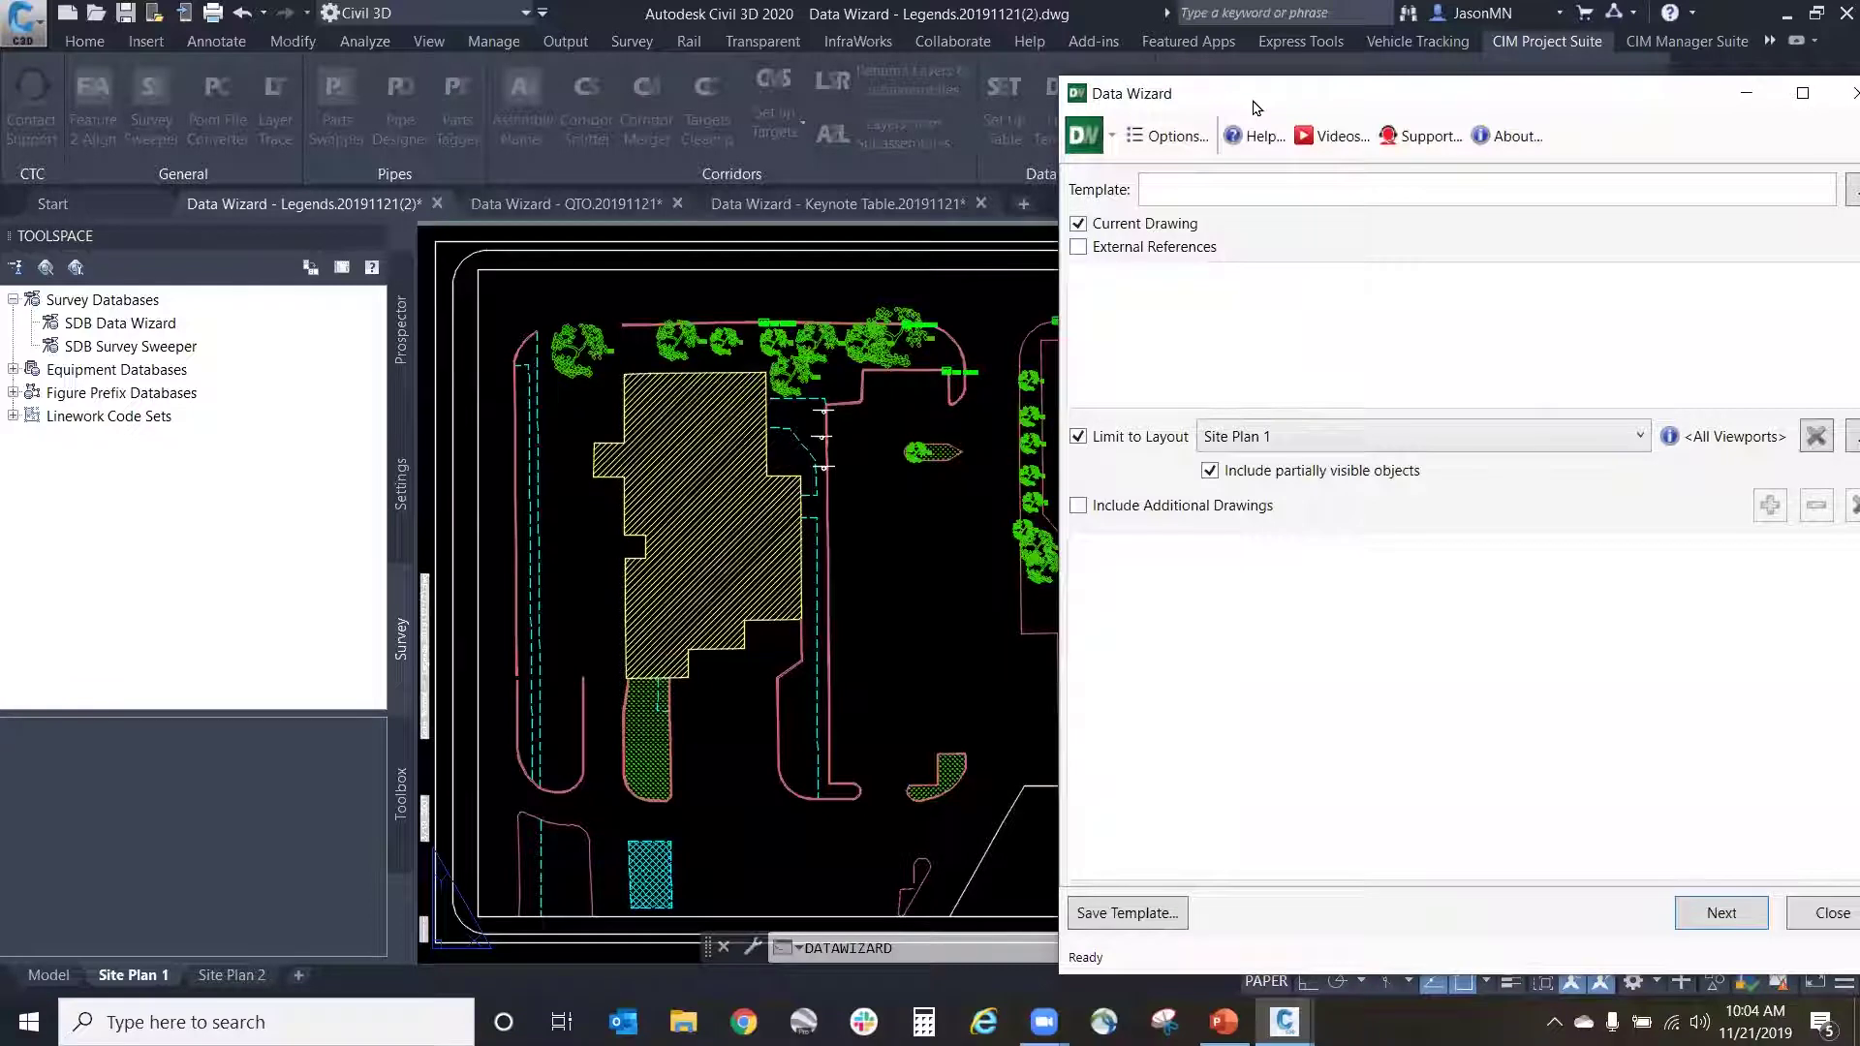
pyautogui.moveTo(1256, 106); pyautogui.dragTo(866, 81)
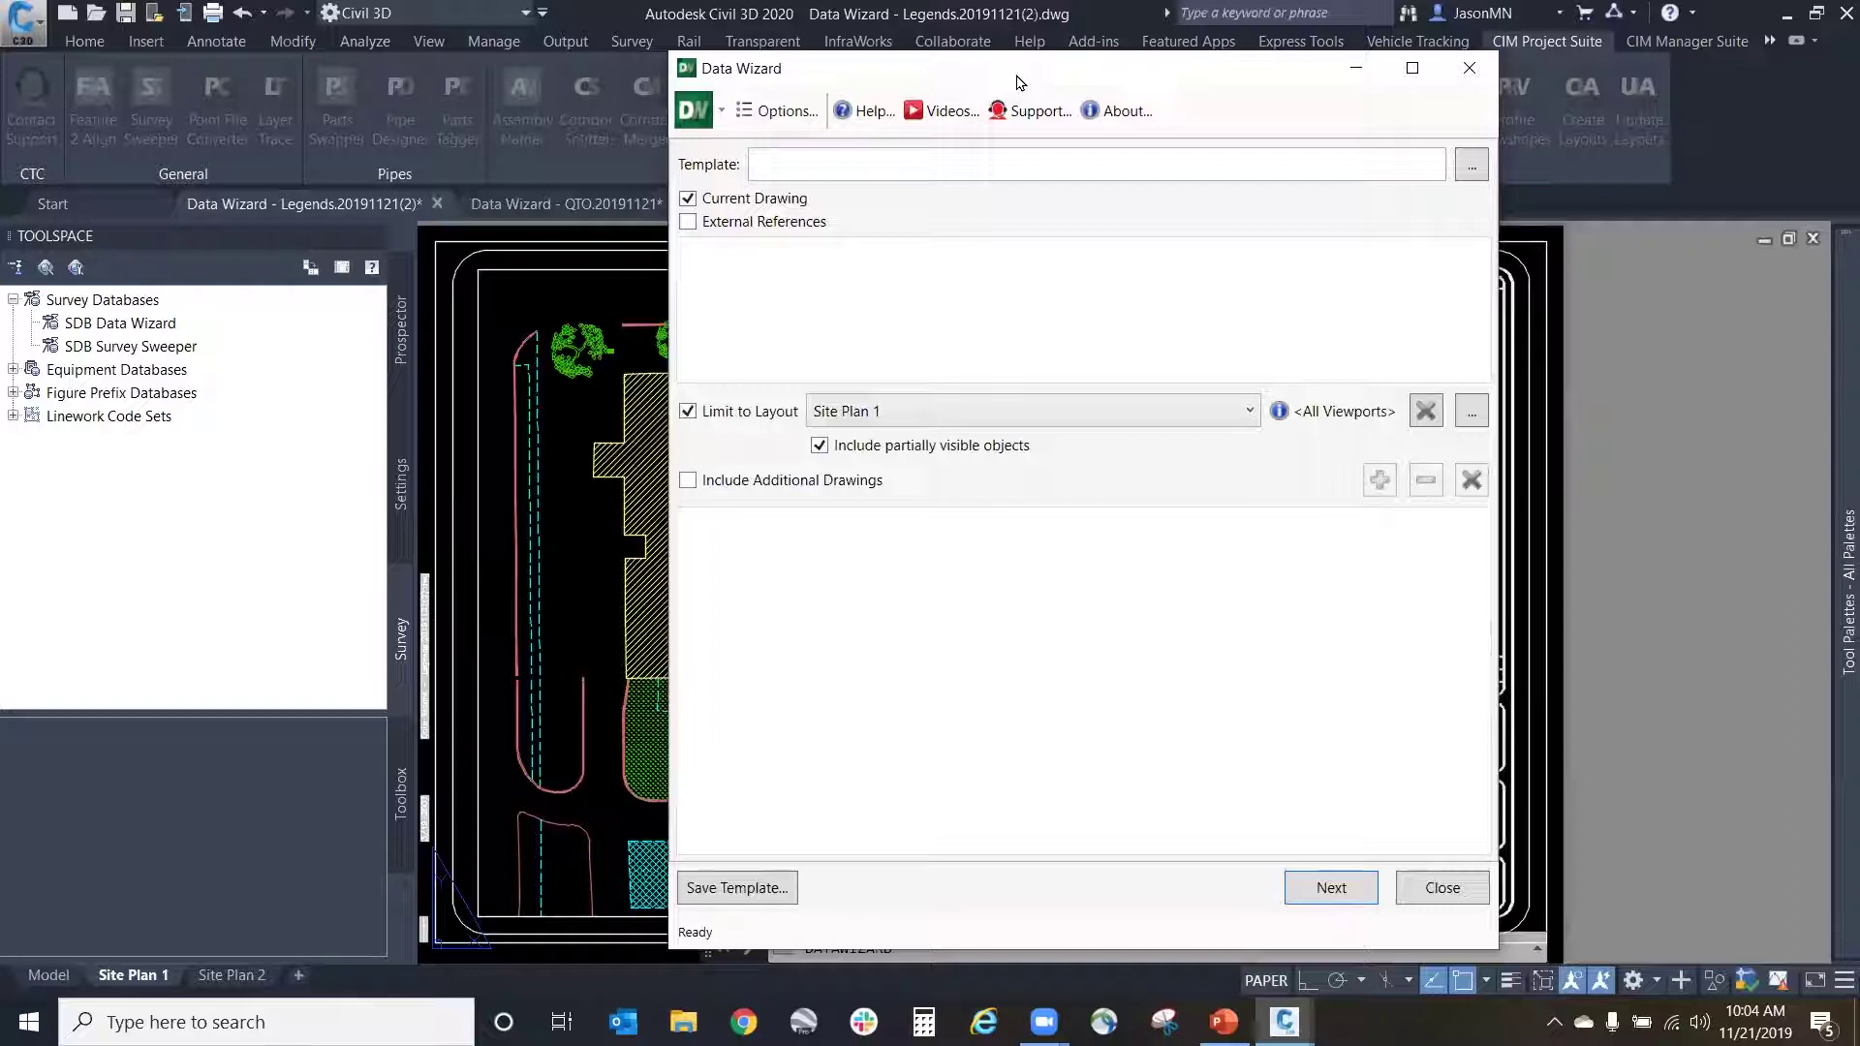
pyautogui.moveTo(1019, 81); pyautogui.dragTo(485, 76)
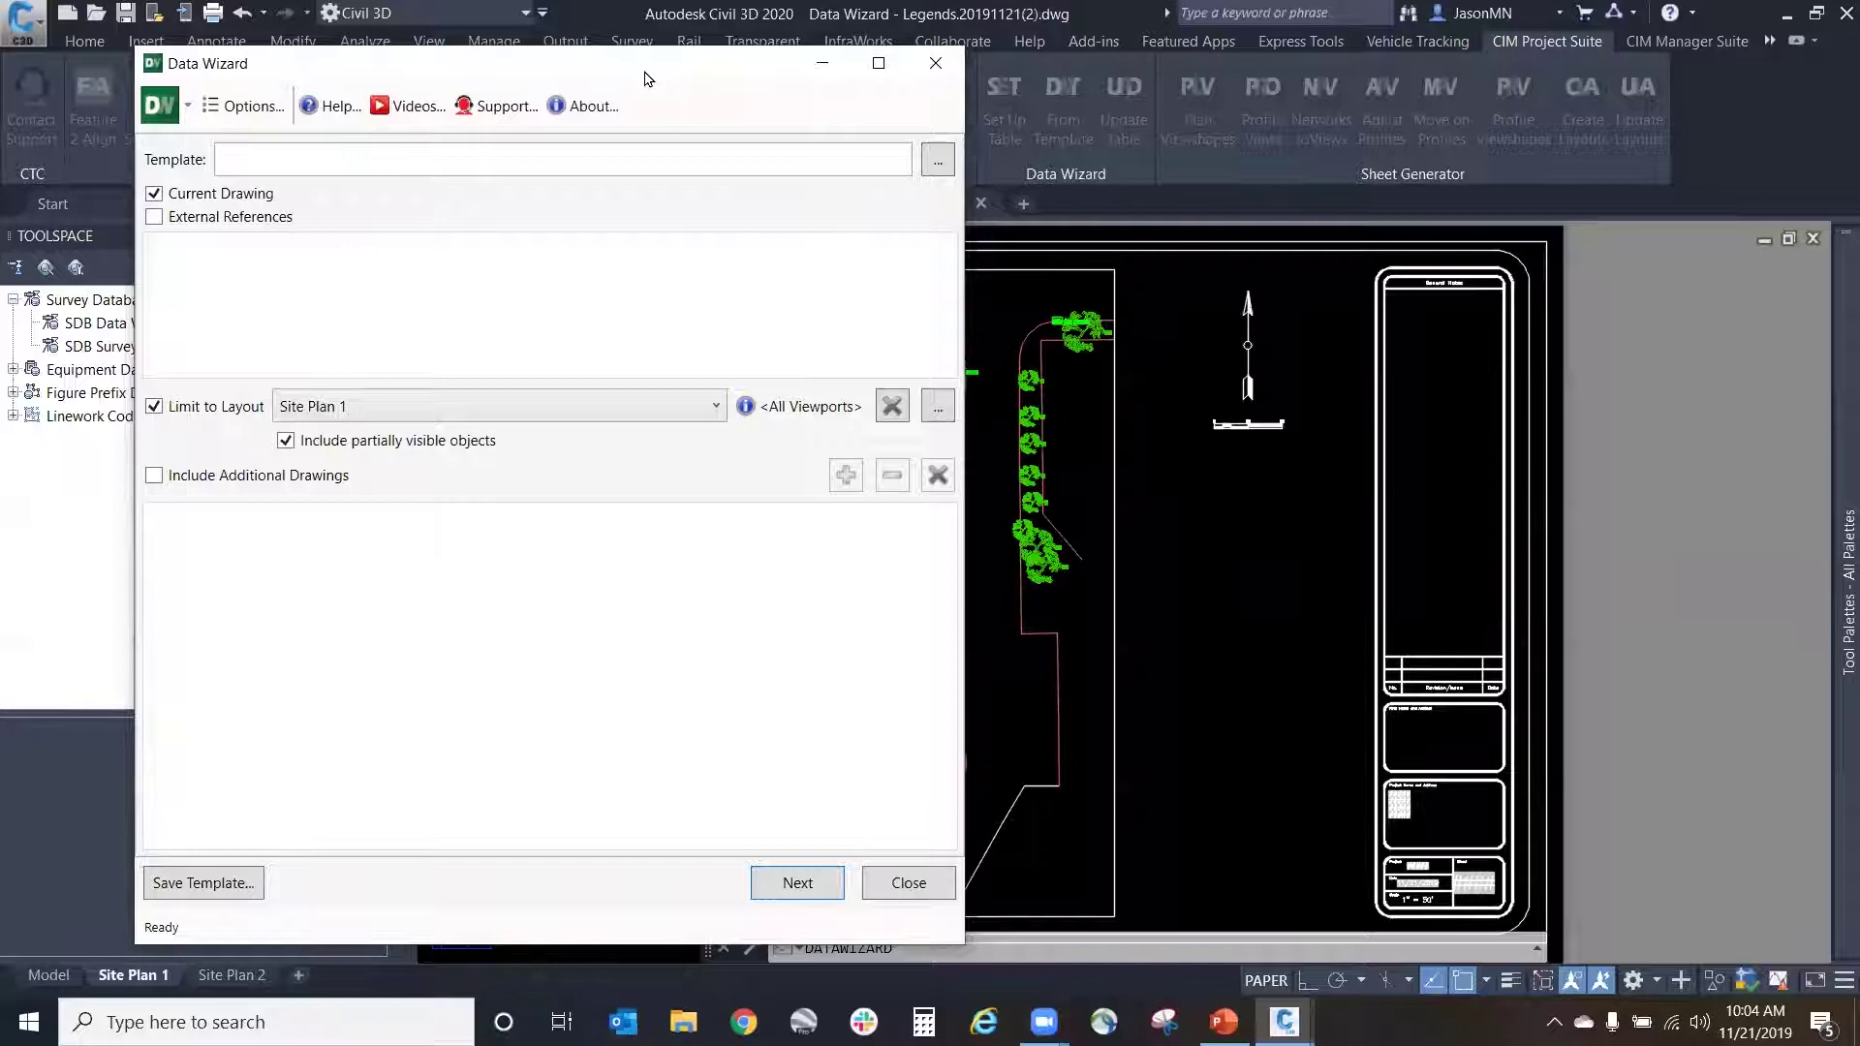
pyautogui.moveTo(648, 78); pyautogui.dragTo(827, 83)
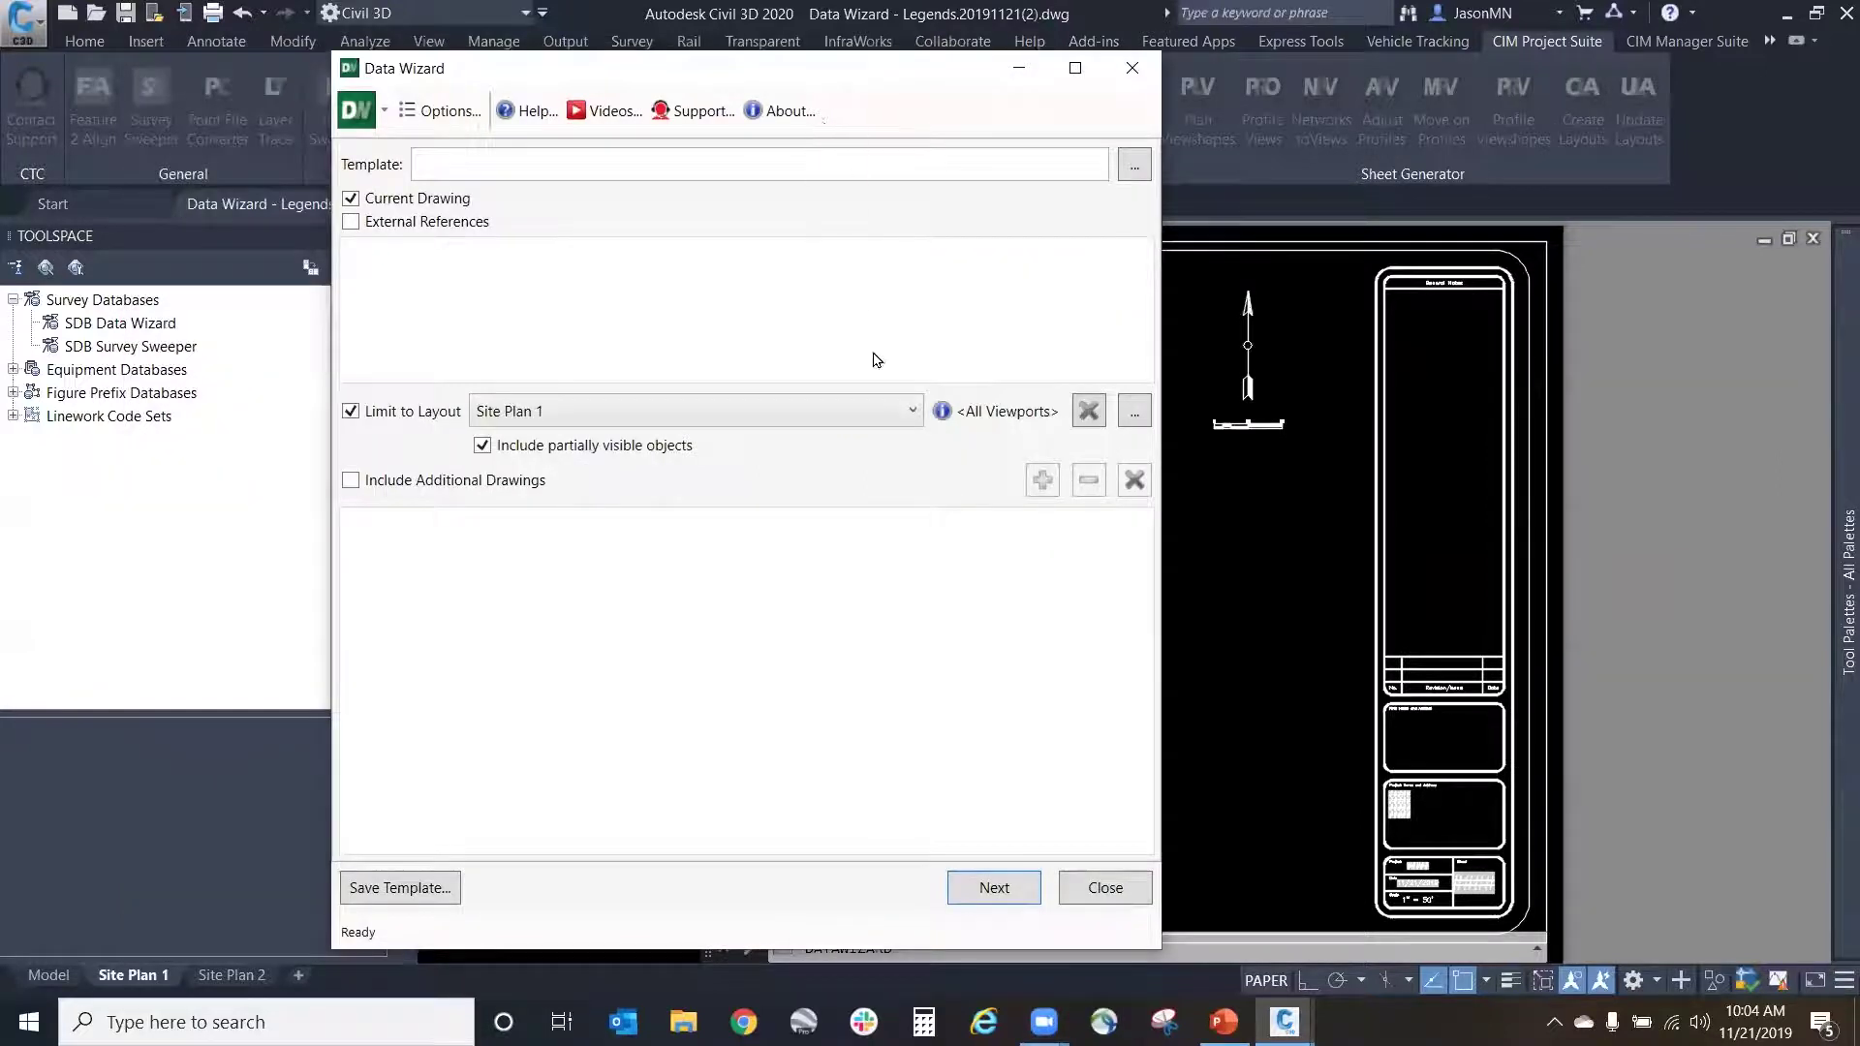
# Step: Refresh the item counts for the object types and exclude objects on frozen layers
pyautogui.click(983, 885)
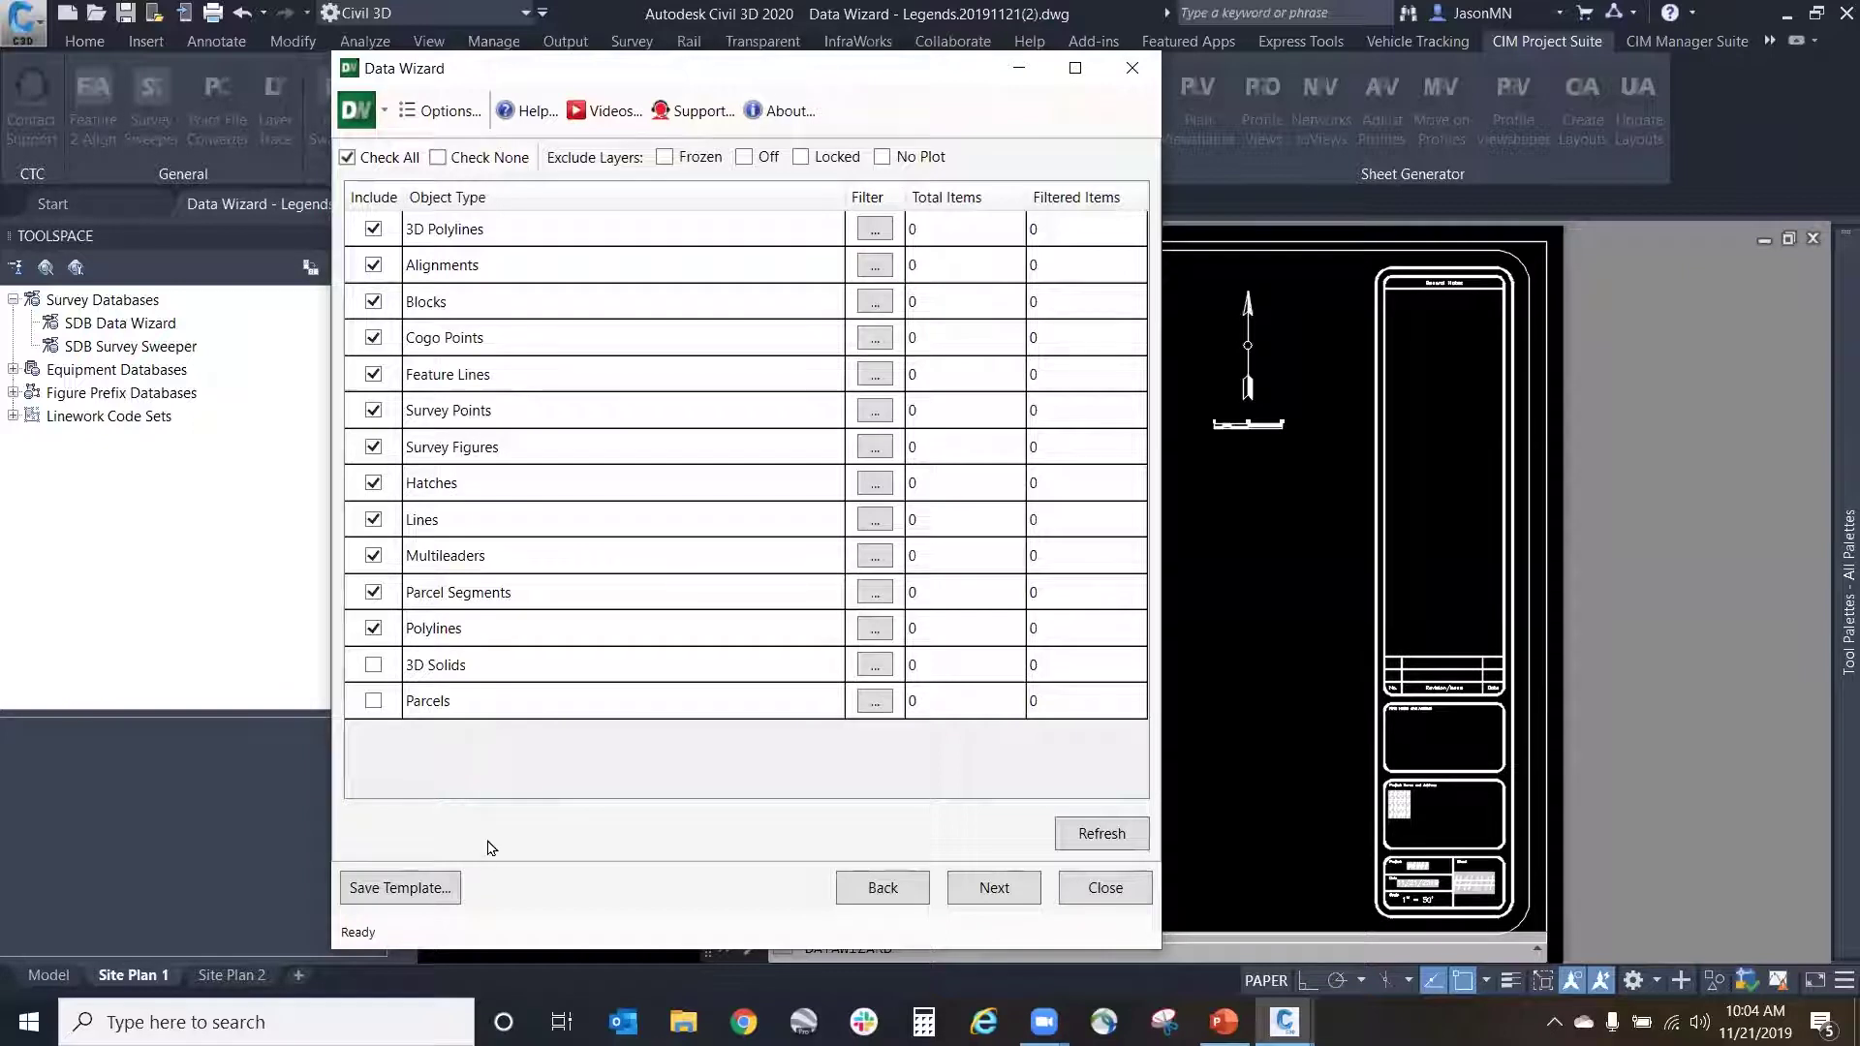
pyautogui.click(1083, 836)
pyautogui.click(666, 159)
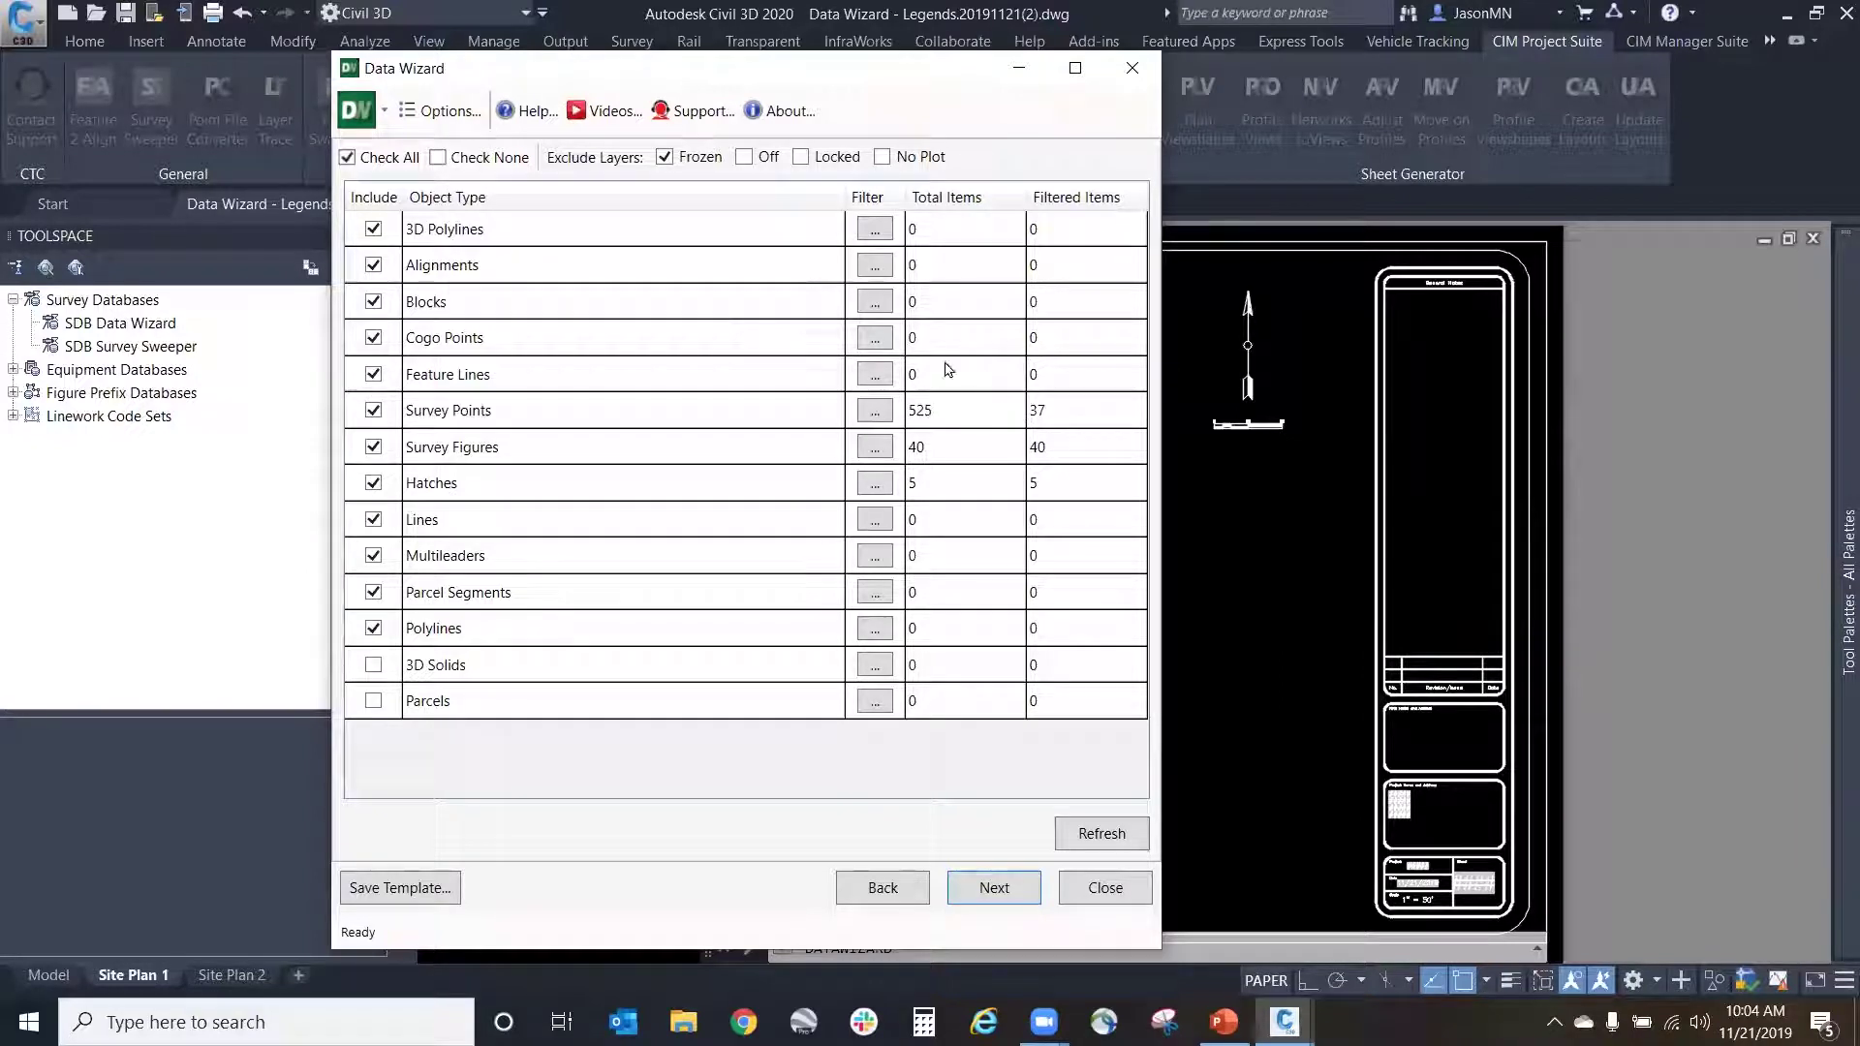
# Step: Examine the grouping, include, exclude and duplicate-weeding filters available for survey figures
pyautogui.click(874, 453)
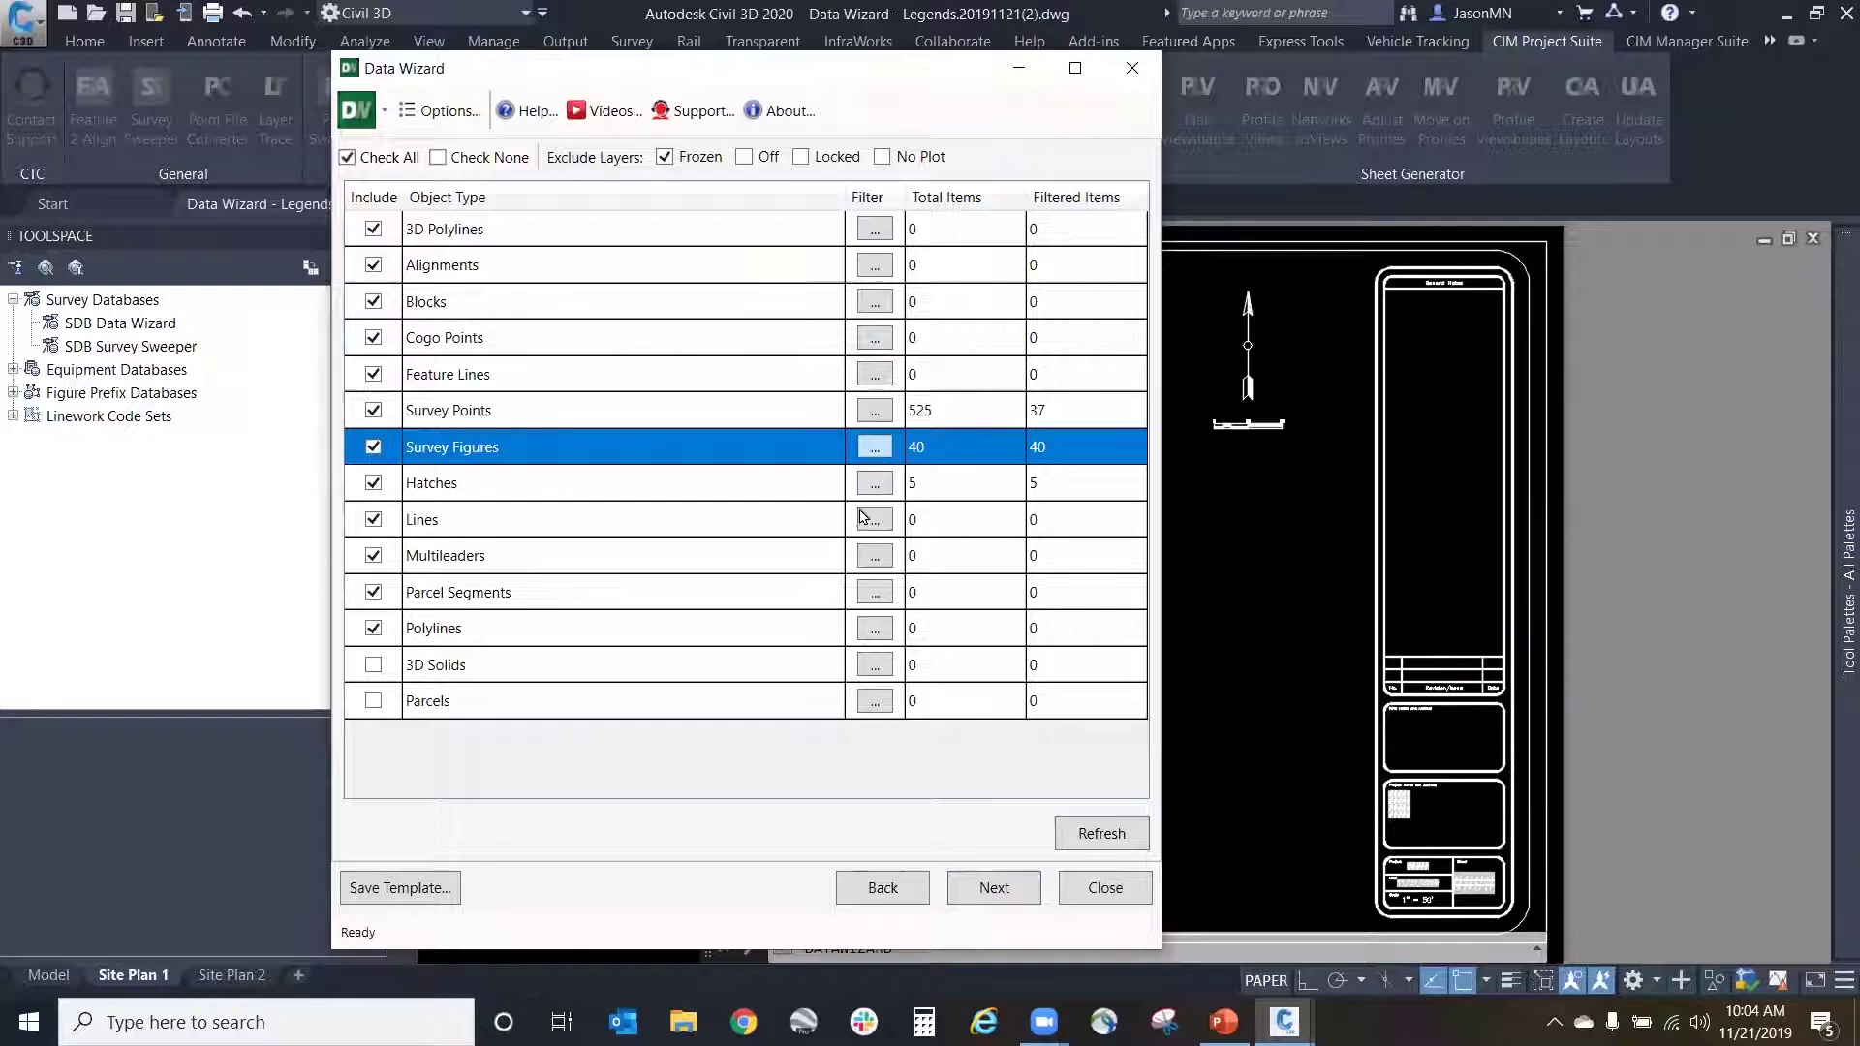
pyautogui.click(875, 444)
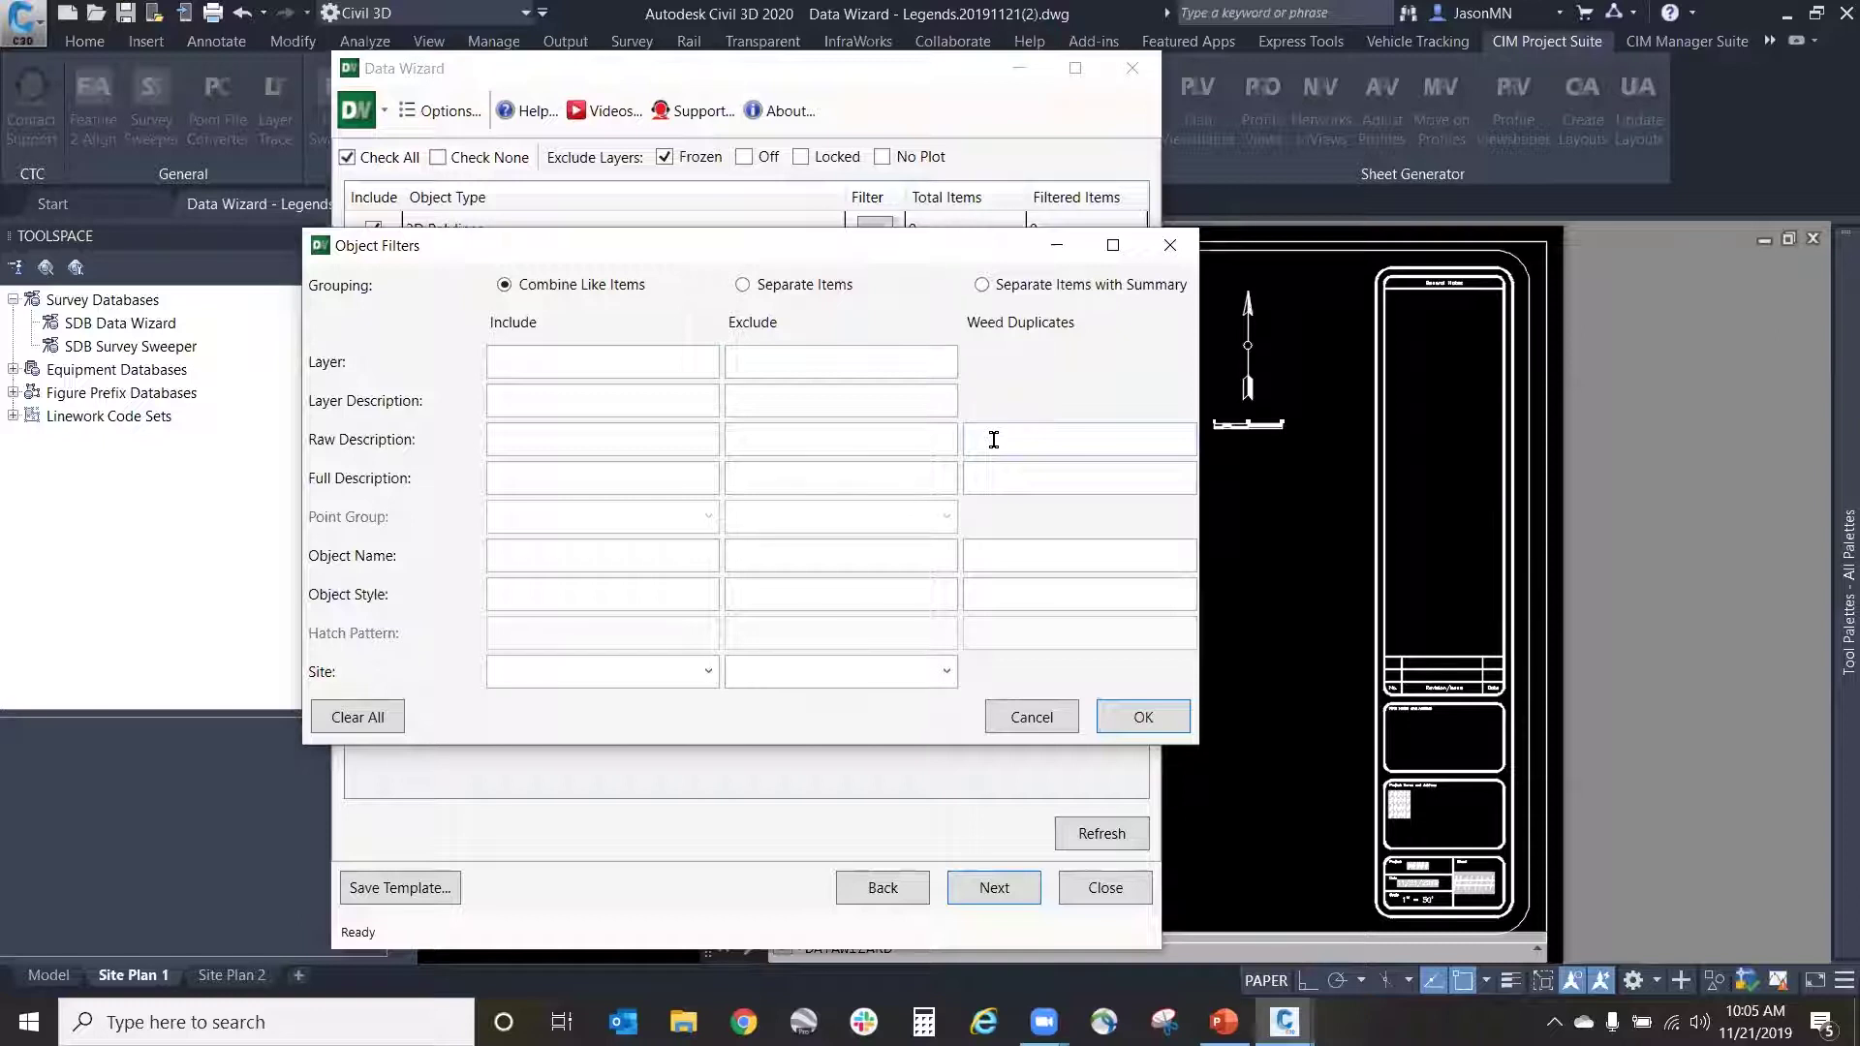
pyautogui.click(1143, 717)
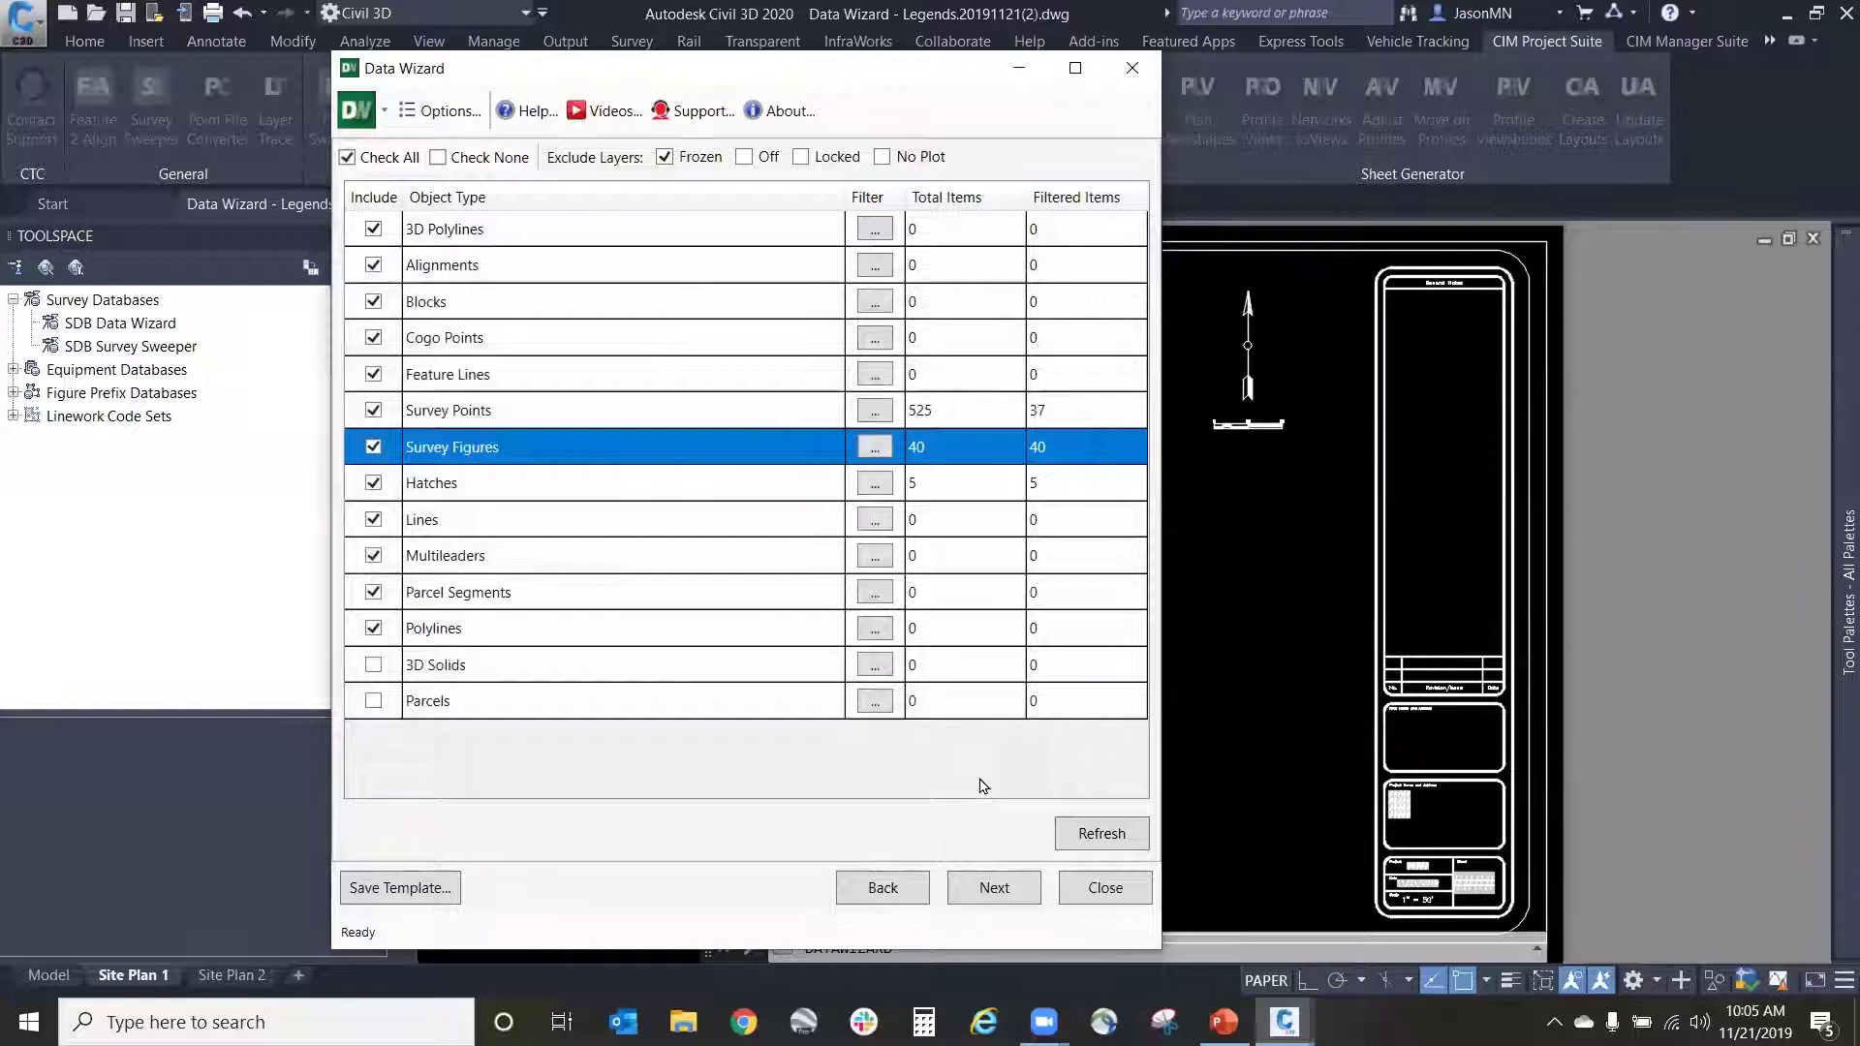
# Step: Remove Full Description and Style Description from the data to extract
pyautogui.click(1029, 894)
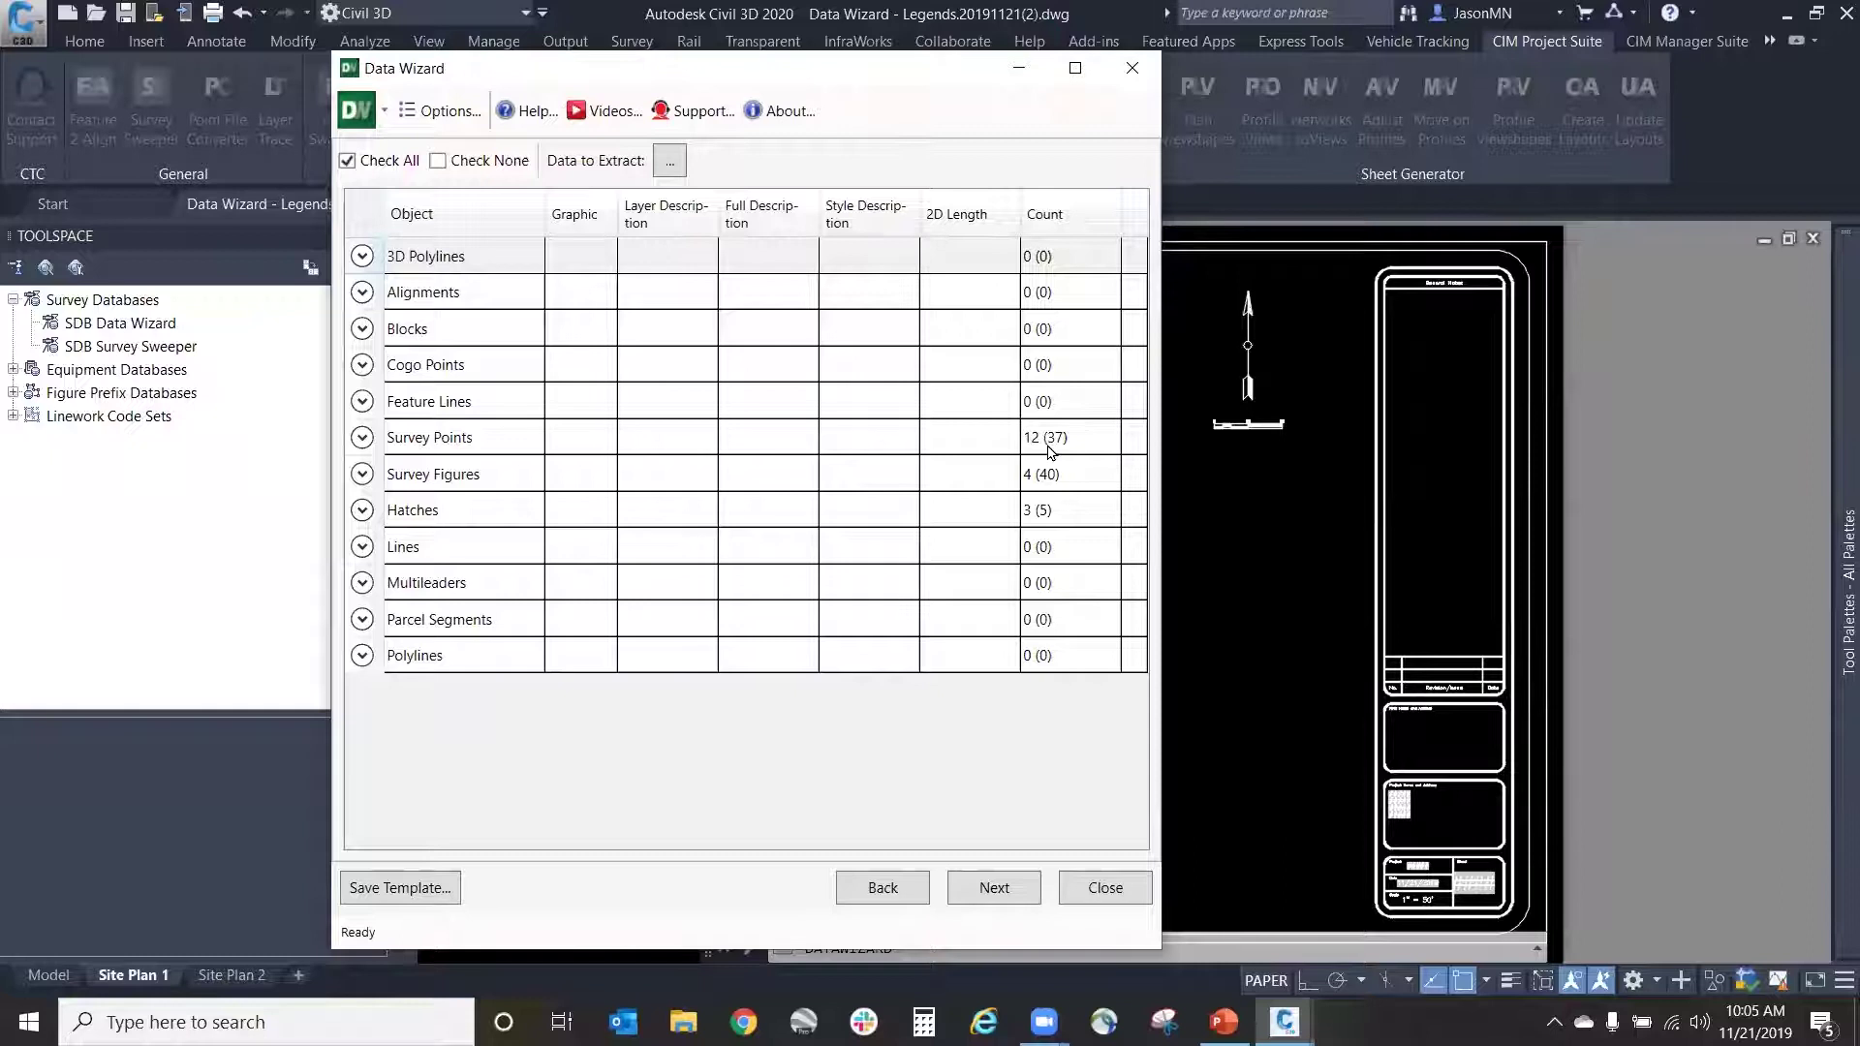
pyautogui.click(667, 163)
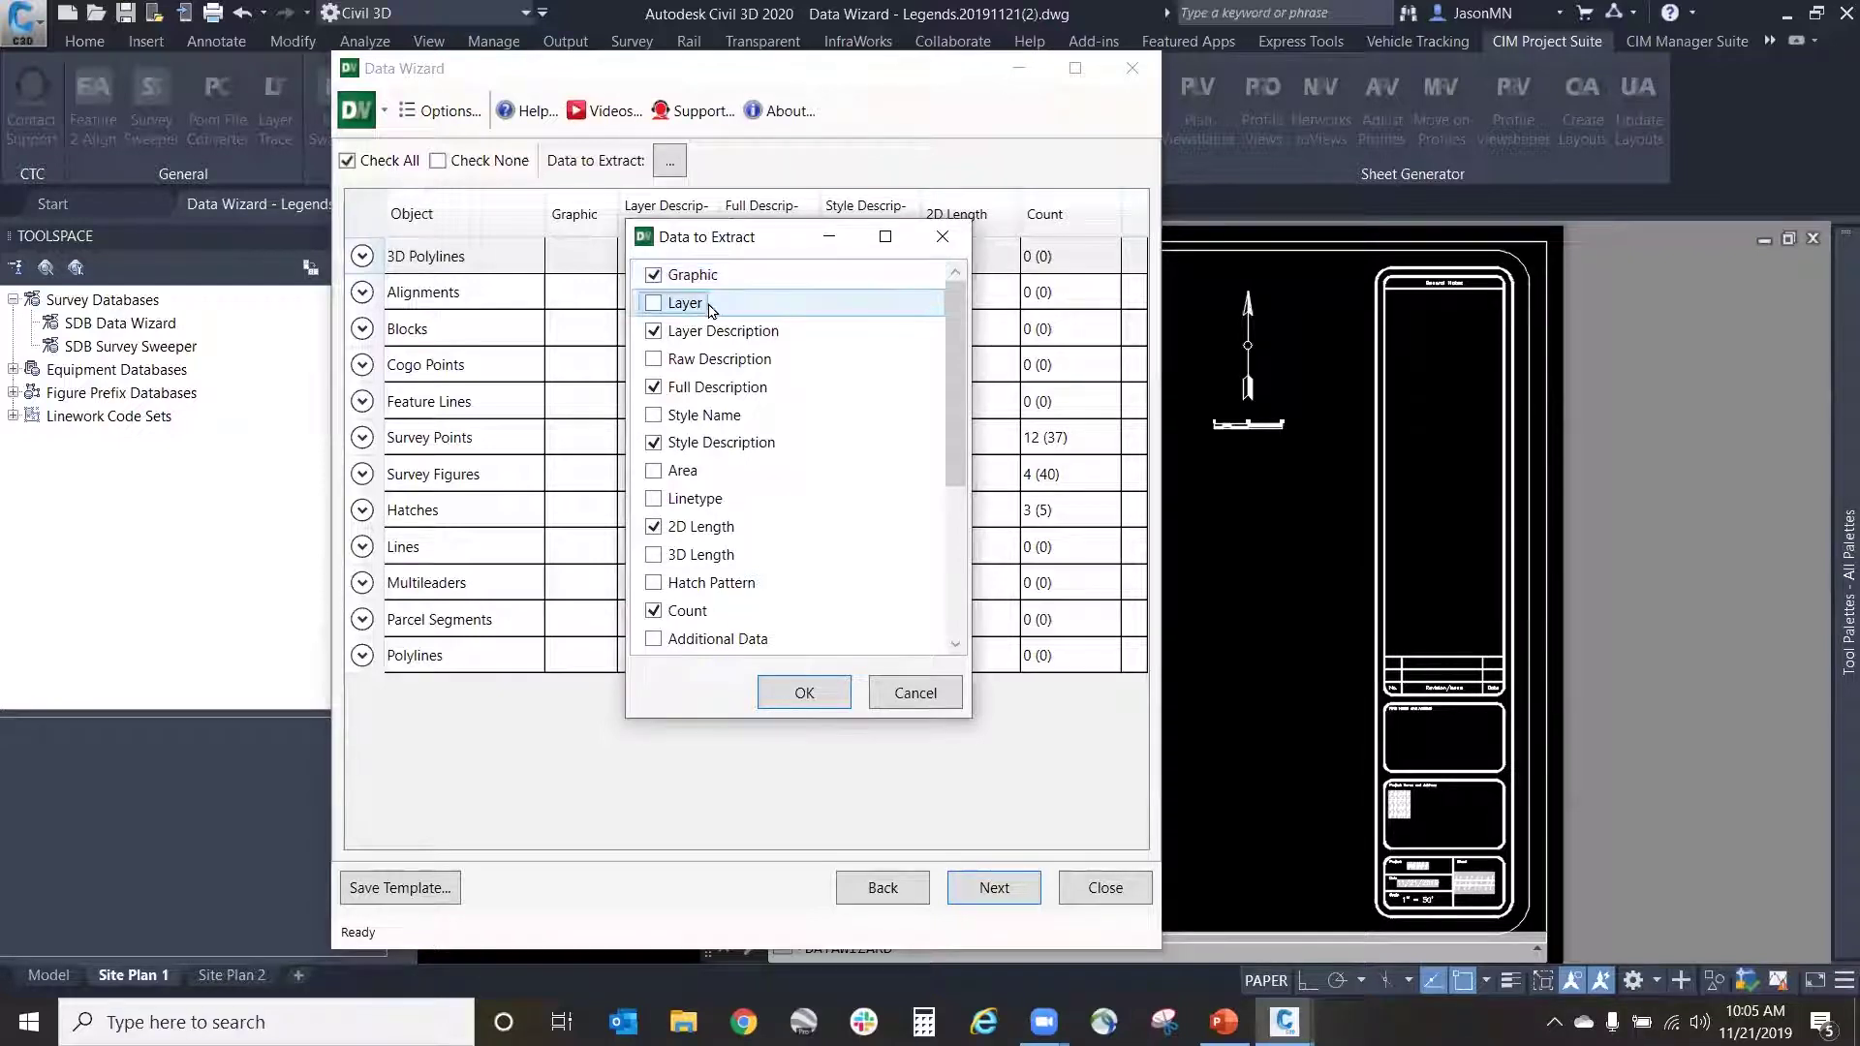
pyautogui.click(710, 334)
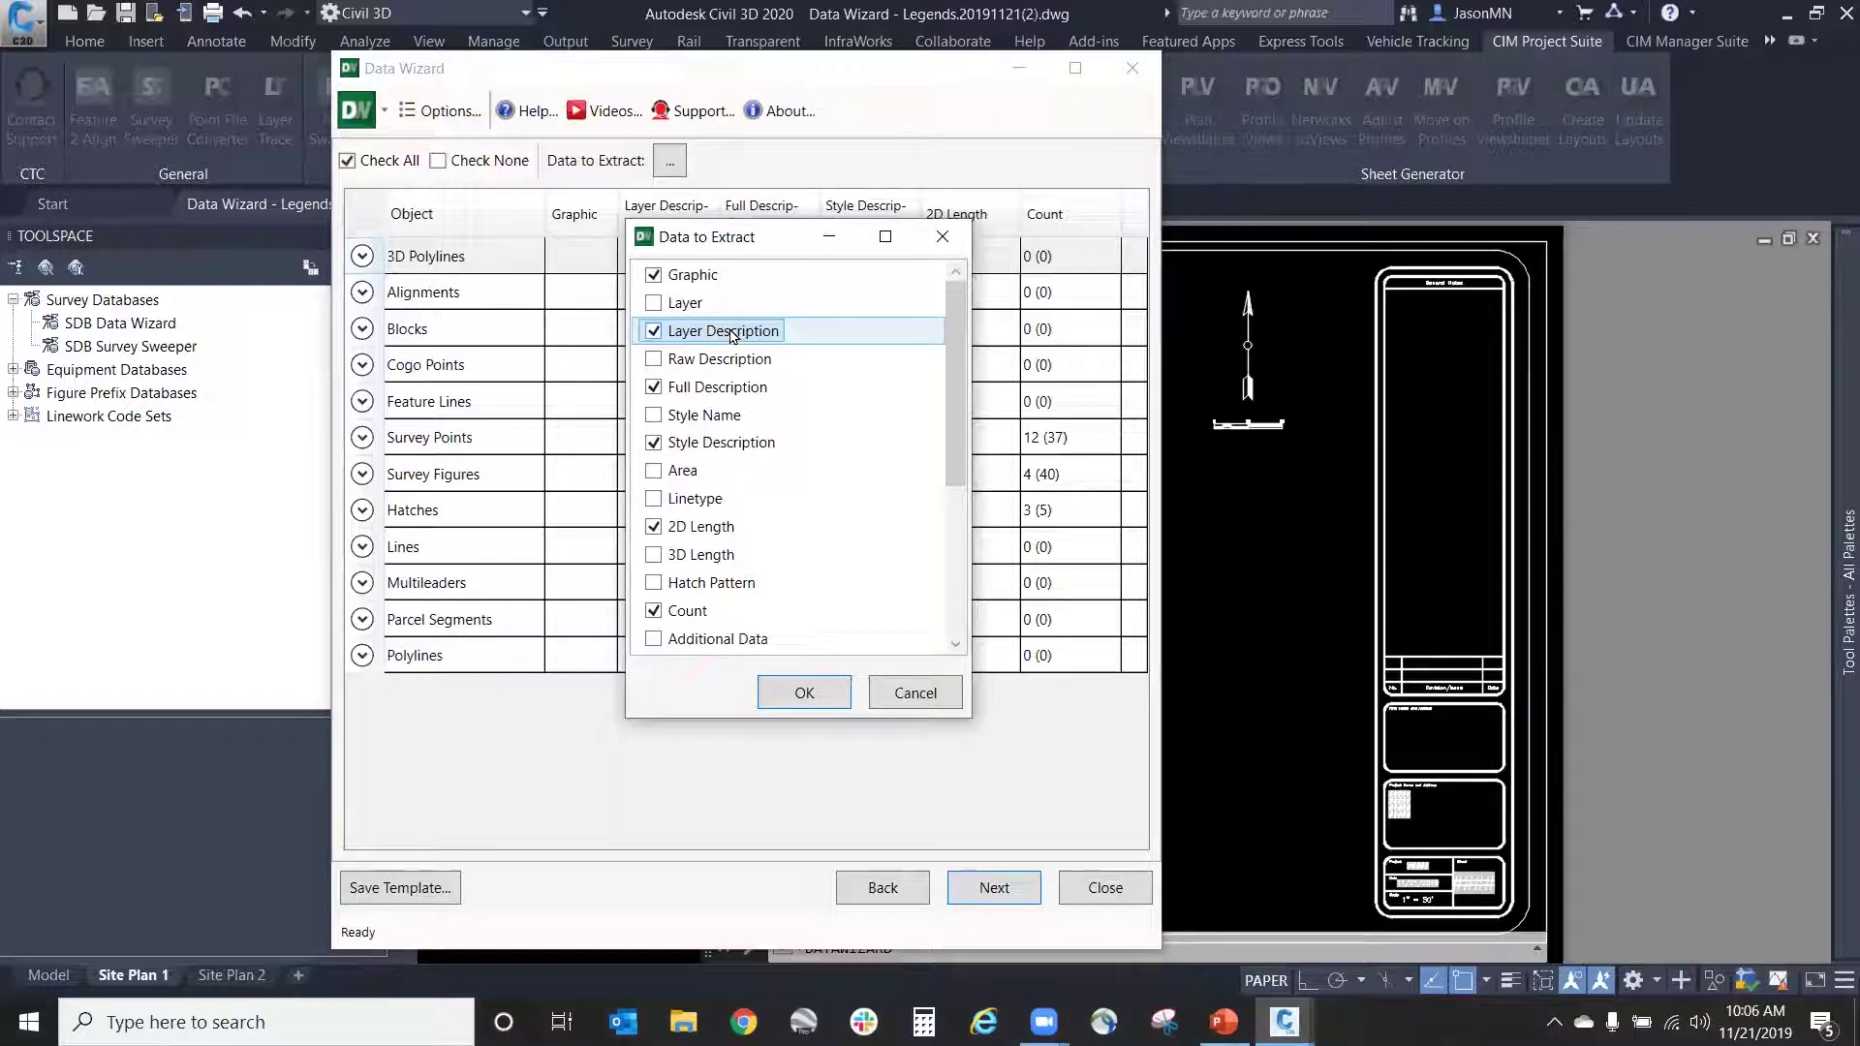
pyautogui.click(712, 387)
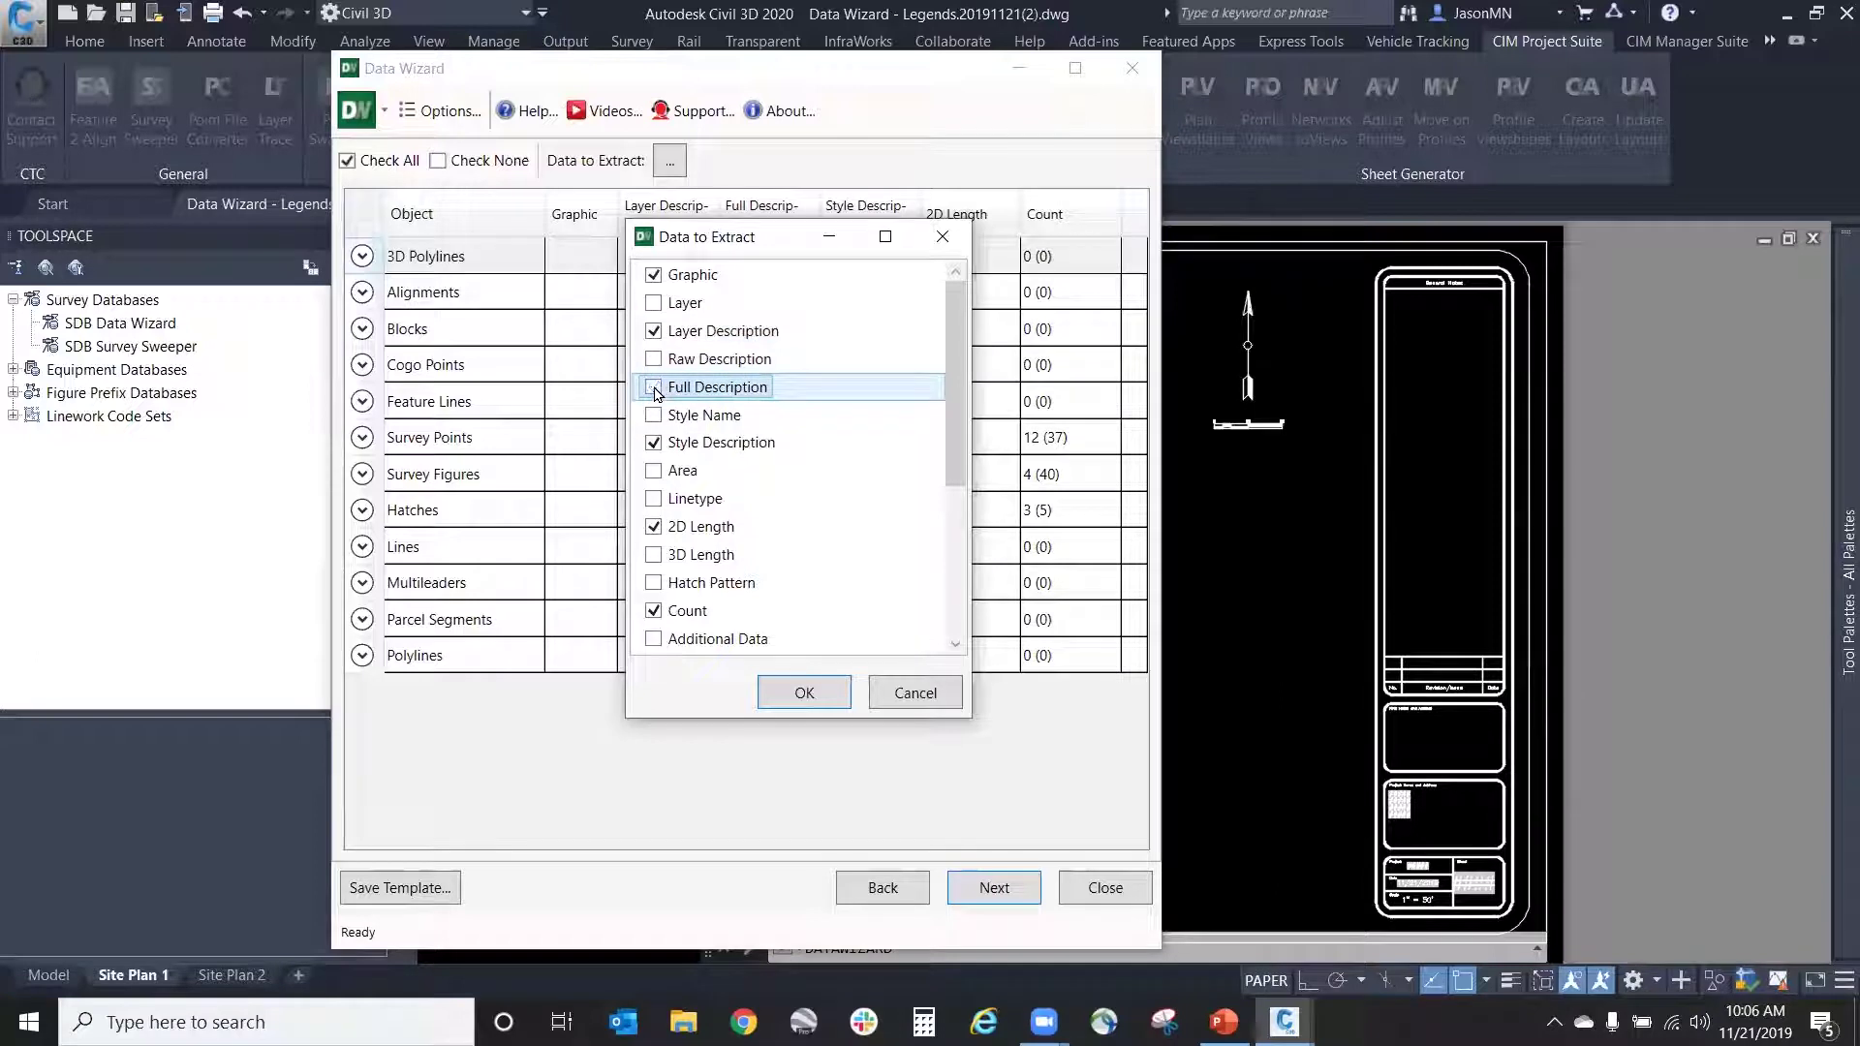
pyautogui.click(656, 444)
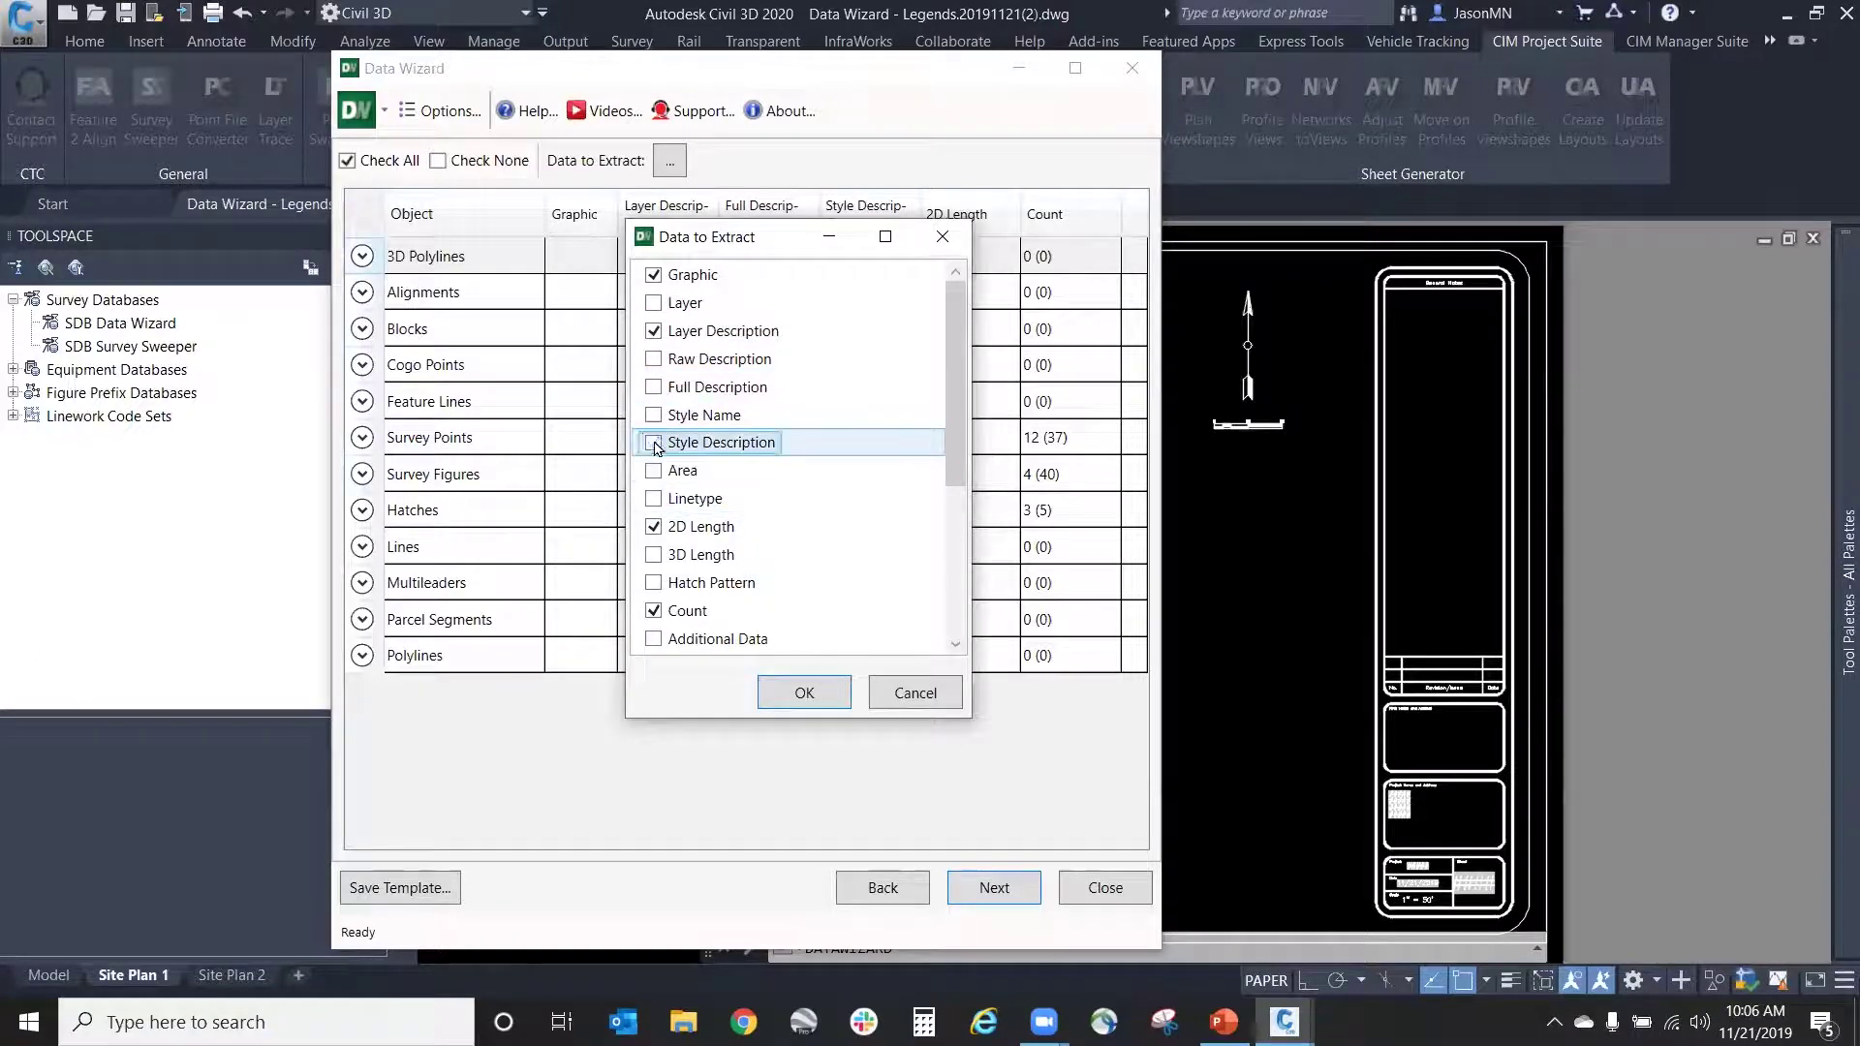
# Step: Replace 2D Length and Count with Hatch Pattern in the data to extract, alongside Graphic and Layer Description
pyautogui.scroll(-3, 666, 494)
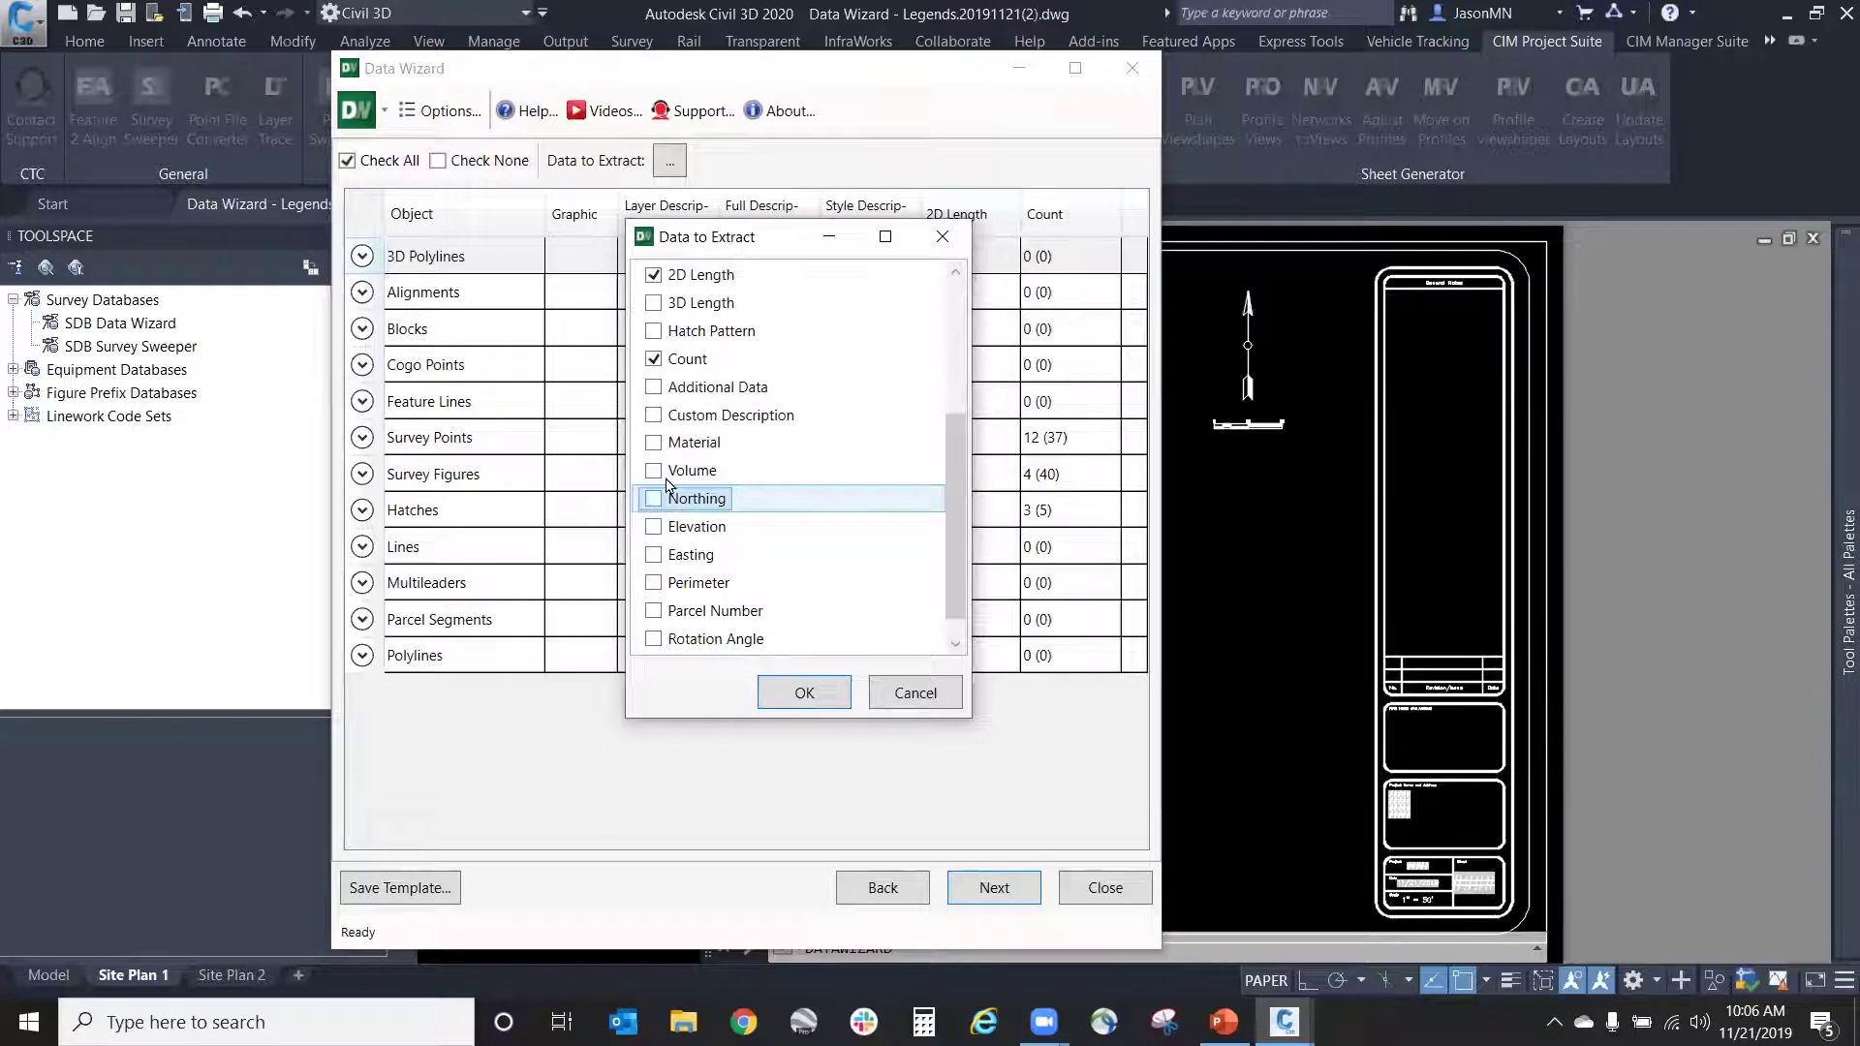
pyautogui.scroll(3, 666, 489)
pyautogui.click(652, 528)
pyautogui.click(653, 612)
pyautogui.scroll(-3, 746, 513)
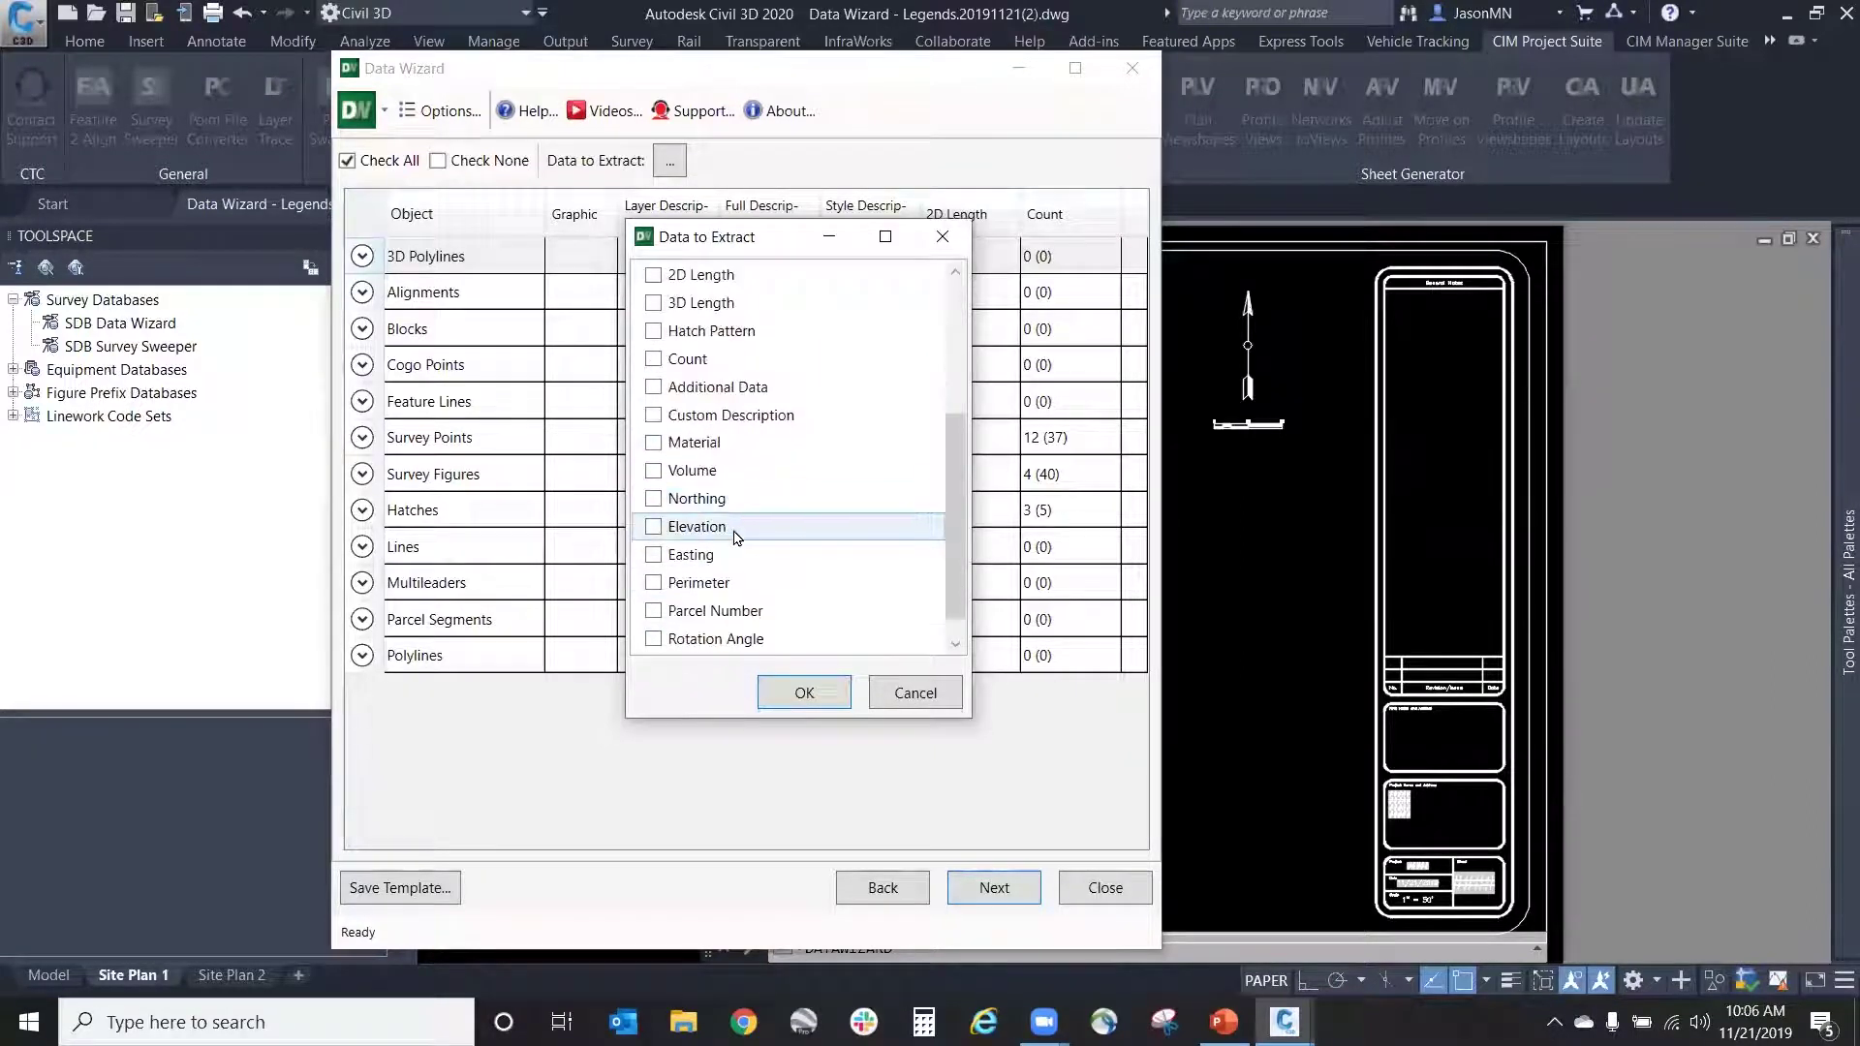
pyautogui.click(736, 330)
pyautogui.scroll(2, 775, 523)
pyautogui.scroll(1, 797, 515)
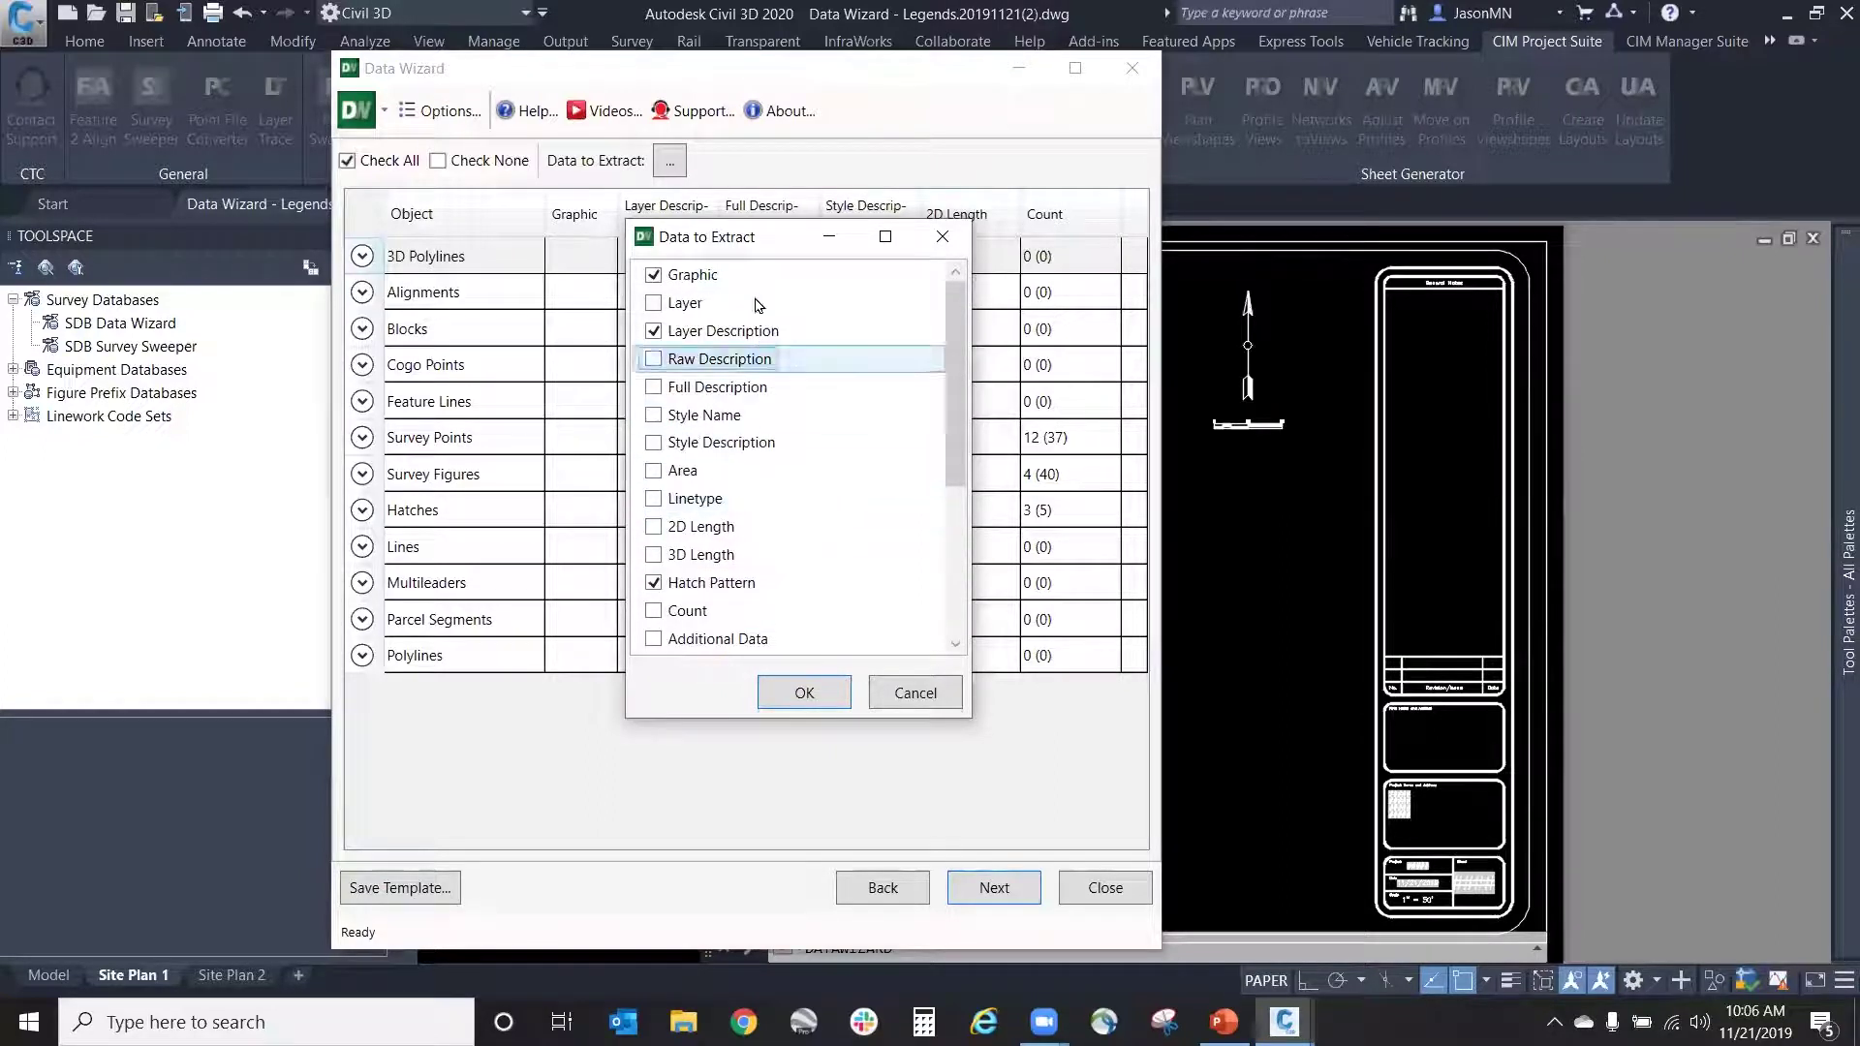
pyautogui.click(827, 692)
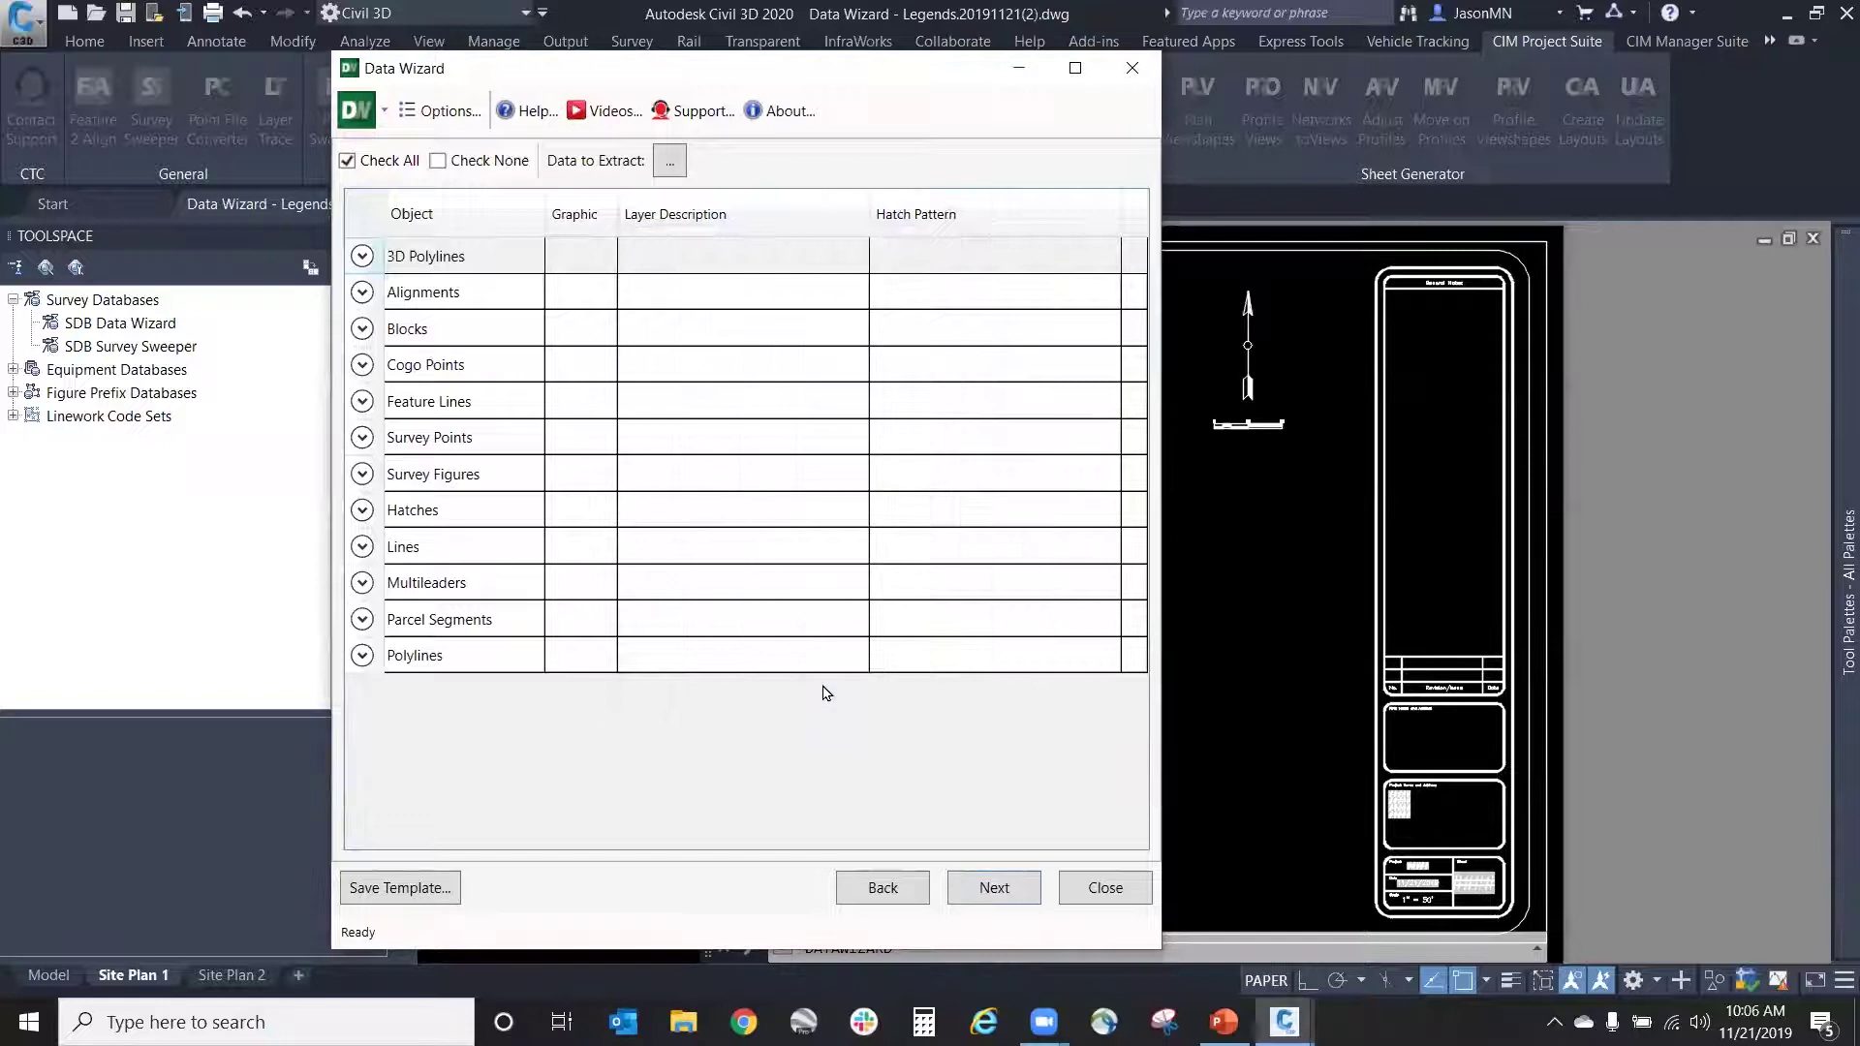
# Step: Include the legend title "Legend" in the table's output settings
pyautogui.click(992, 887)
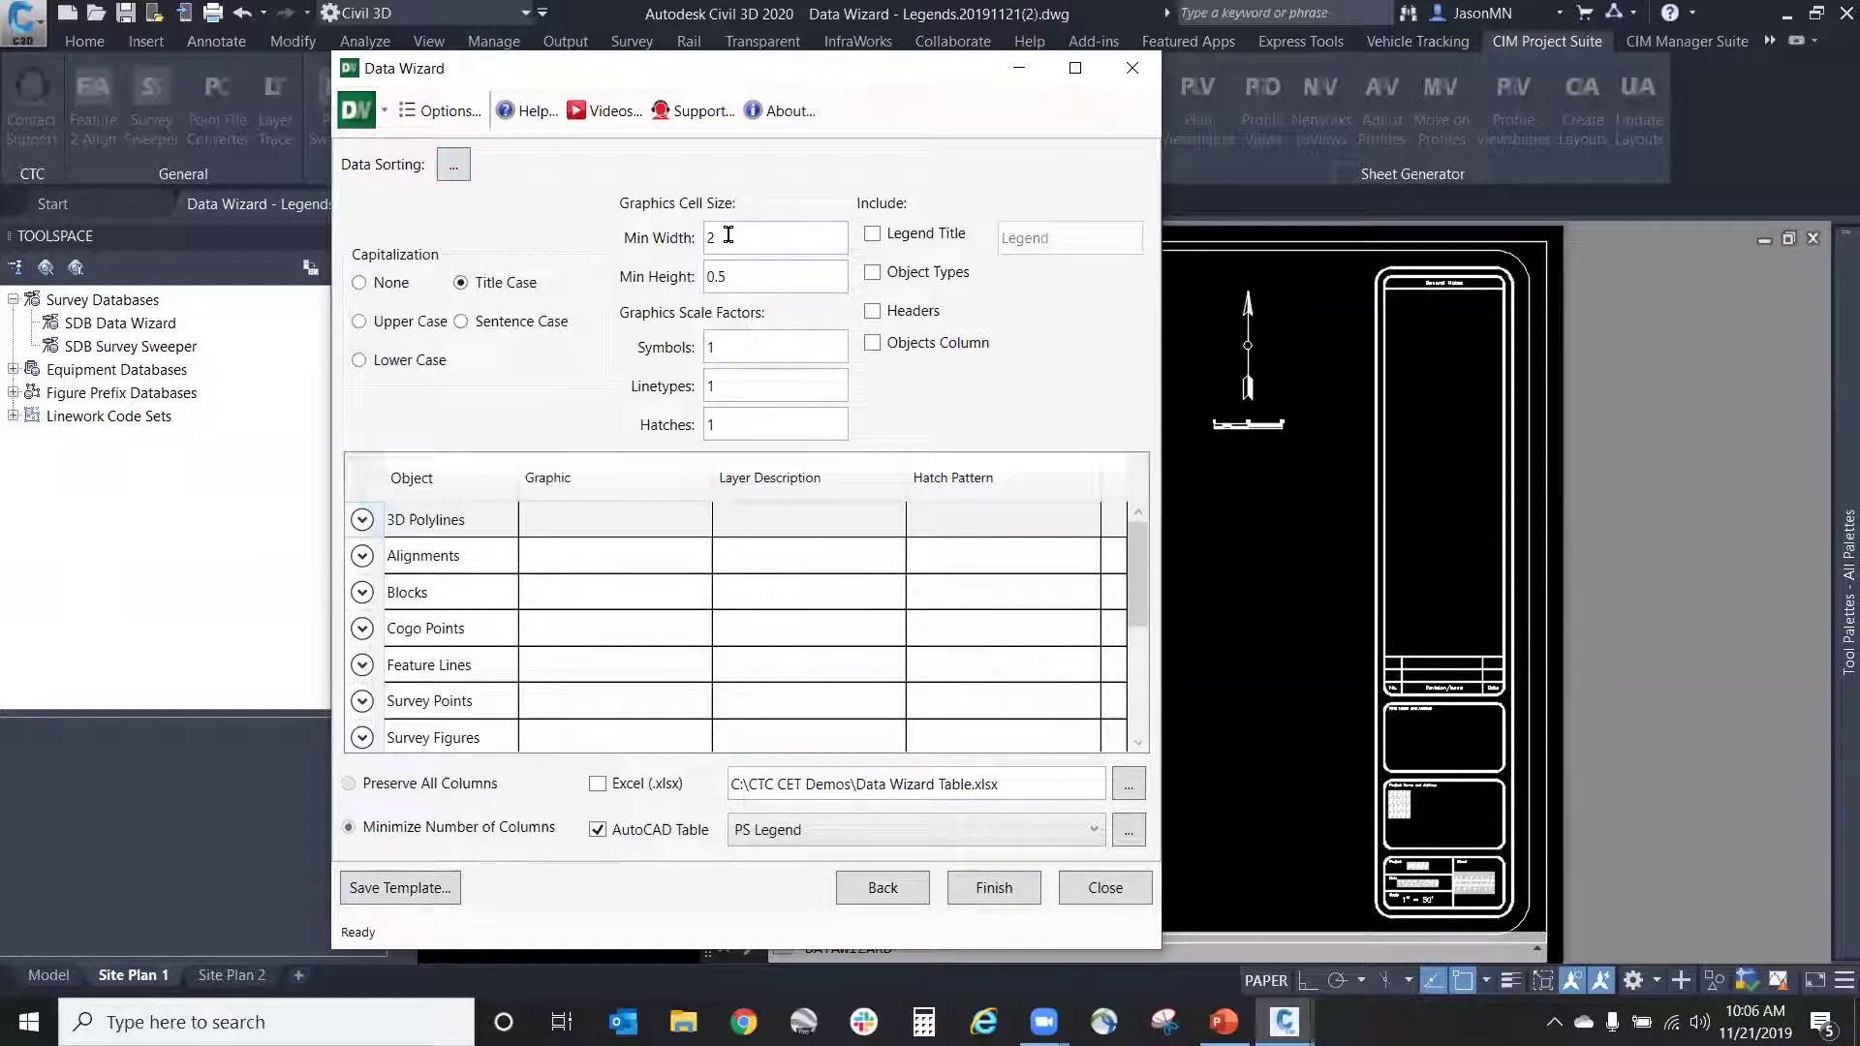
pyautogui.click(872, 236)
pyautogui.click(1083, 232)
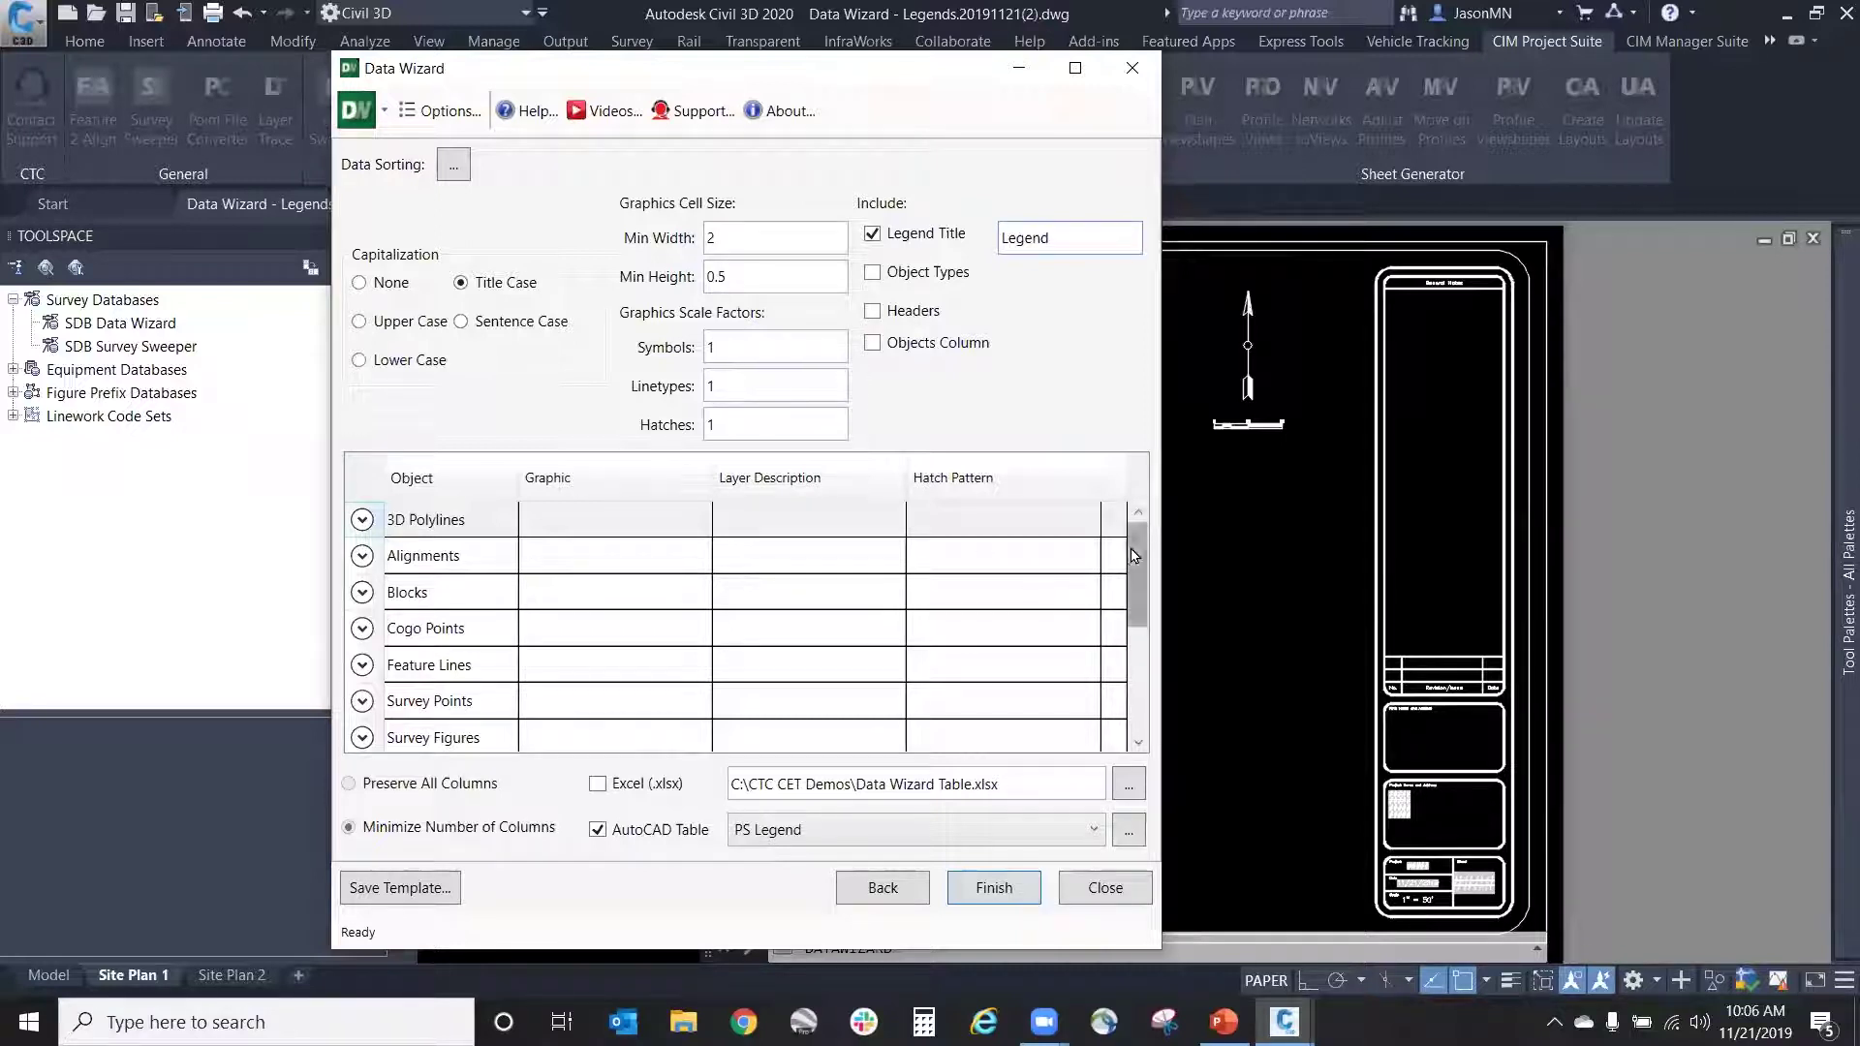
pyautogui.scroll(-1, 1131, 578)
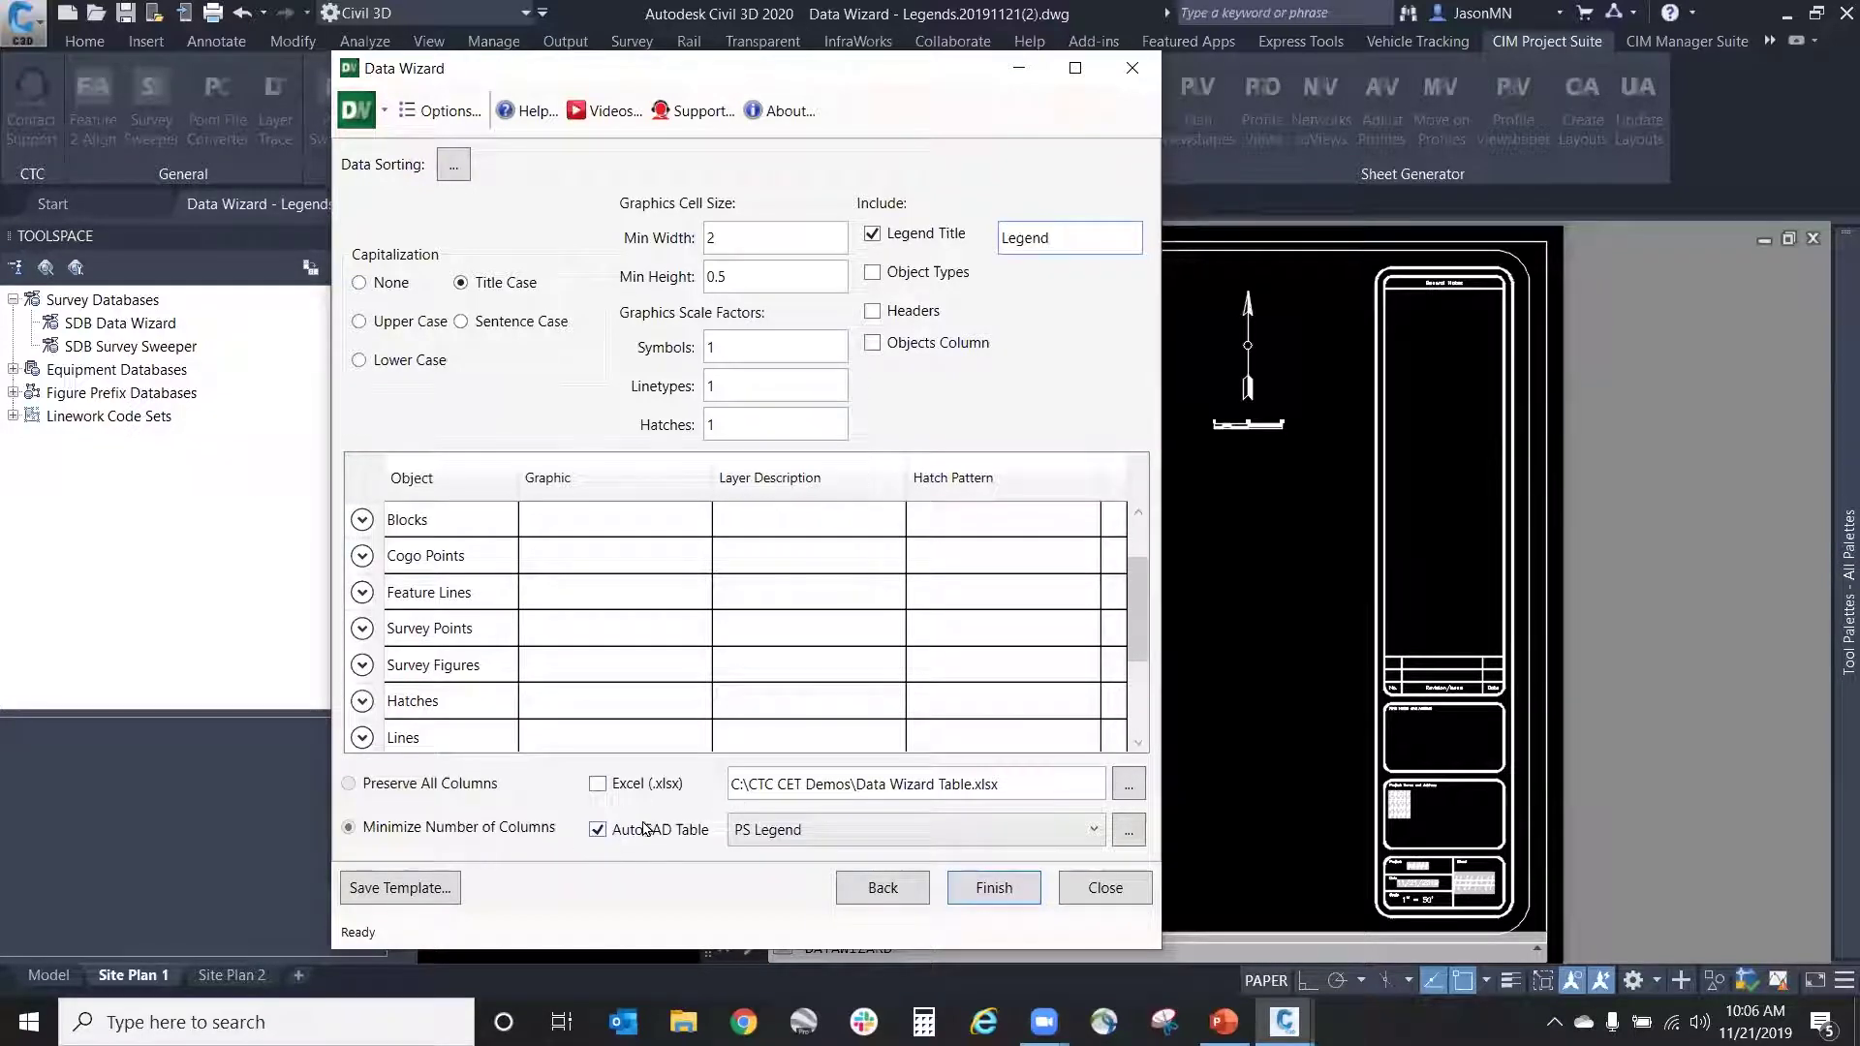
# Step: Generate the AutoCAD table with the PS Legend style and place it in the empty sheet area below the scale bar
pyautogui.click(839, 834)
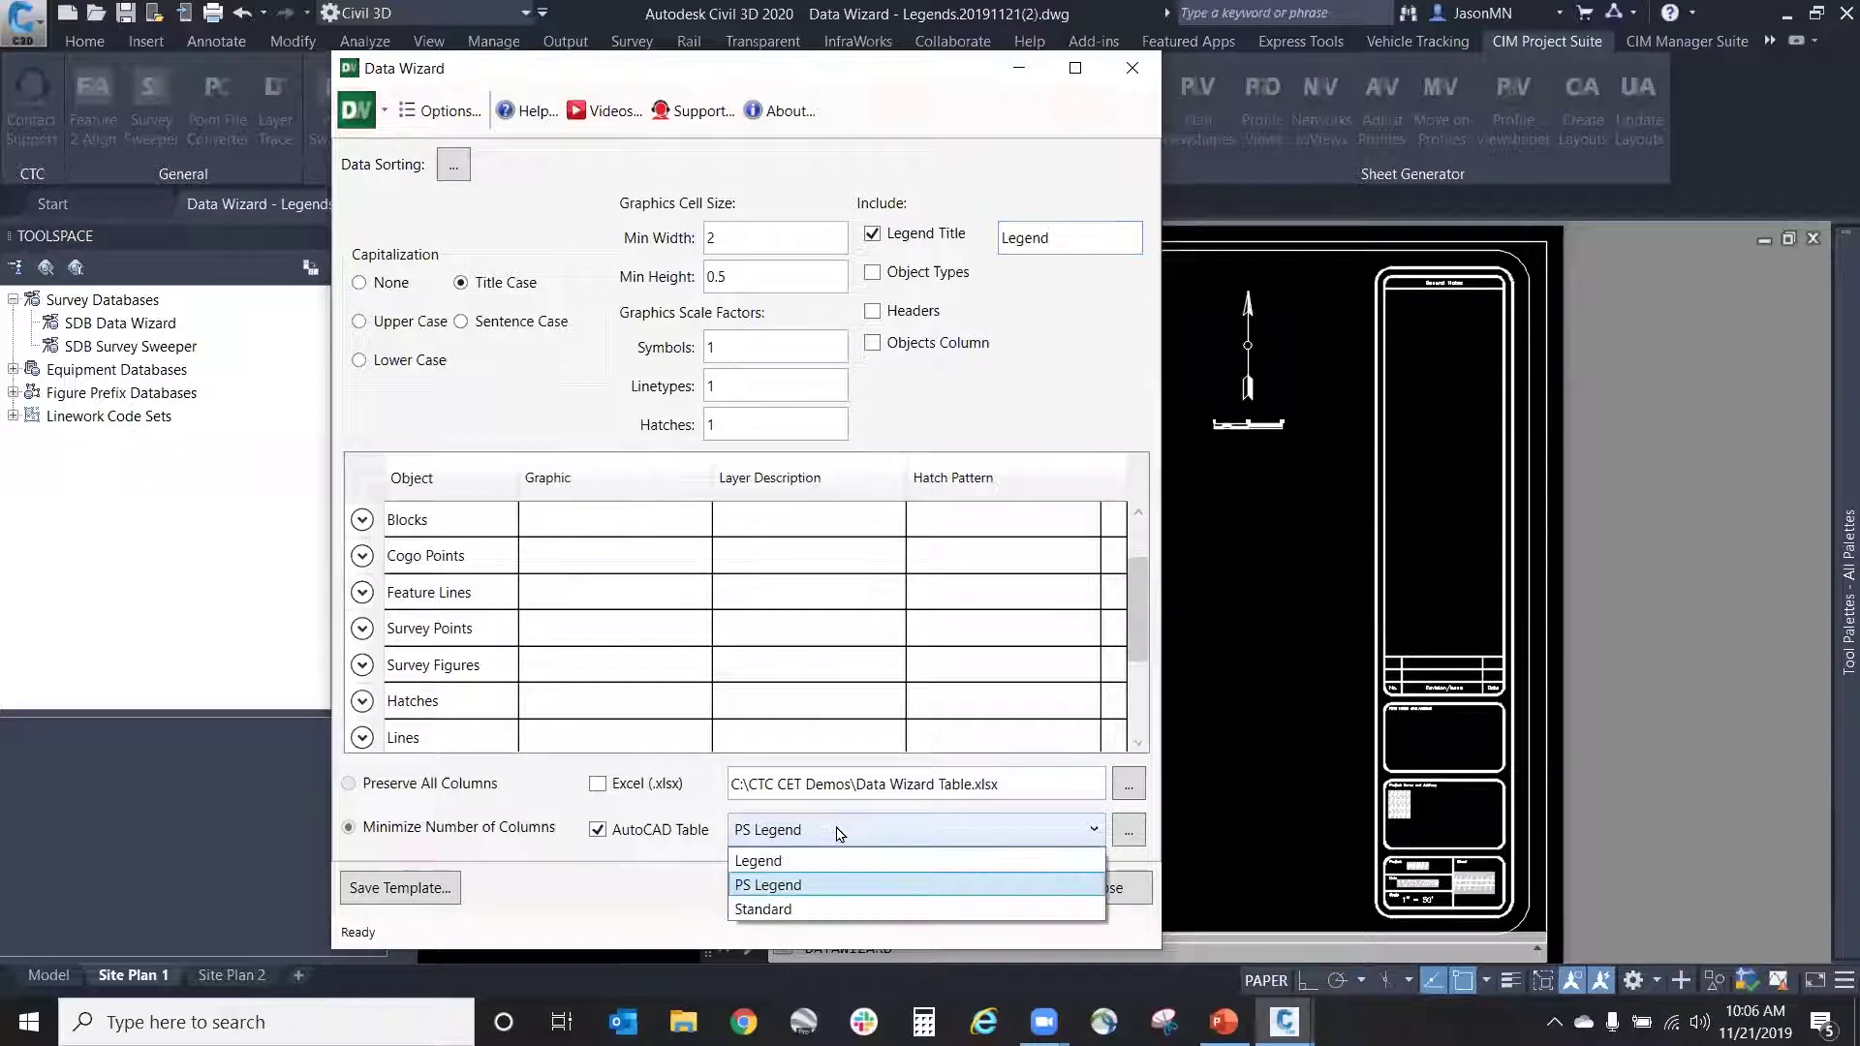
pyautogui.click(826, 887)
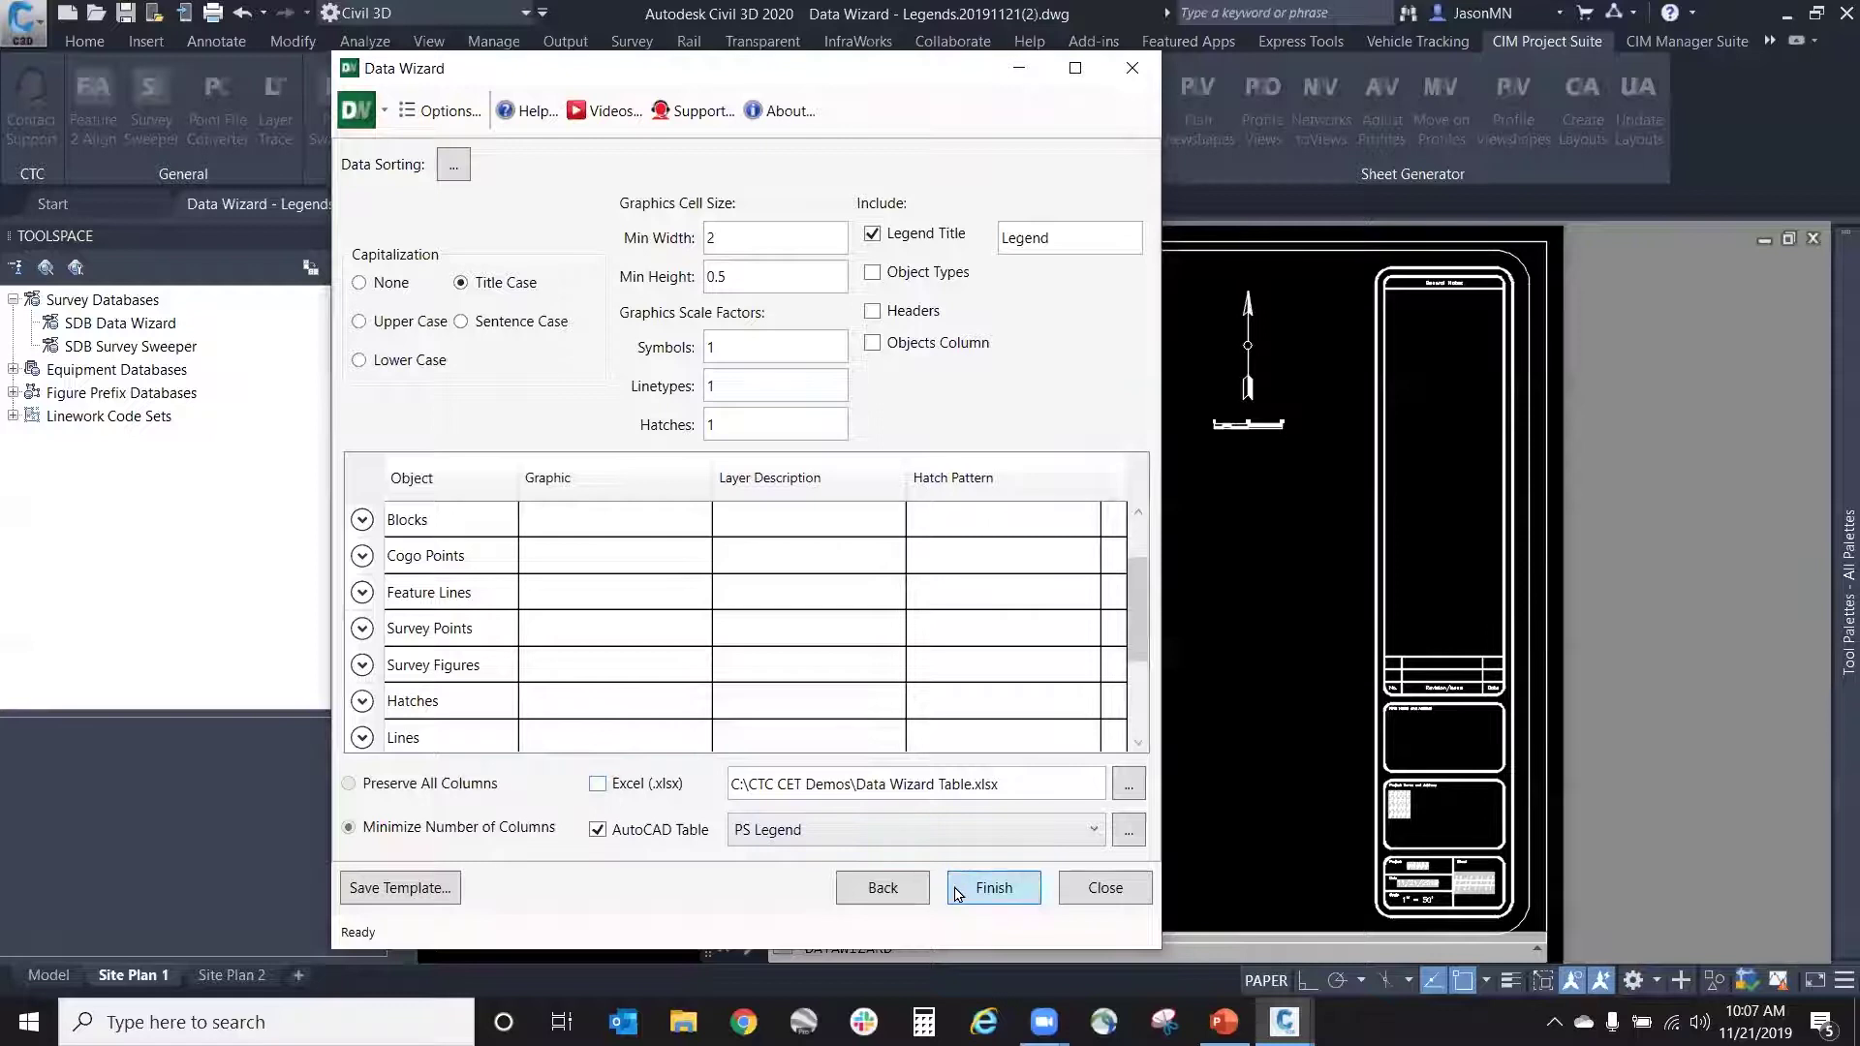
pyautogui.click(993, 887)
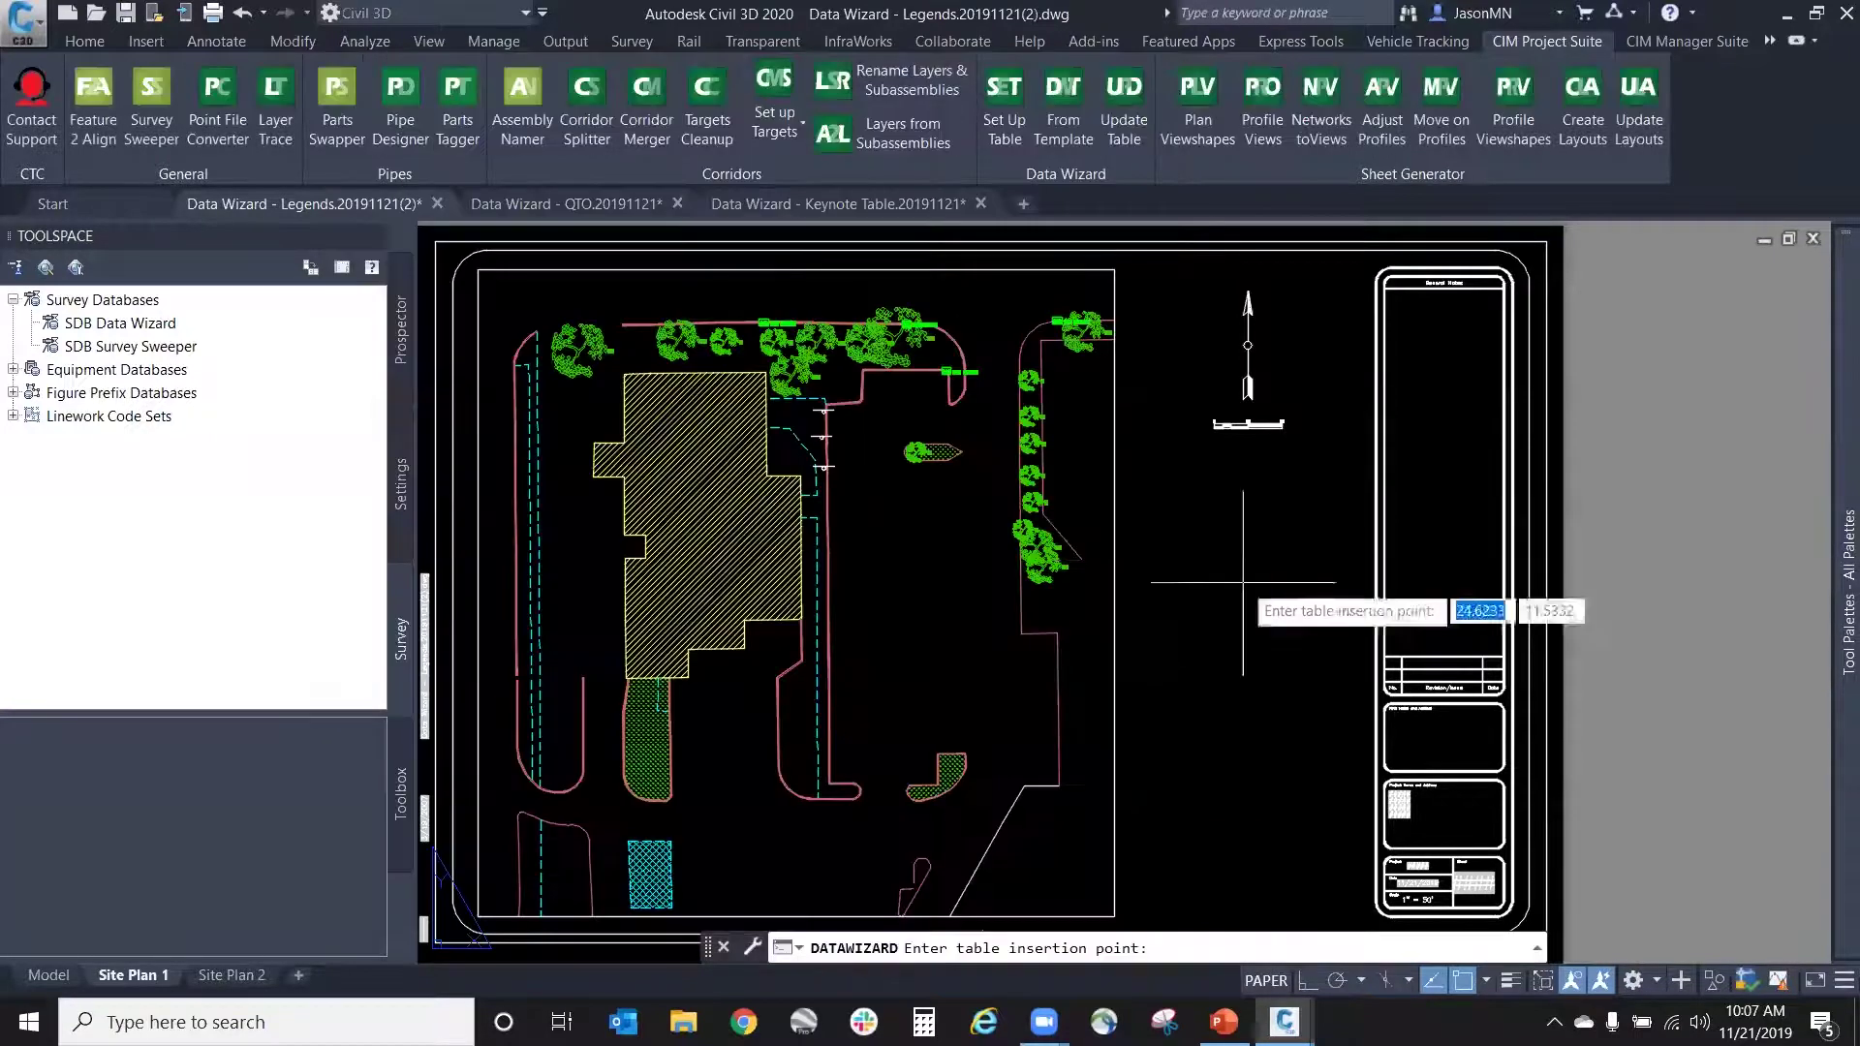
pyautogui.click(1138, 533)
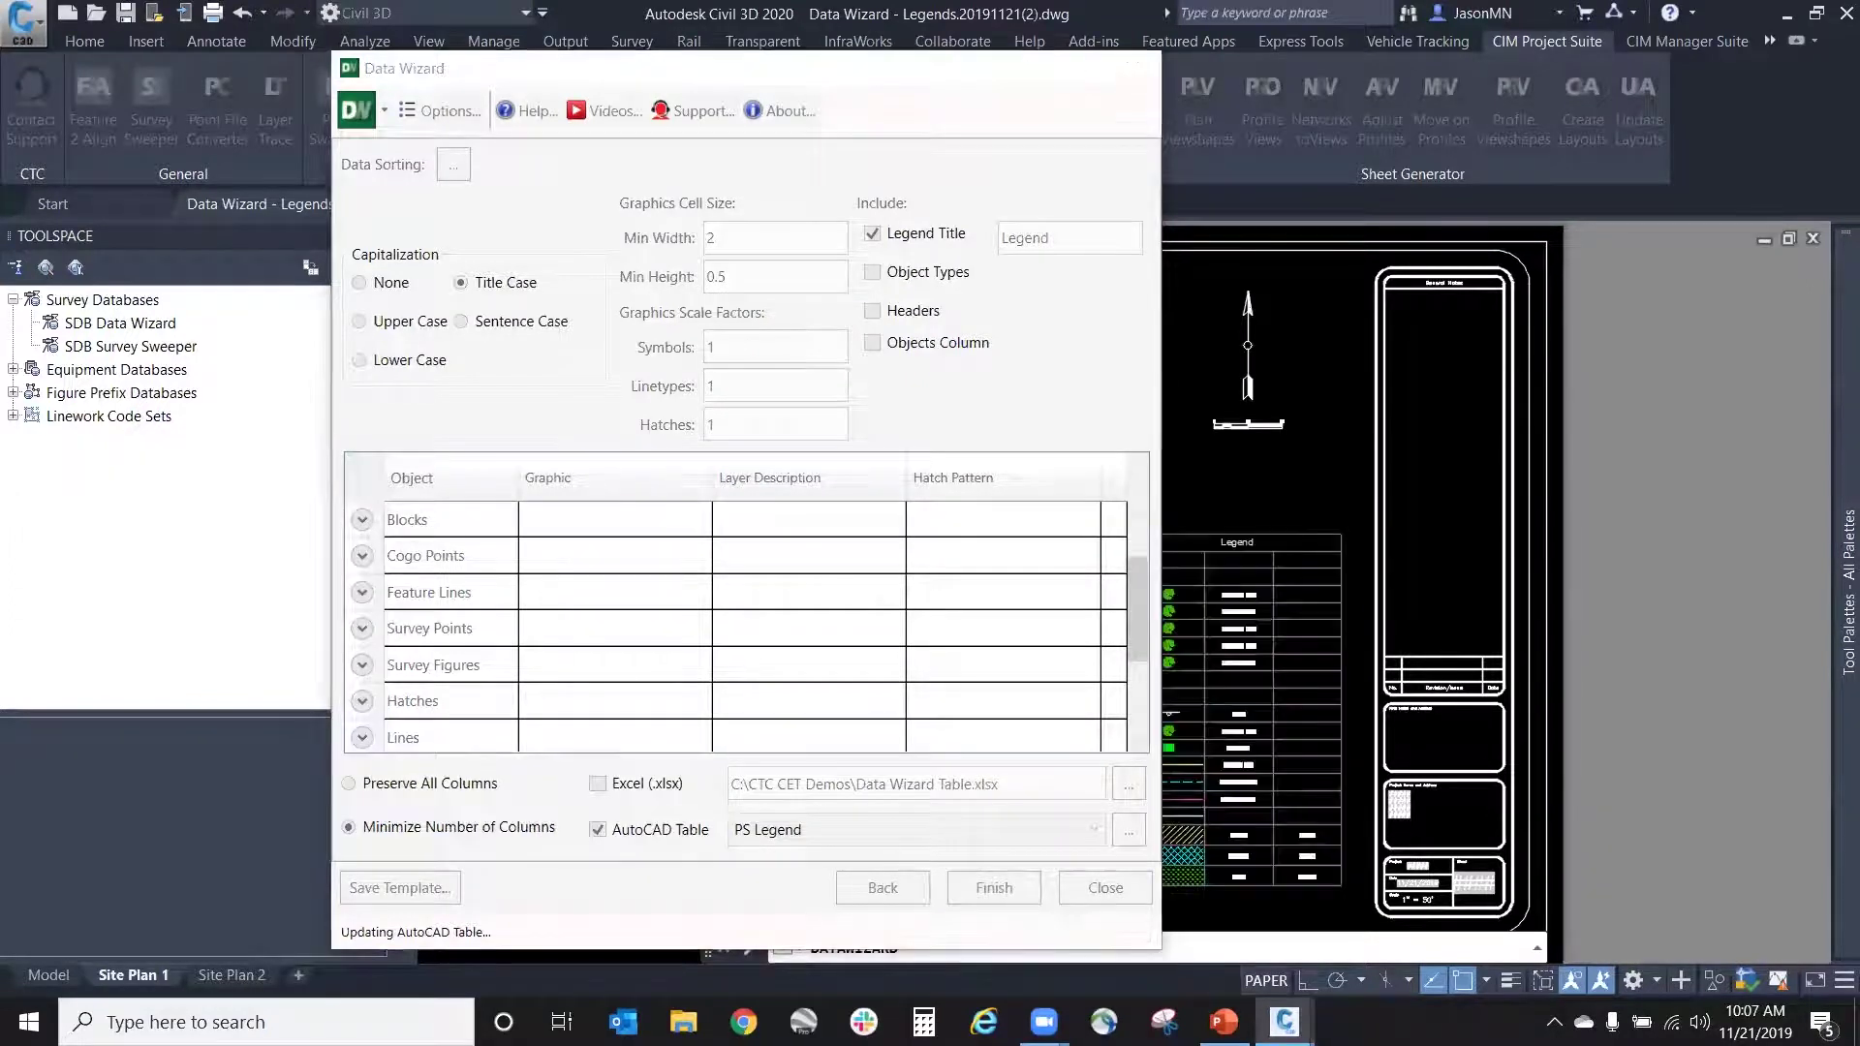
# Step: Examine the placed legend's symbols, linetypes, hatches, layer descriptions and hatch pattern names
pyautogui.scroll(5, 1198, 611)
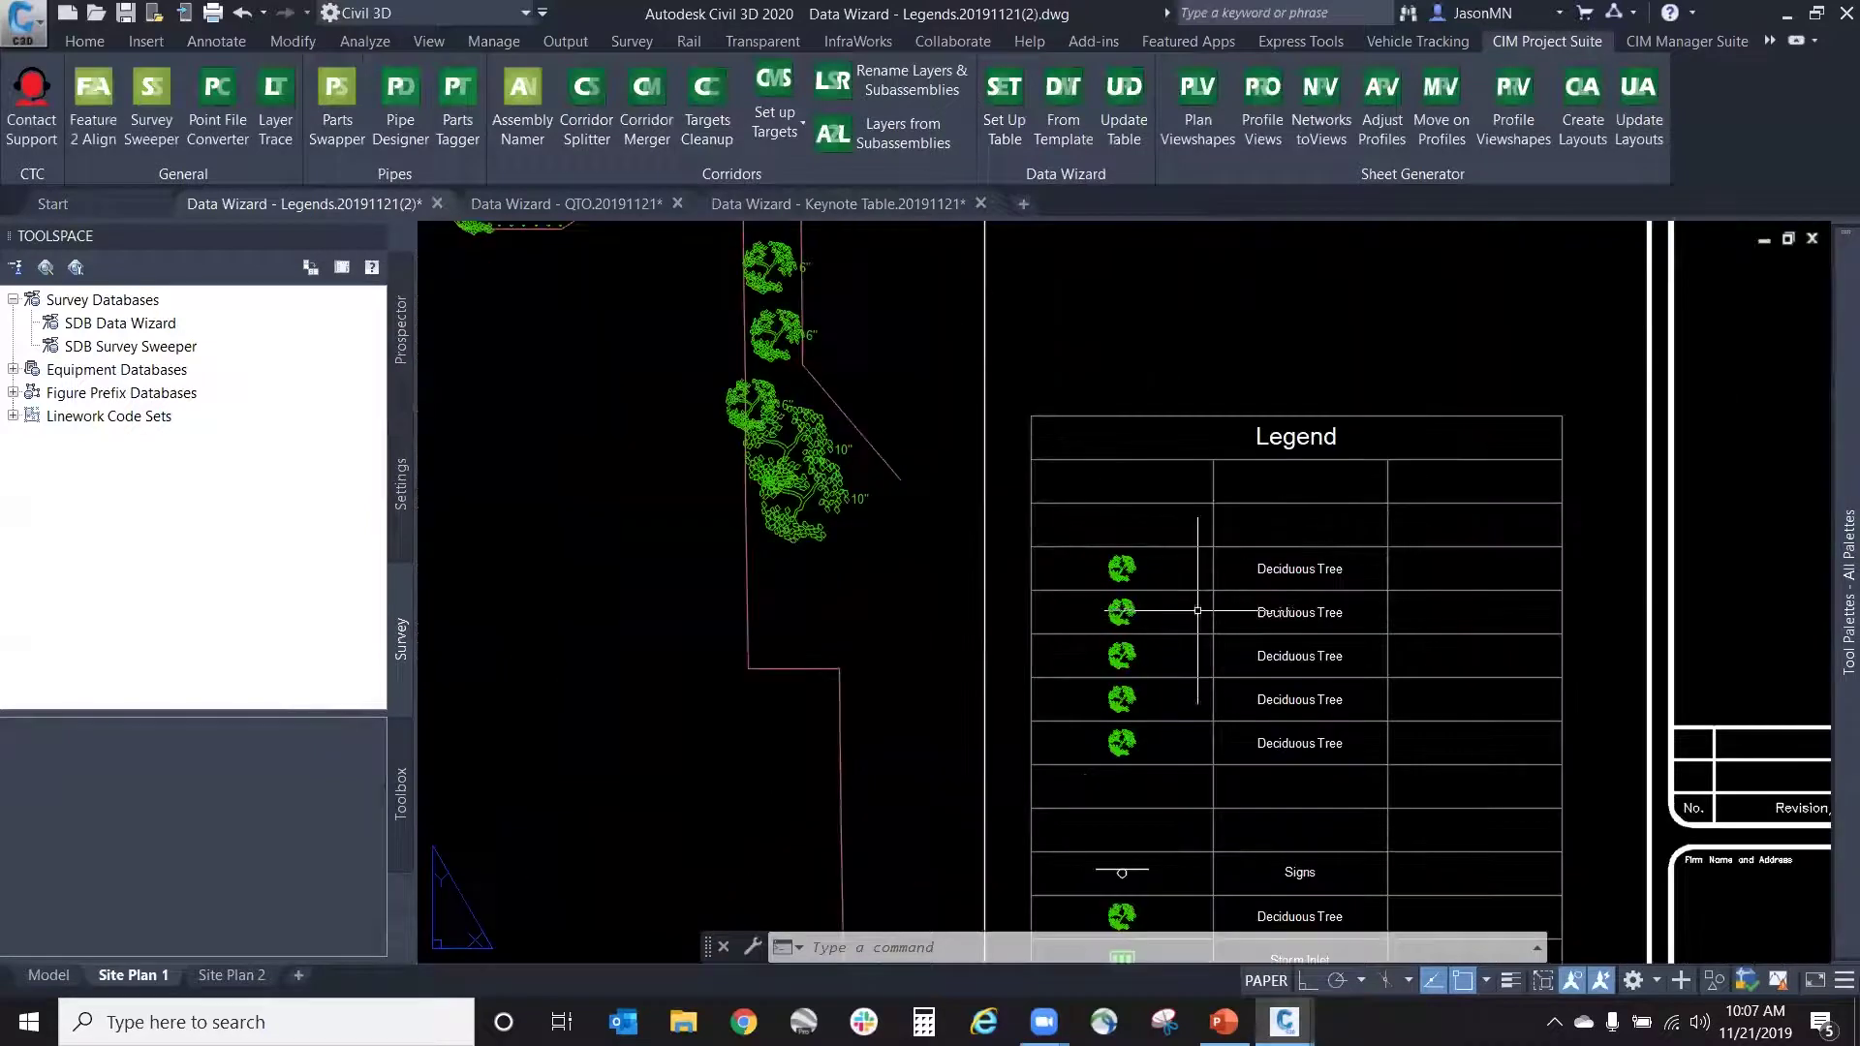
pyautogui.scroll(-2, 1146, 351)
pyautogui.scroll(2, 1244, 742)
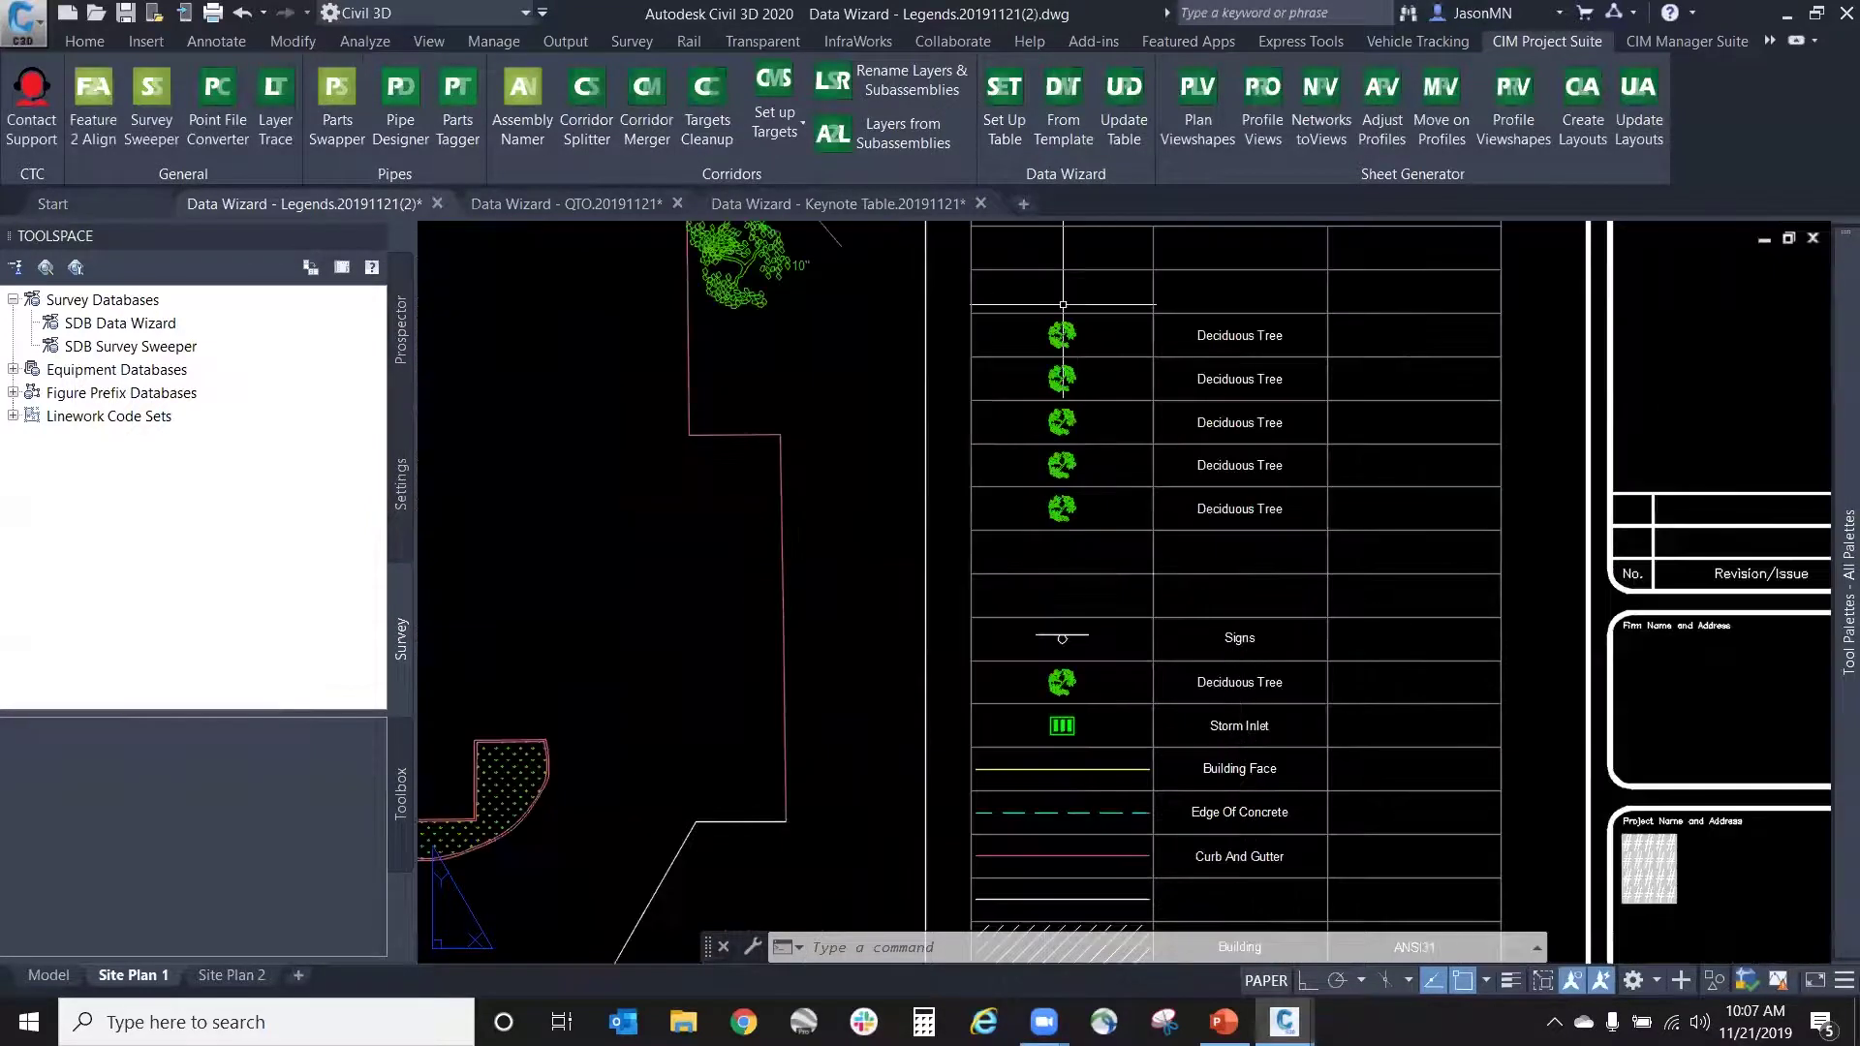
pyautogui.scroll(-2, 1063, 304)
pyautogui.scroll(2, 1147, 803)
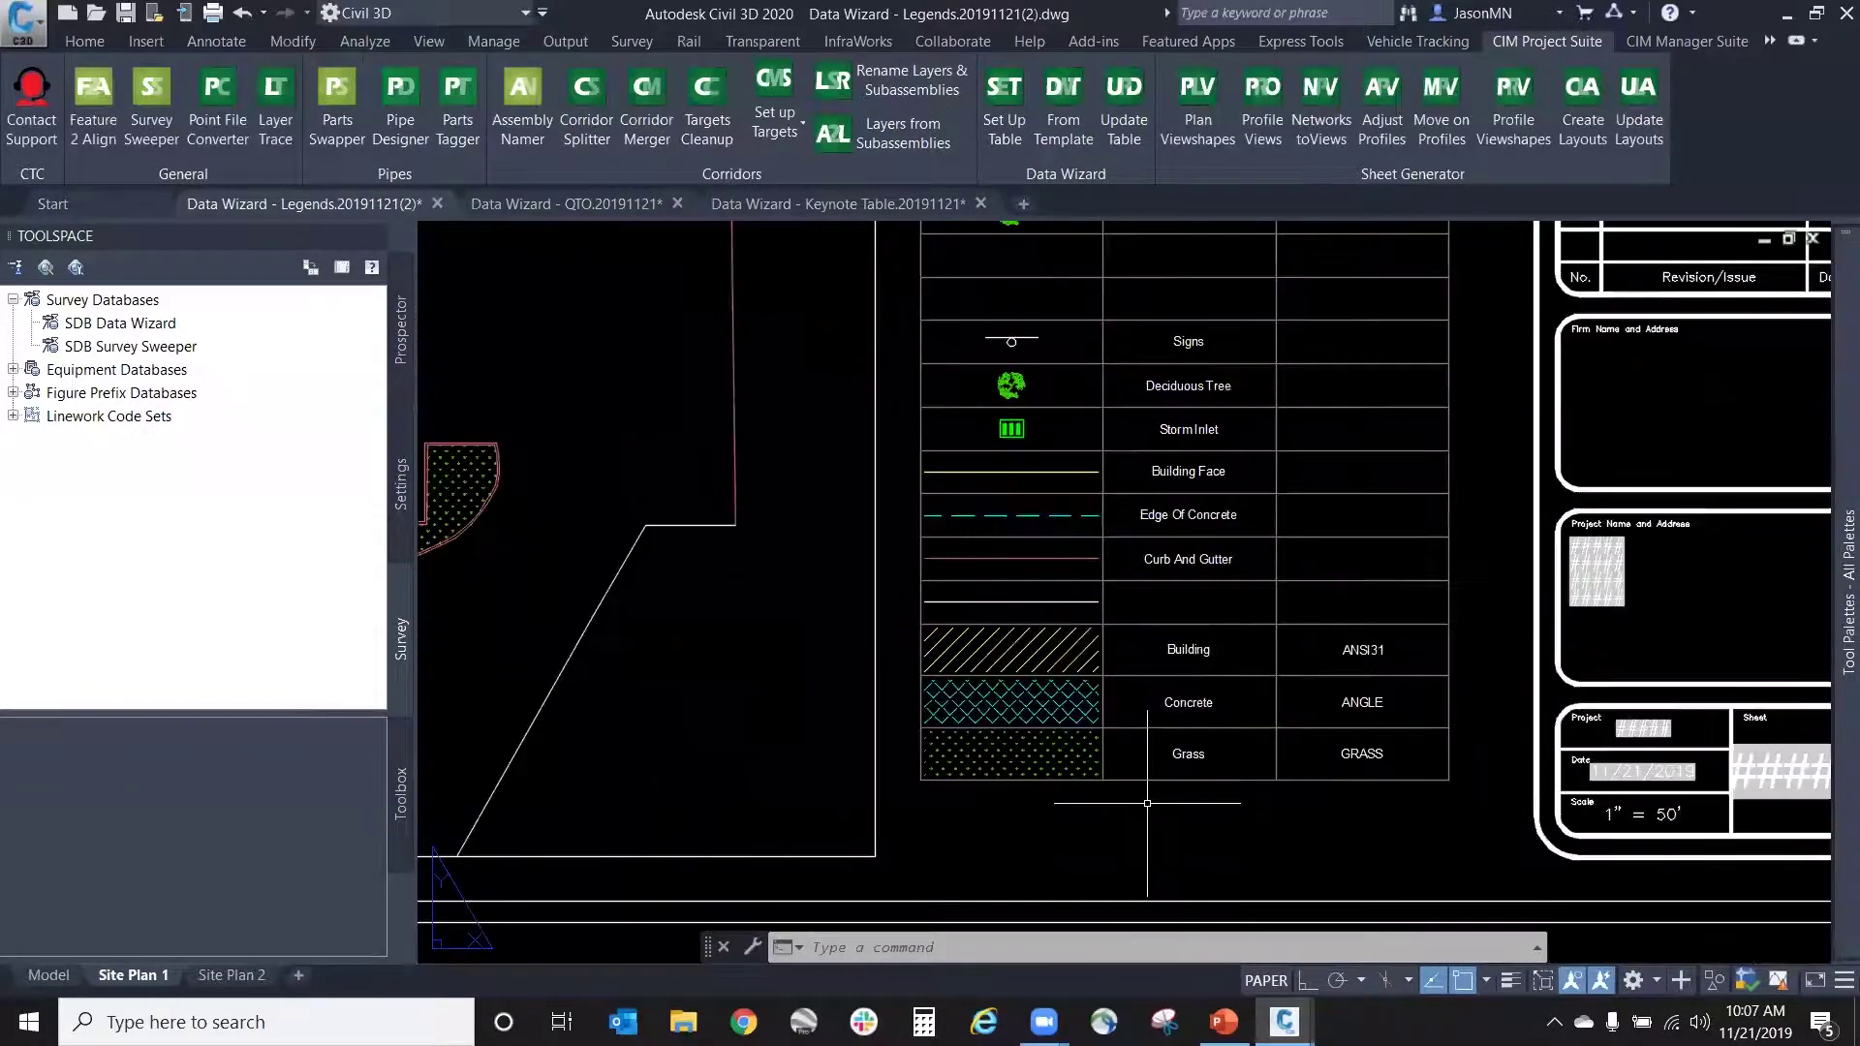
pyautogui.scroll(2, 1147, 803)
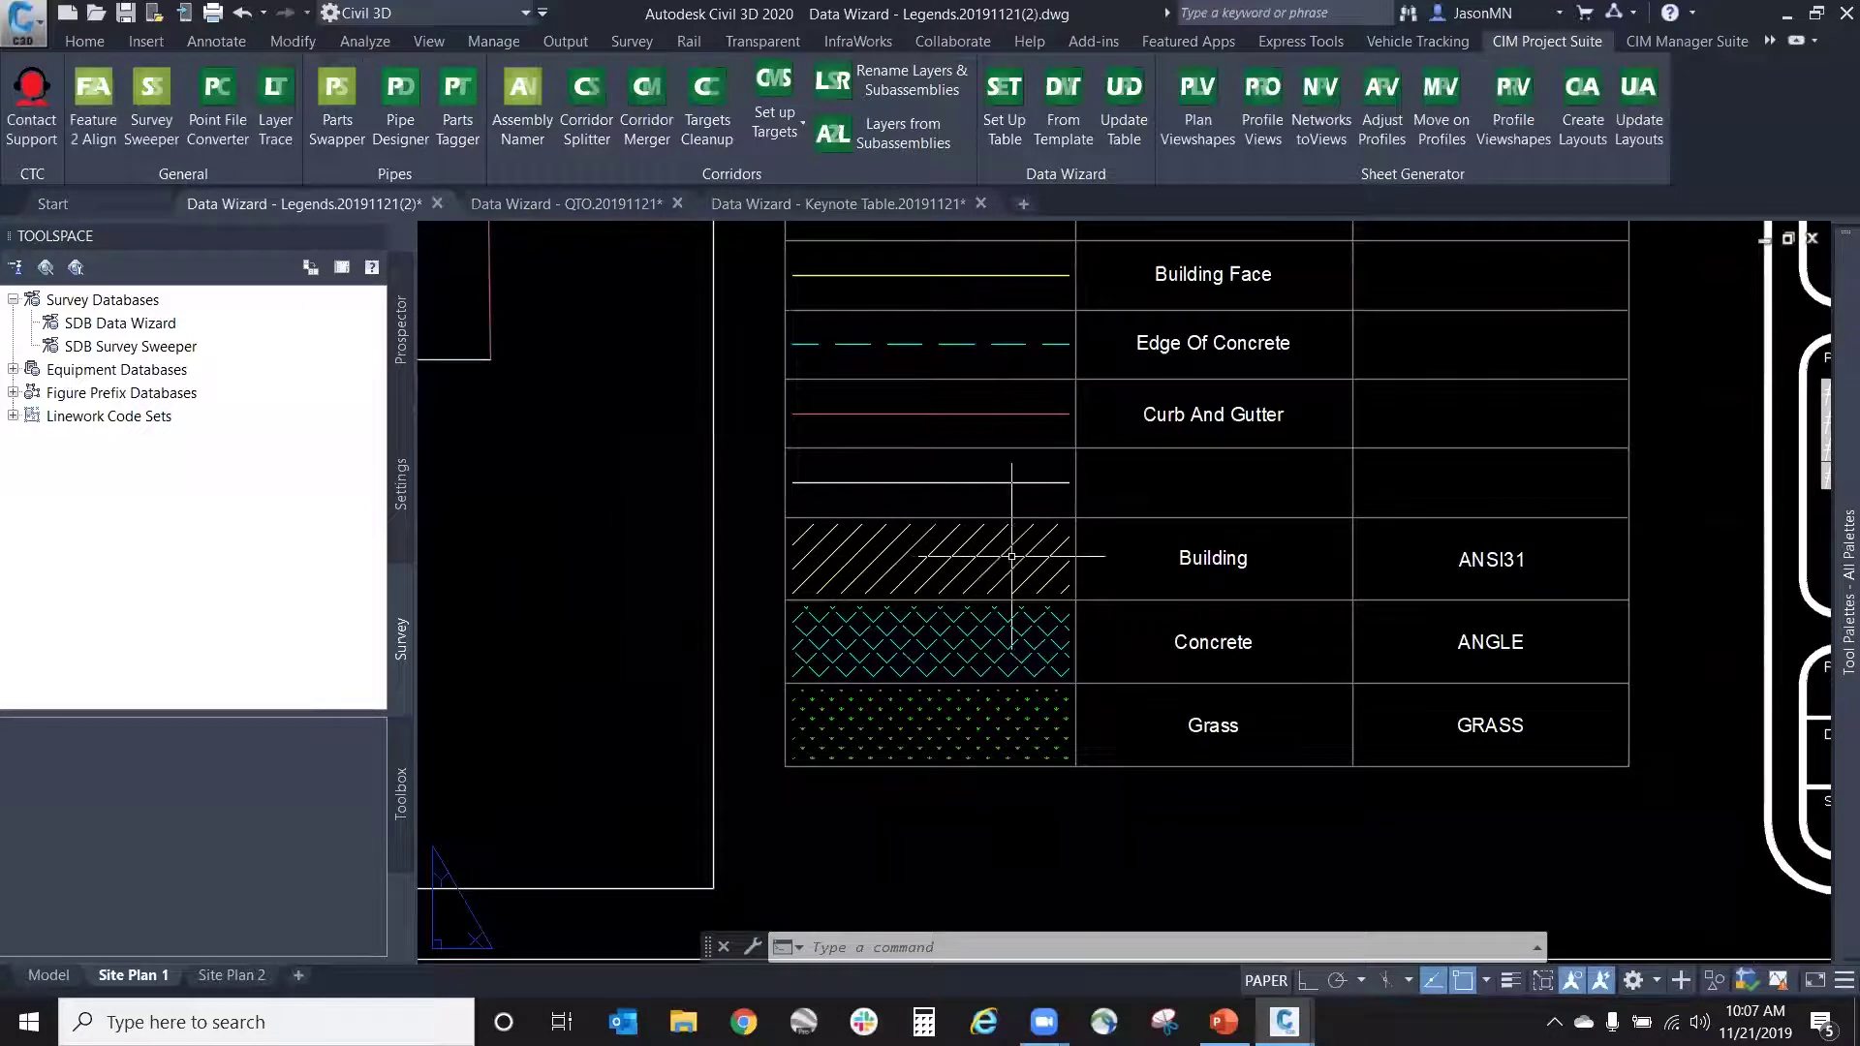
pyautogui.scroll(-1, 1042, 567)
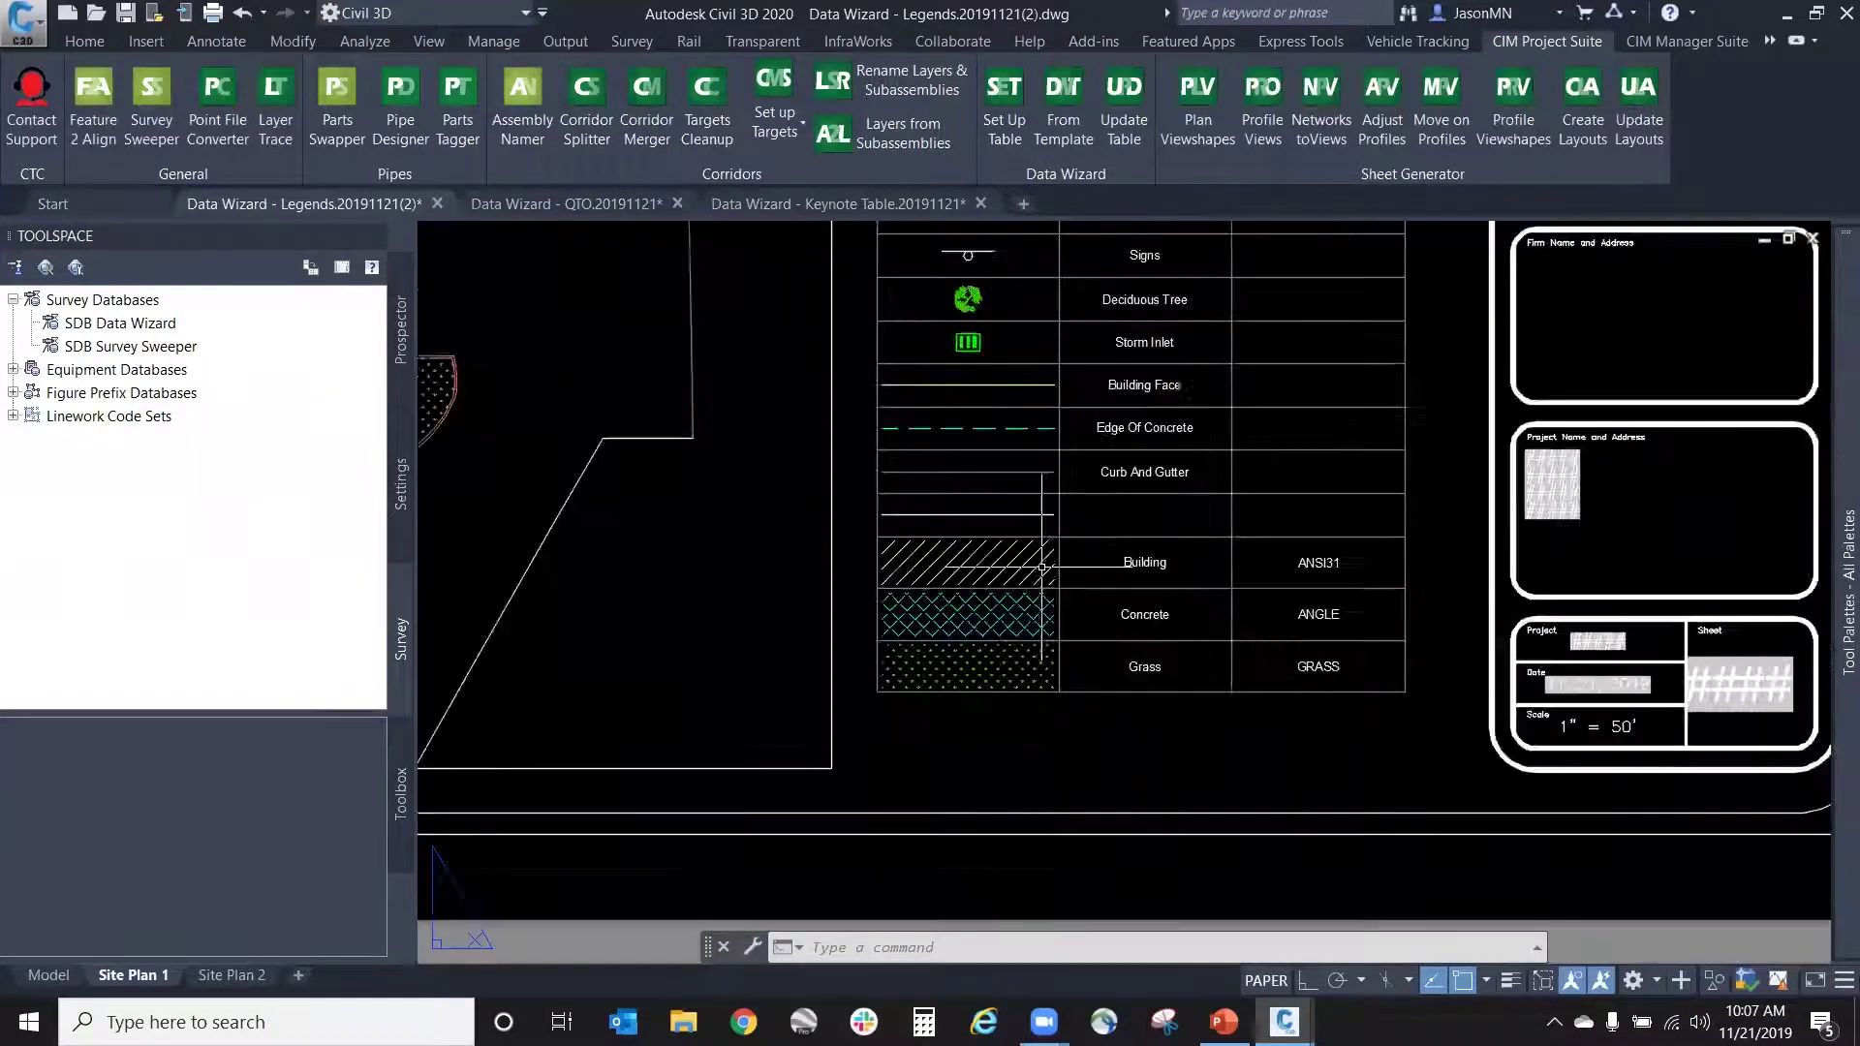
pyautogui.scroll(-3, 1042, 566)
pyautogui.scroll(1, 839, 417)
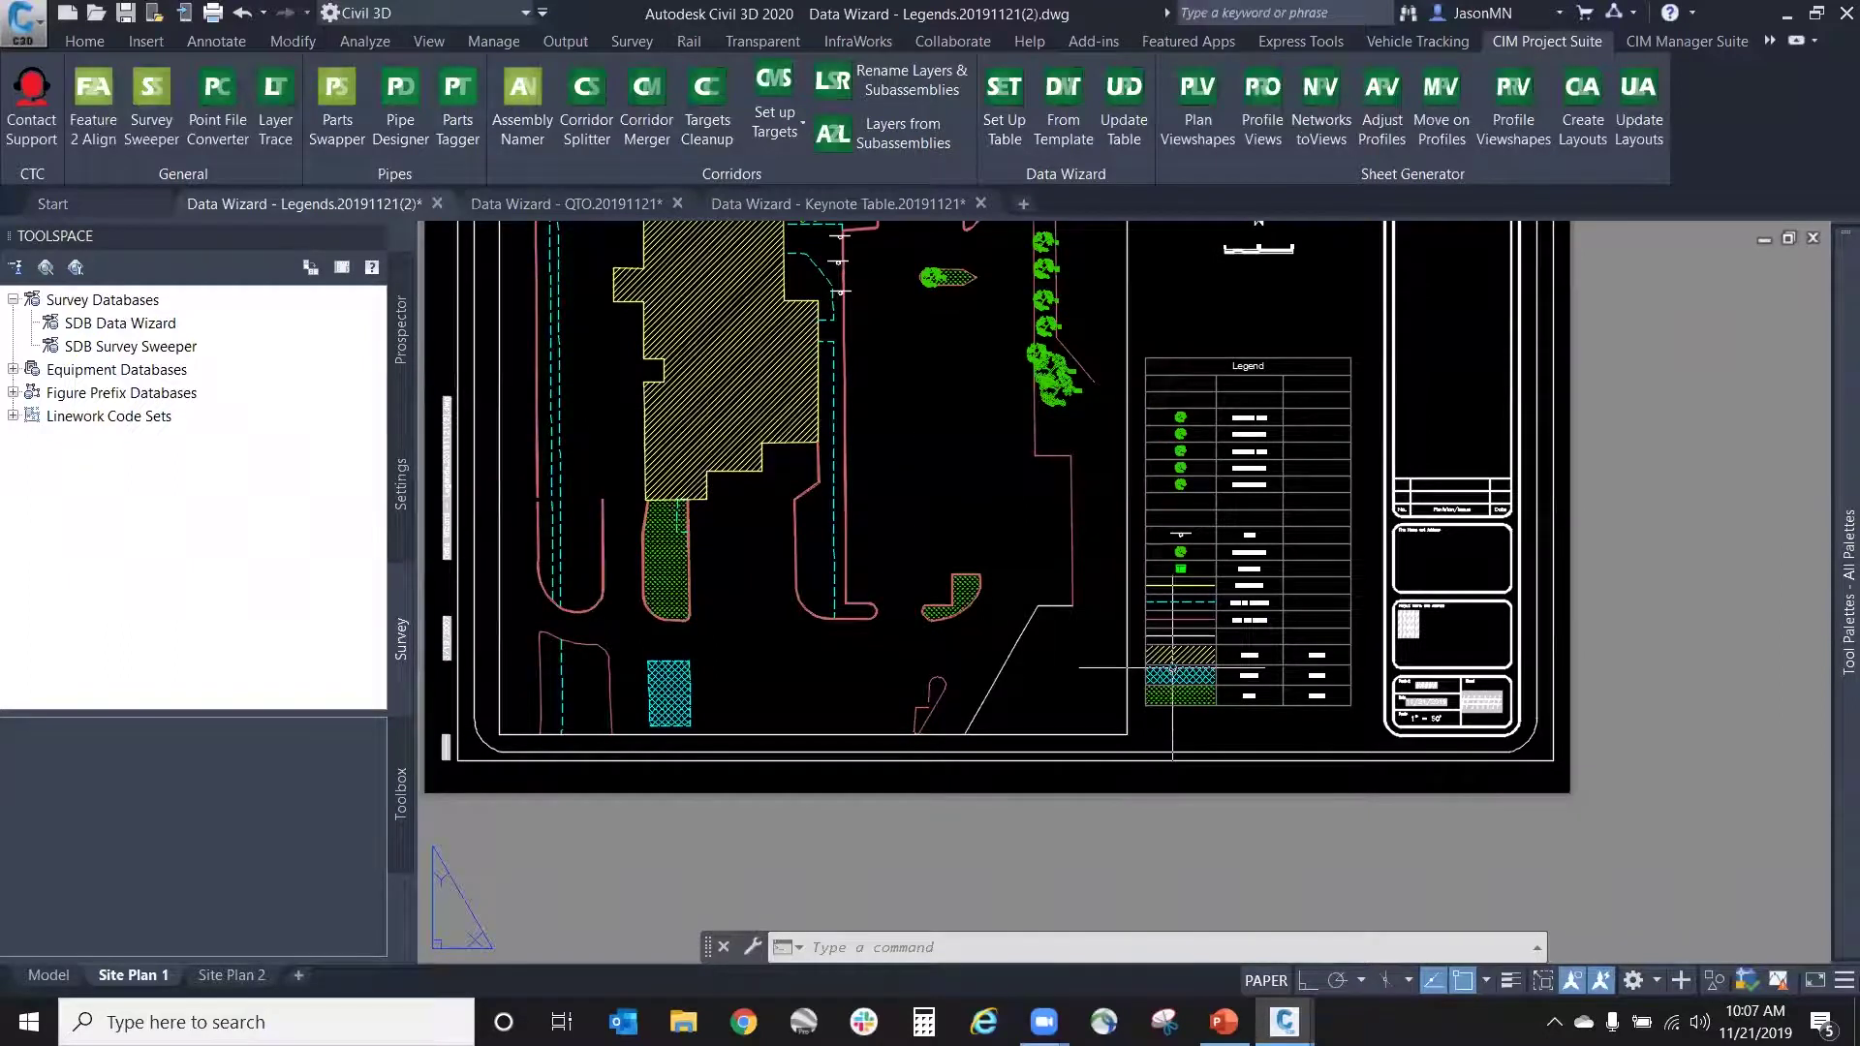
pyautogui.scroll(4, 1293, 690)
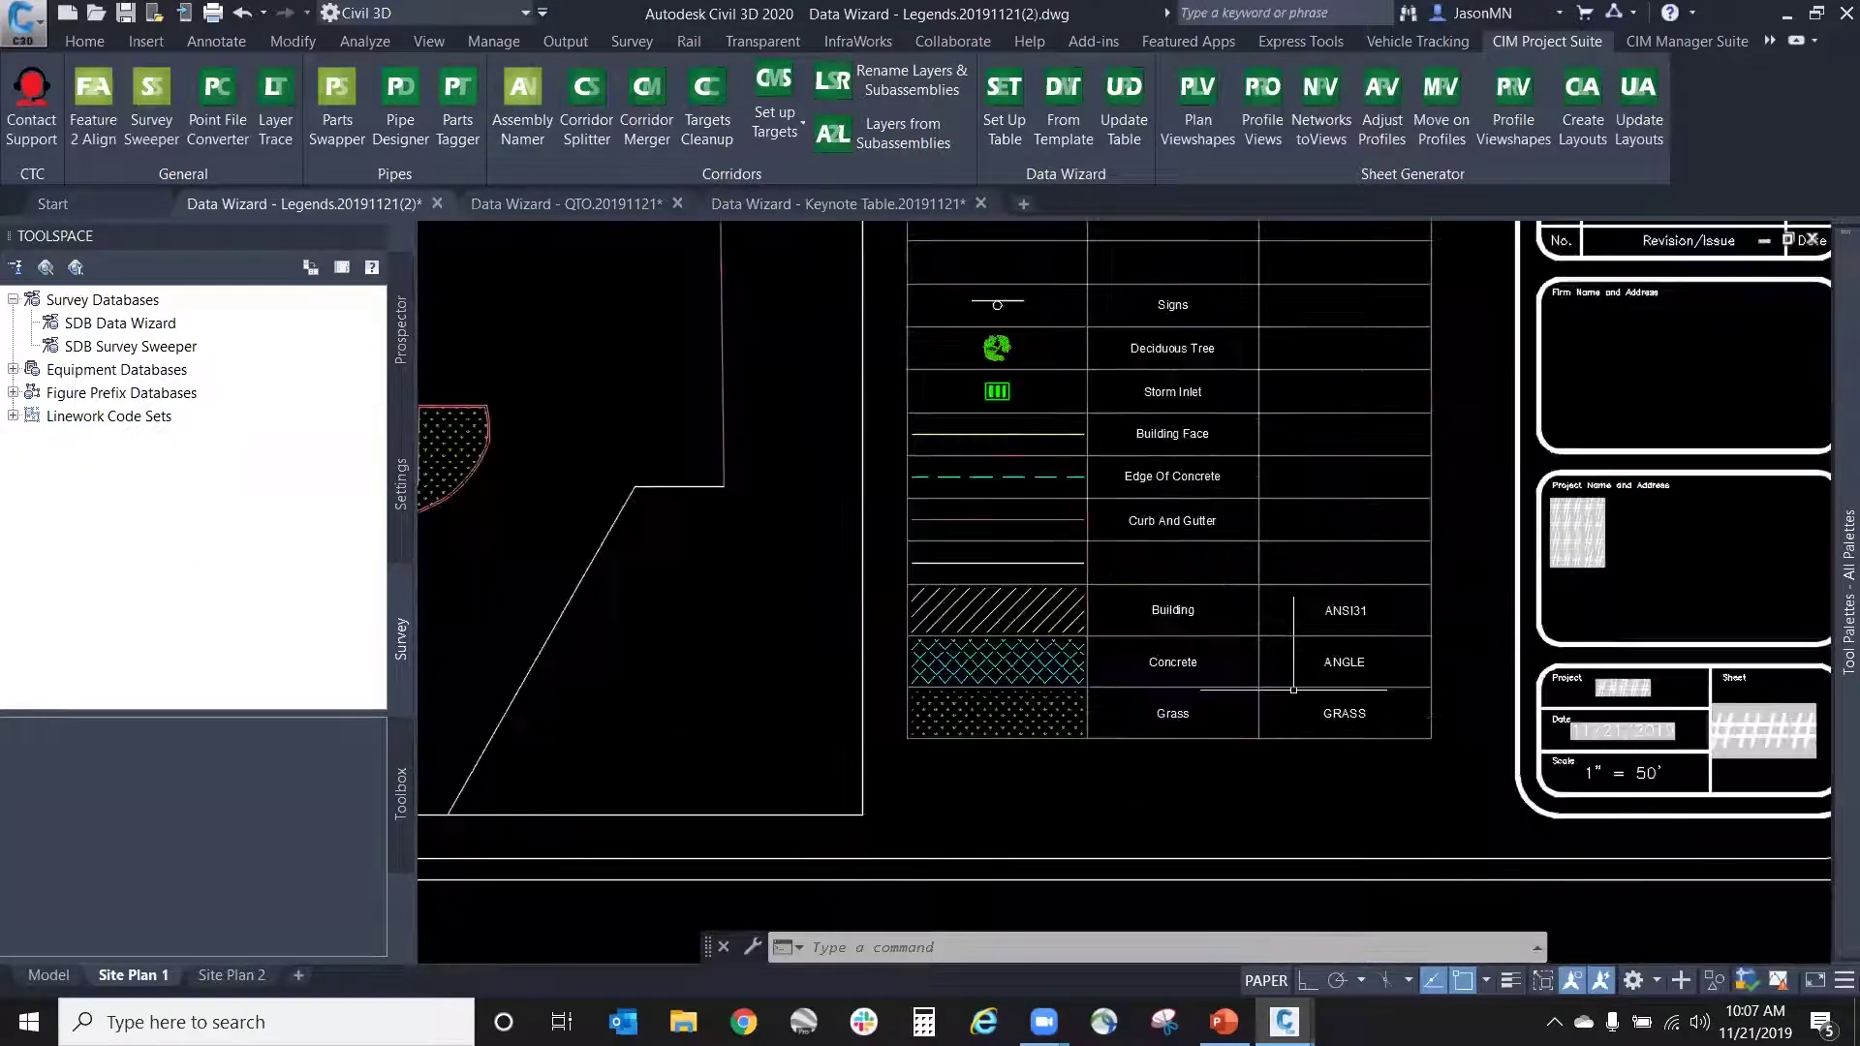
# Step: Check the legend's Building, Concrete and Grass hatch rows and compare the whole table with the site plan
pyautogui.scroll(2, 1293, 690)
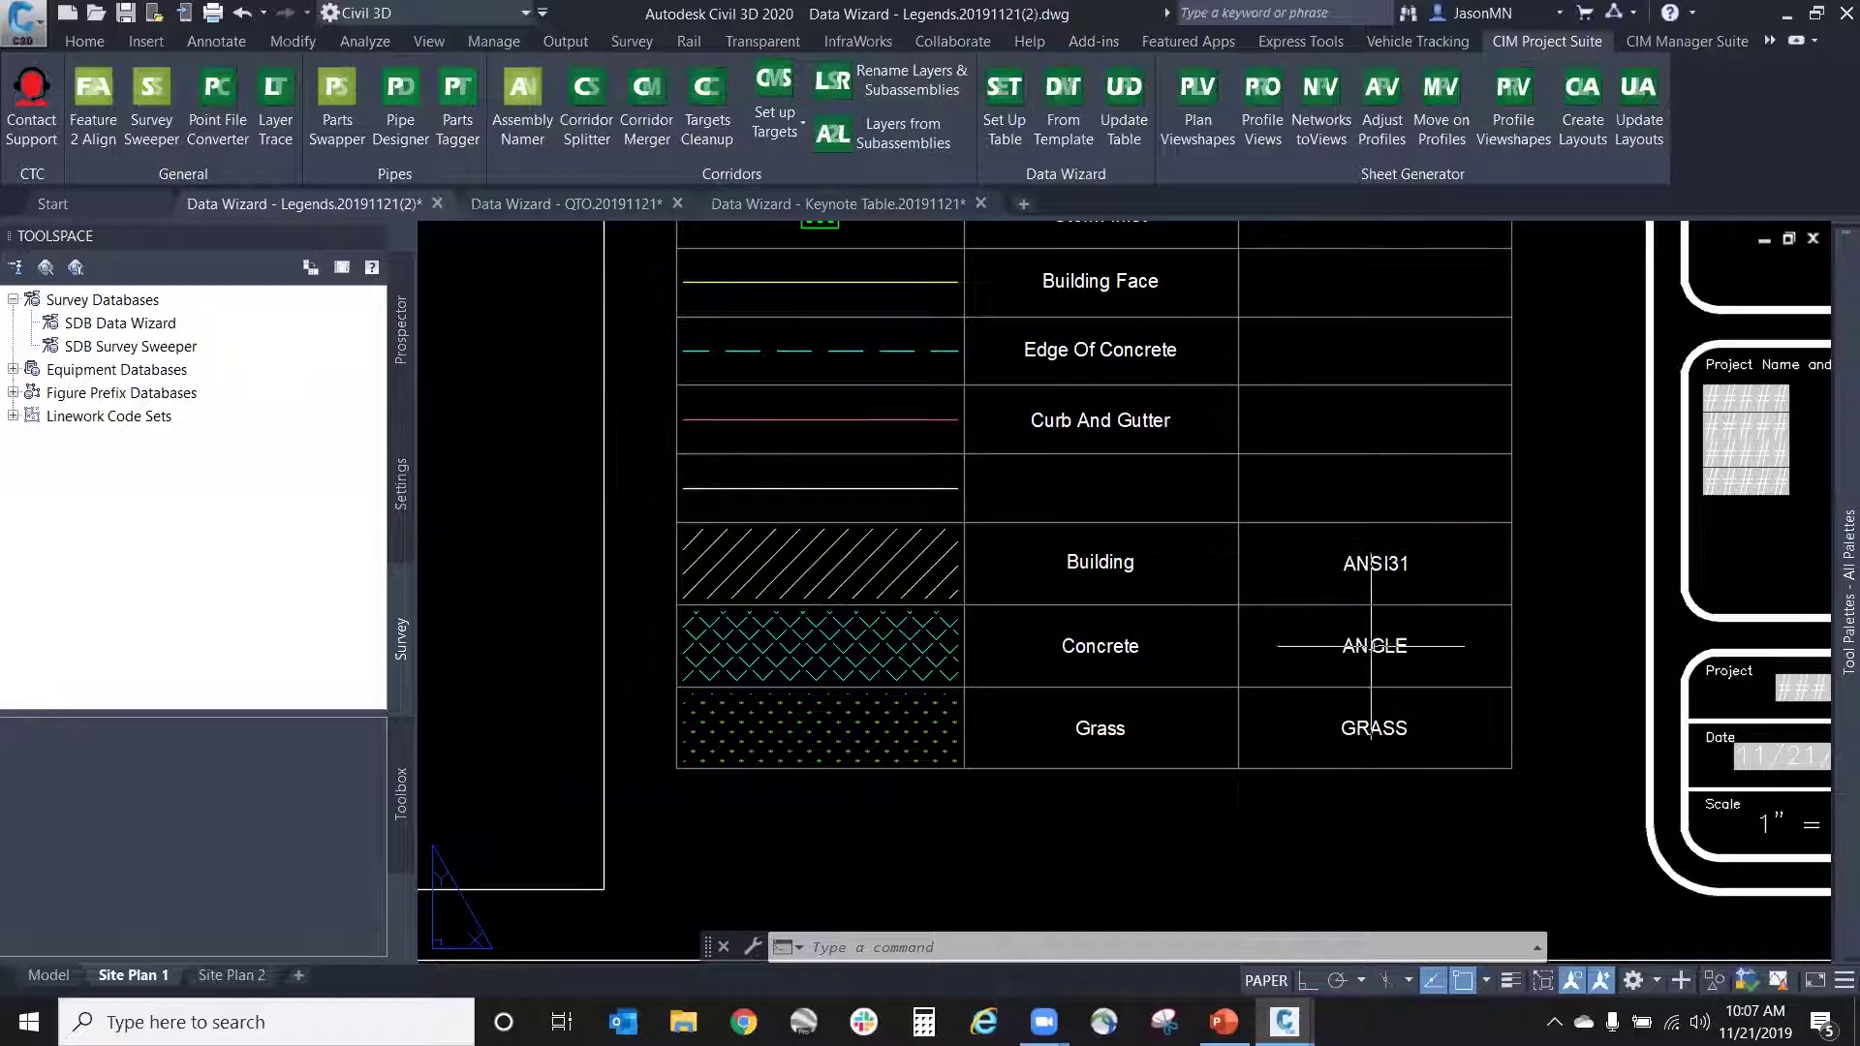
pyautogui.scroll(-3, 1371, 696)
pyautogui.scroll(-4, 1371, 696)
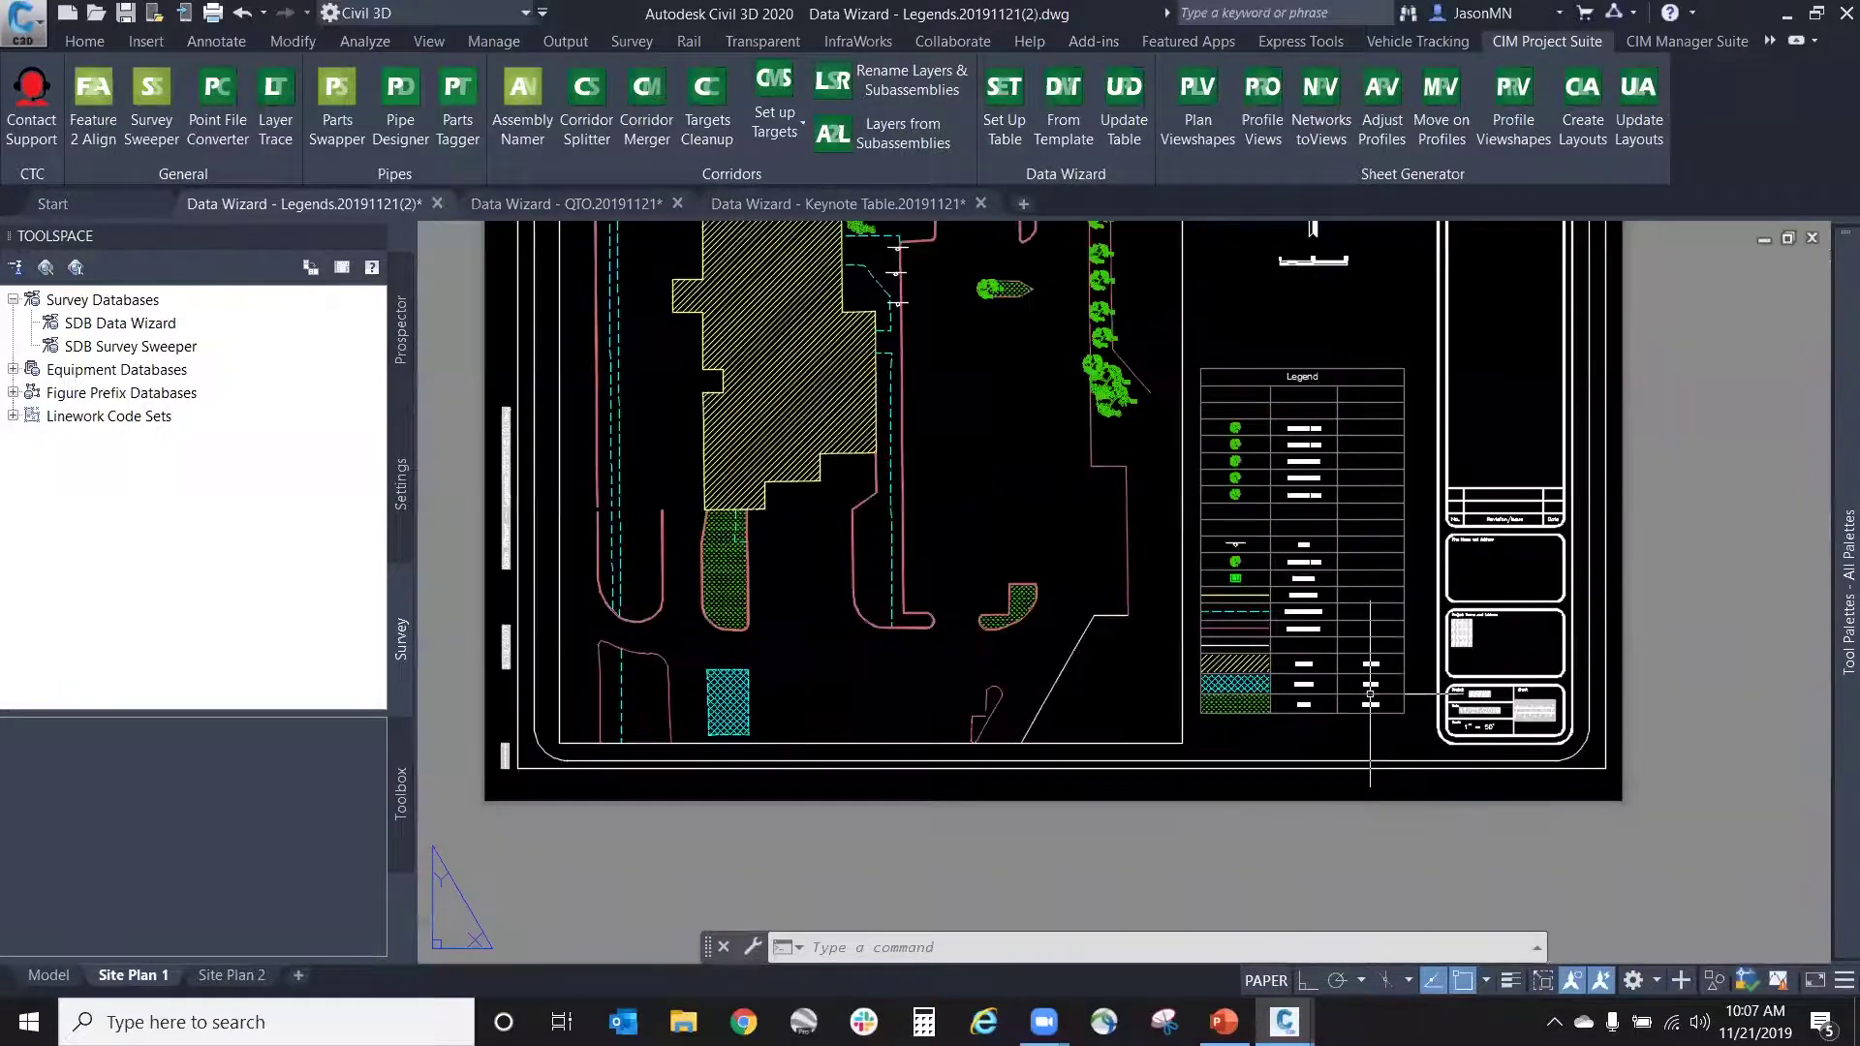
pyautogui.scroll(2, 1325, 641)
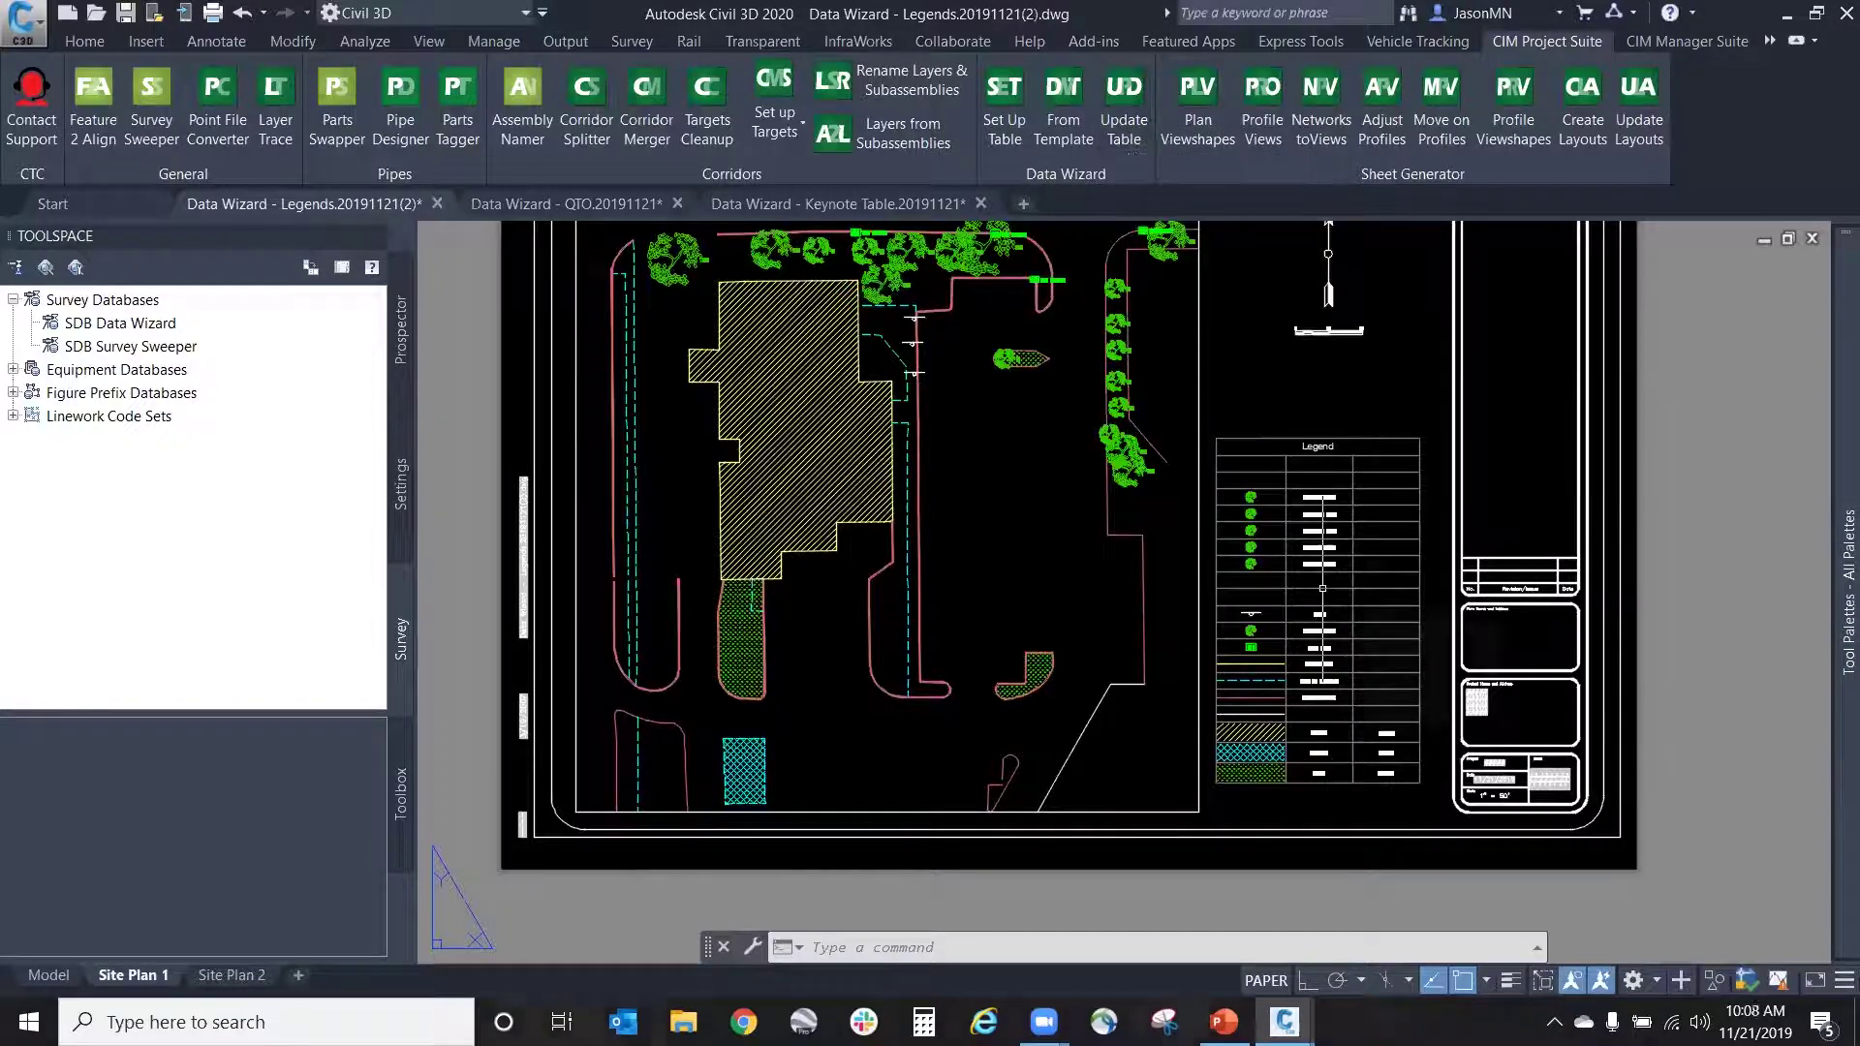
pyautogui.moveTo(1322, 588)
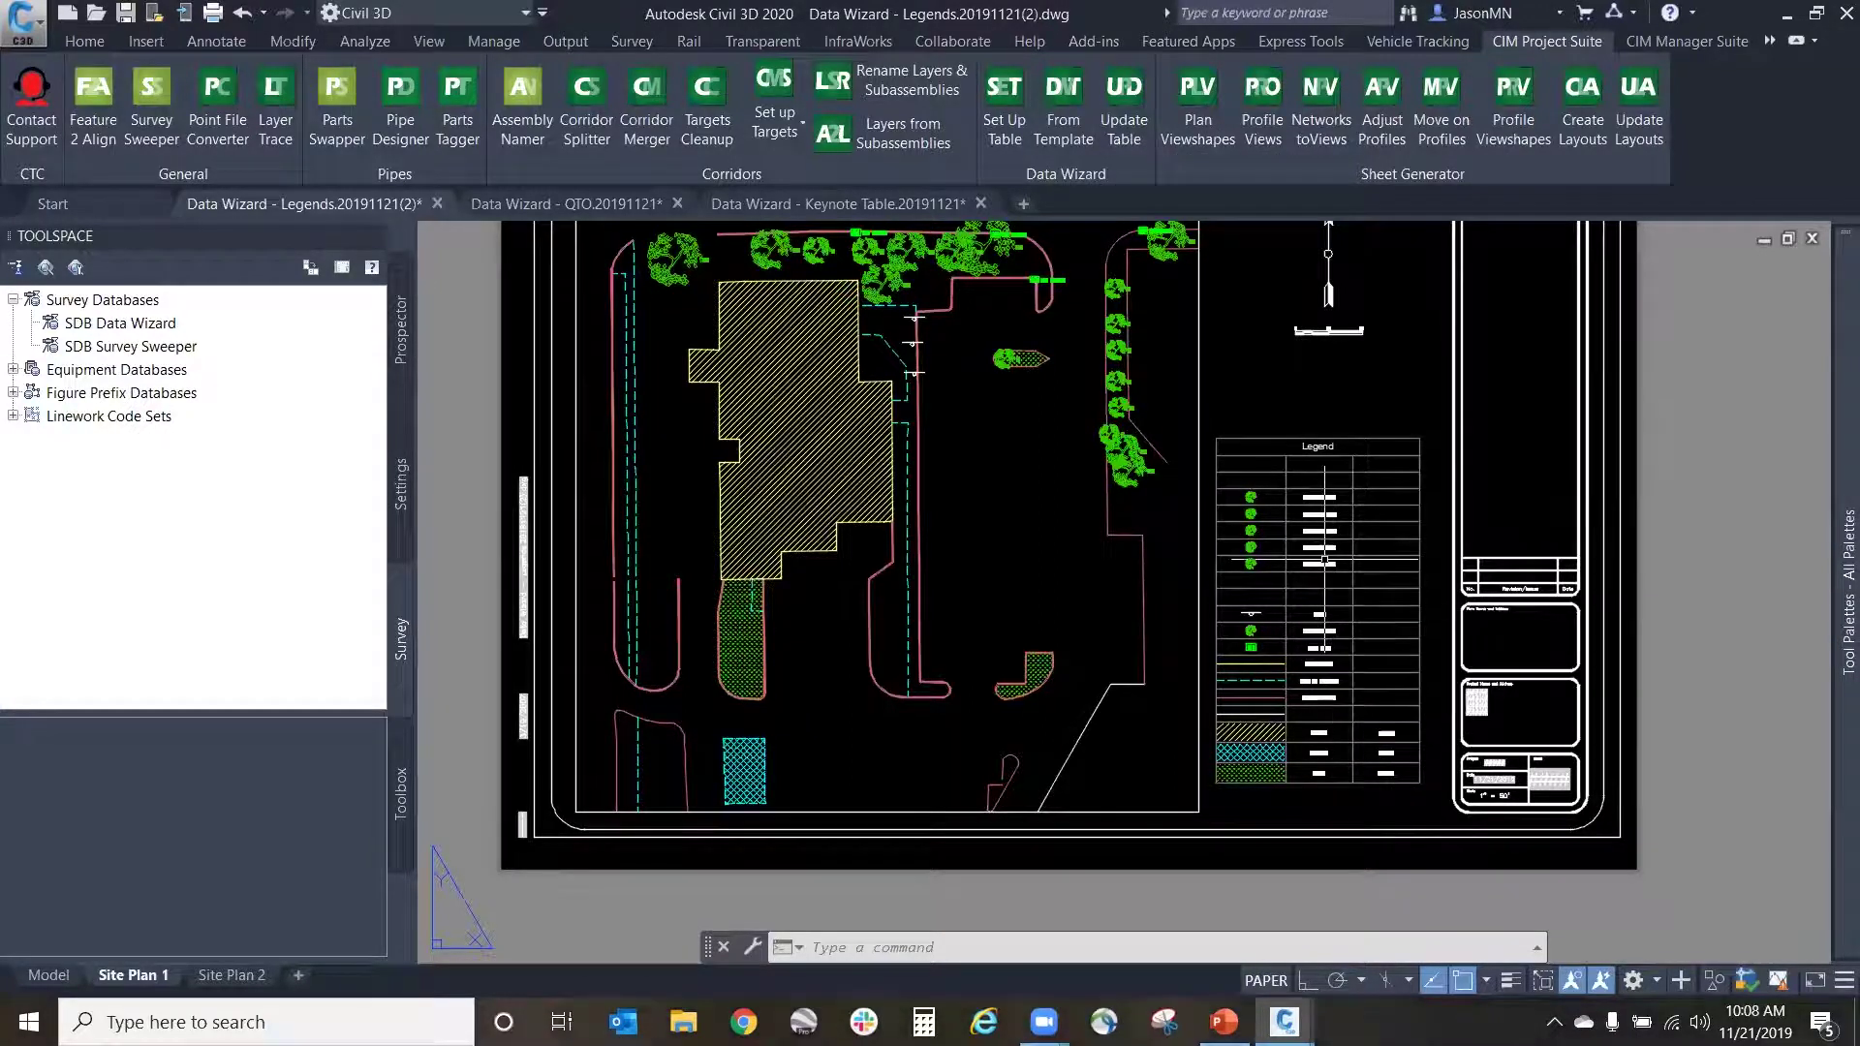
pyautogui.moveTo(1286, 621)
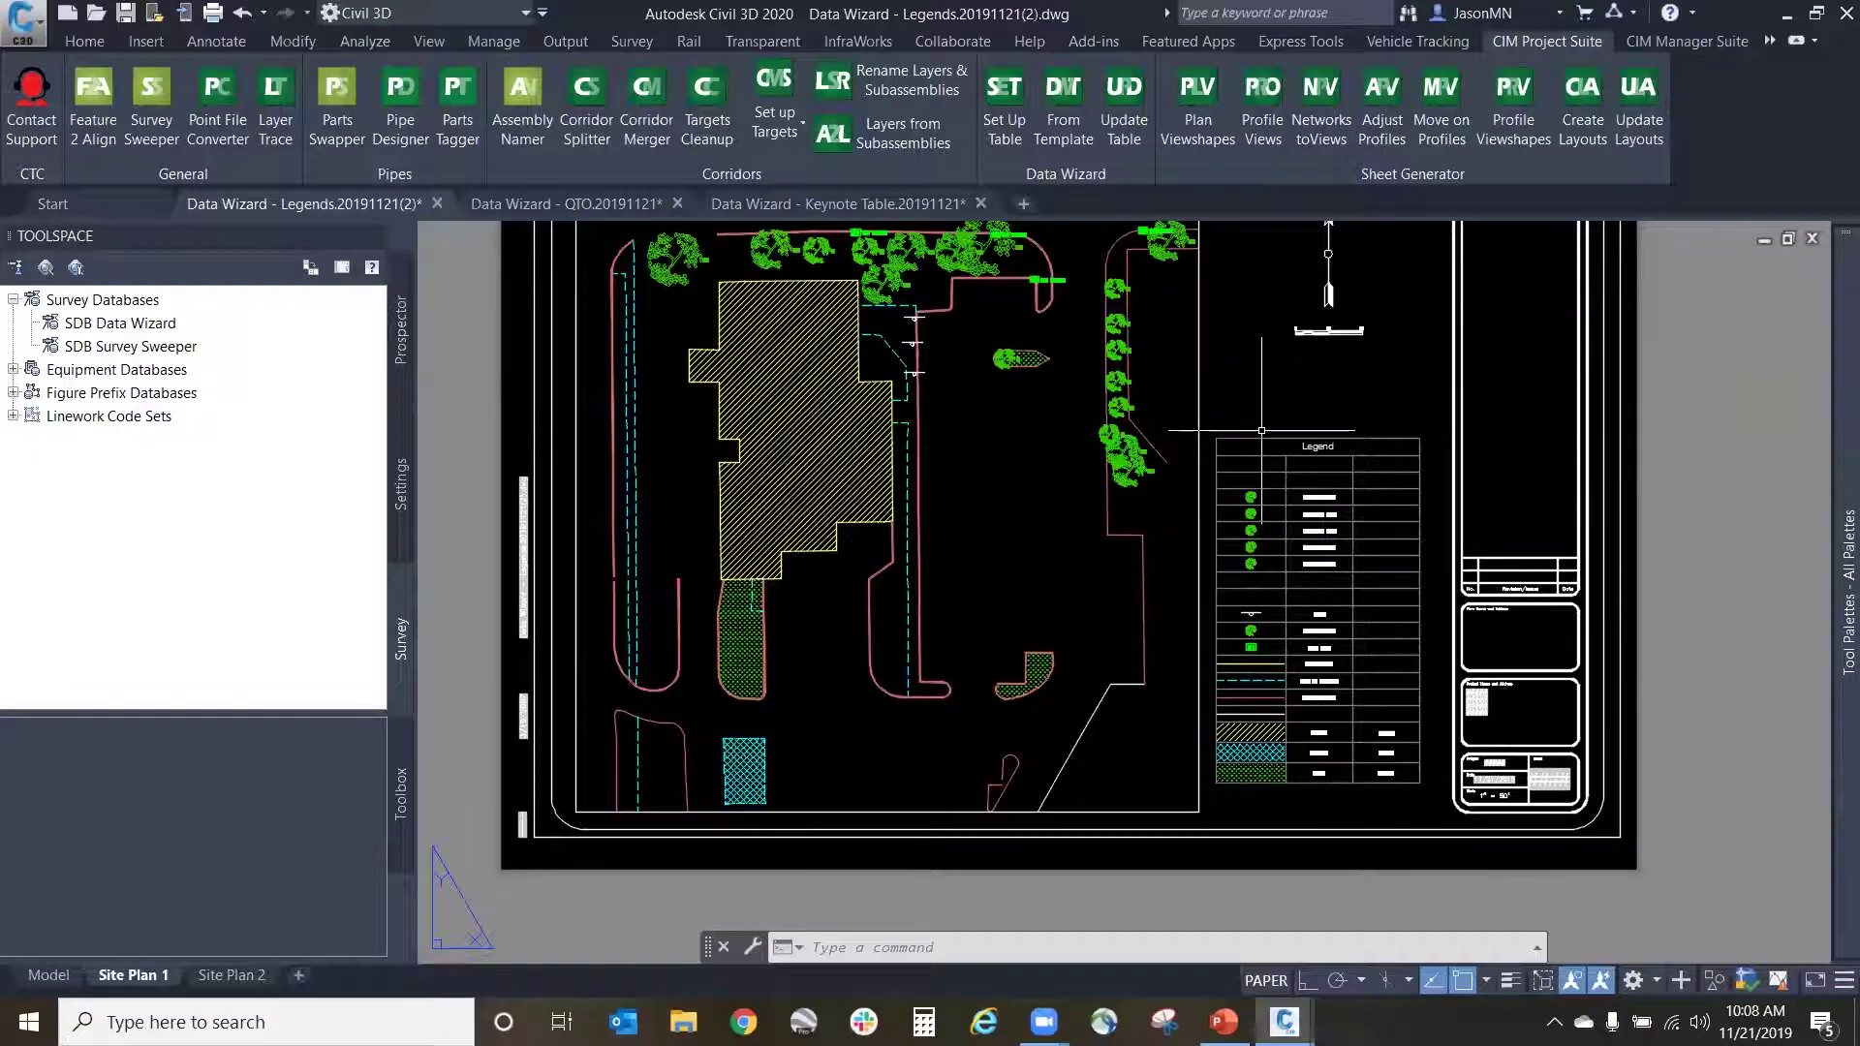
# Step: Switch to the QTO drawing and run the Data Wizard on the current drawing, refreshing the item counts for the included object types
pyautogui.click(525, 204)
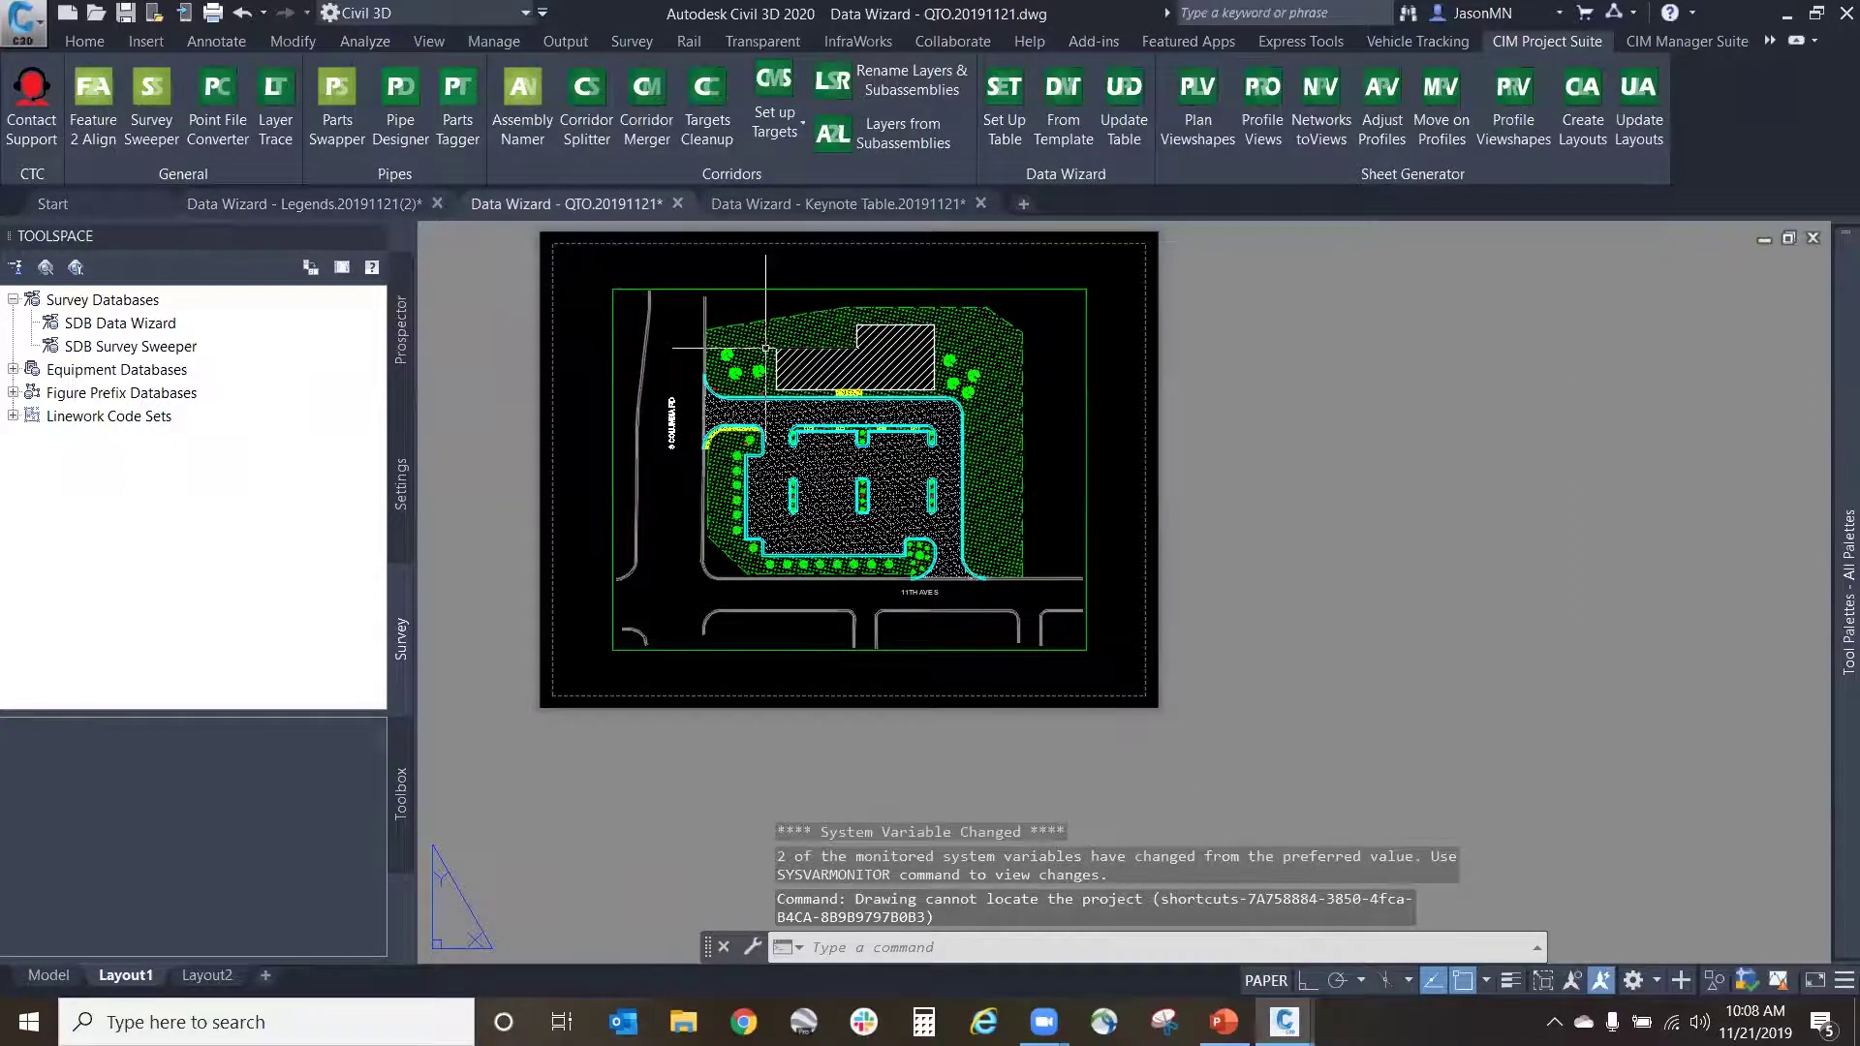
pyautogui.scroll(4, 755, 417)
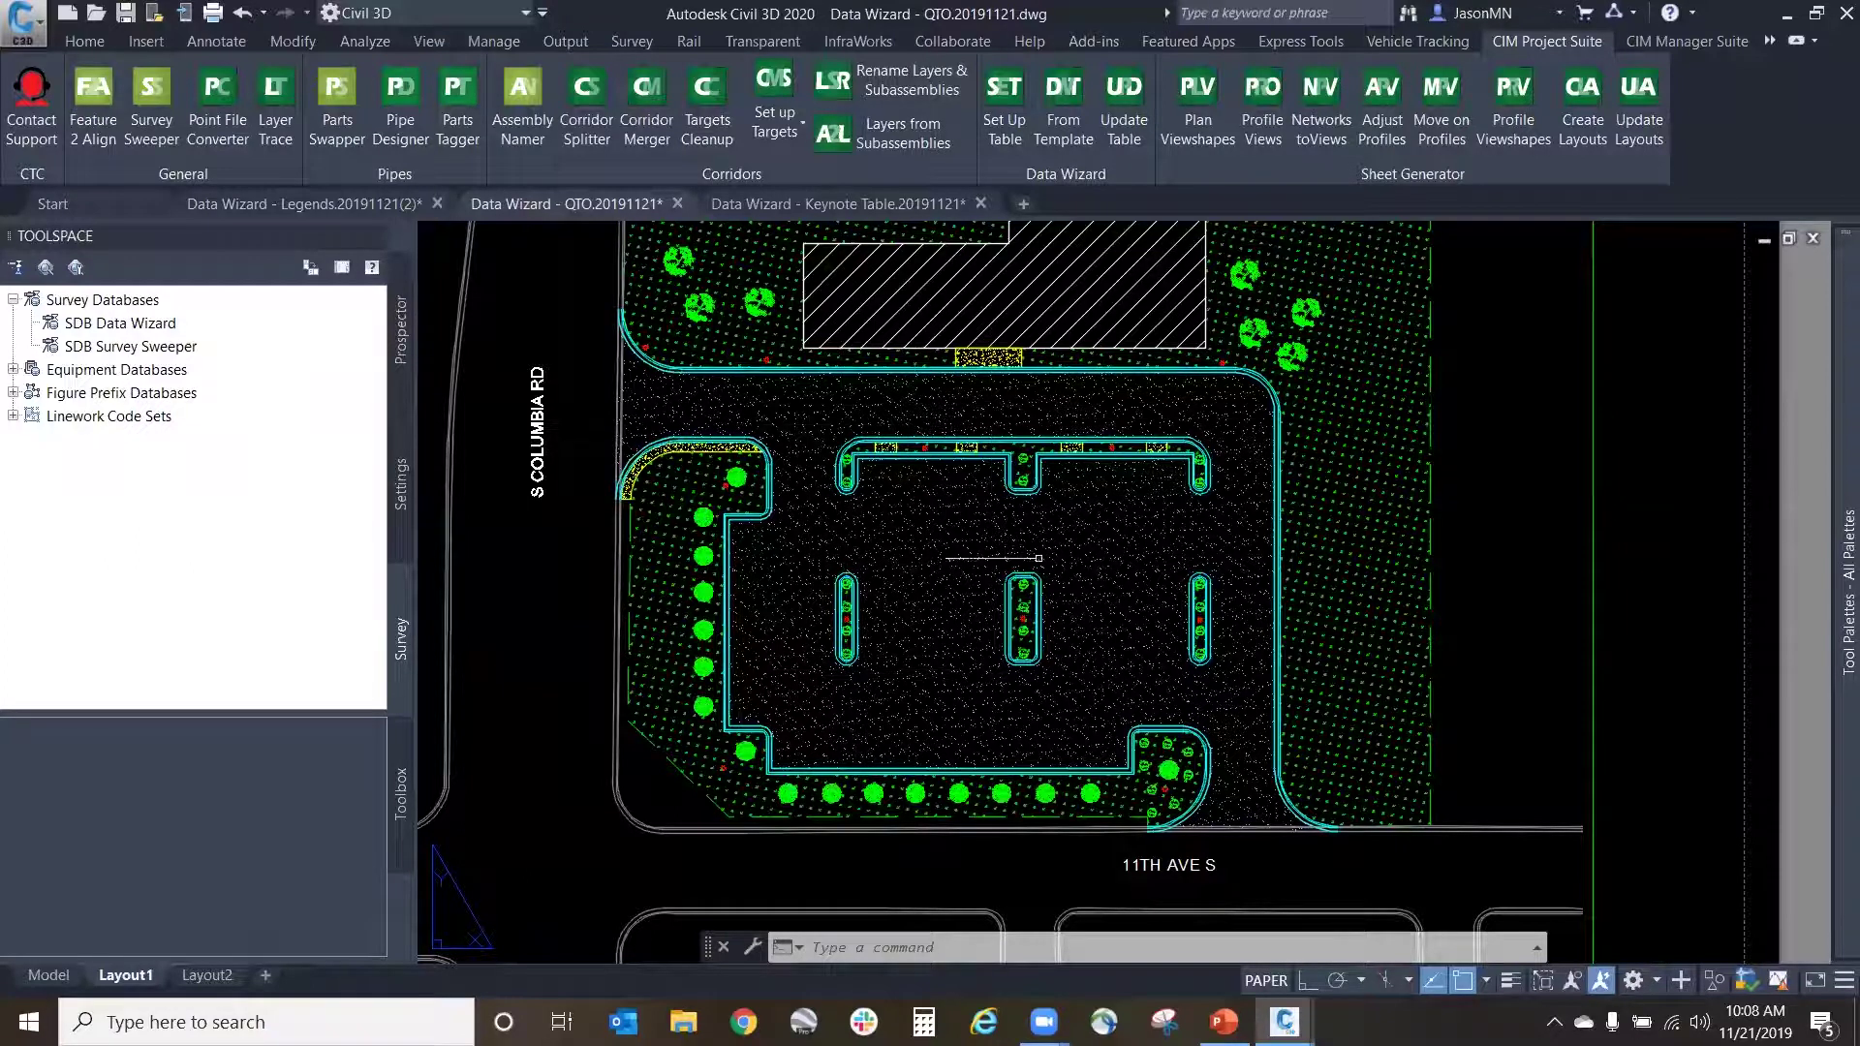
pyautogui.scroll(-2, 870, 638)
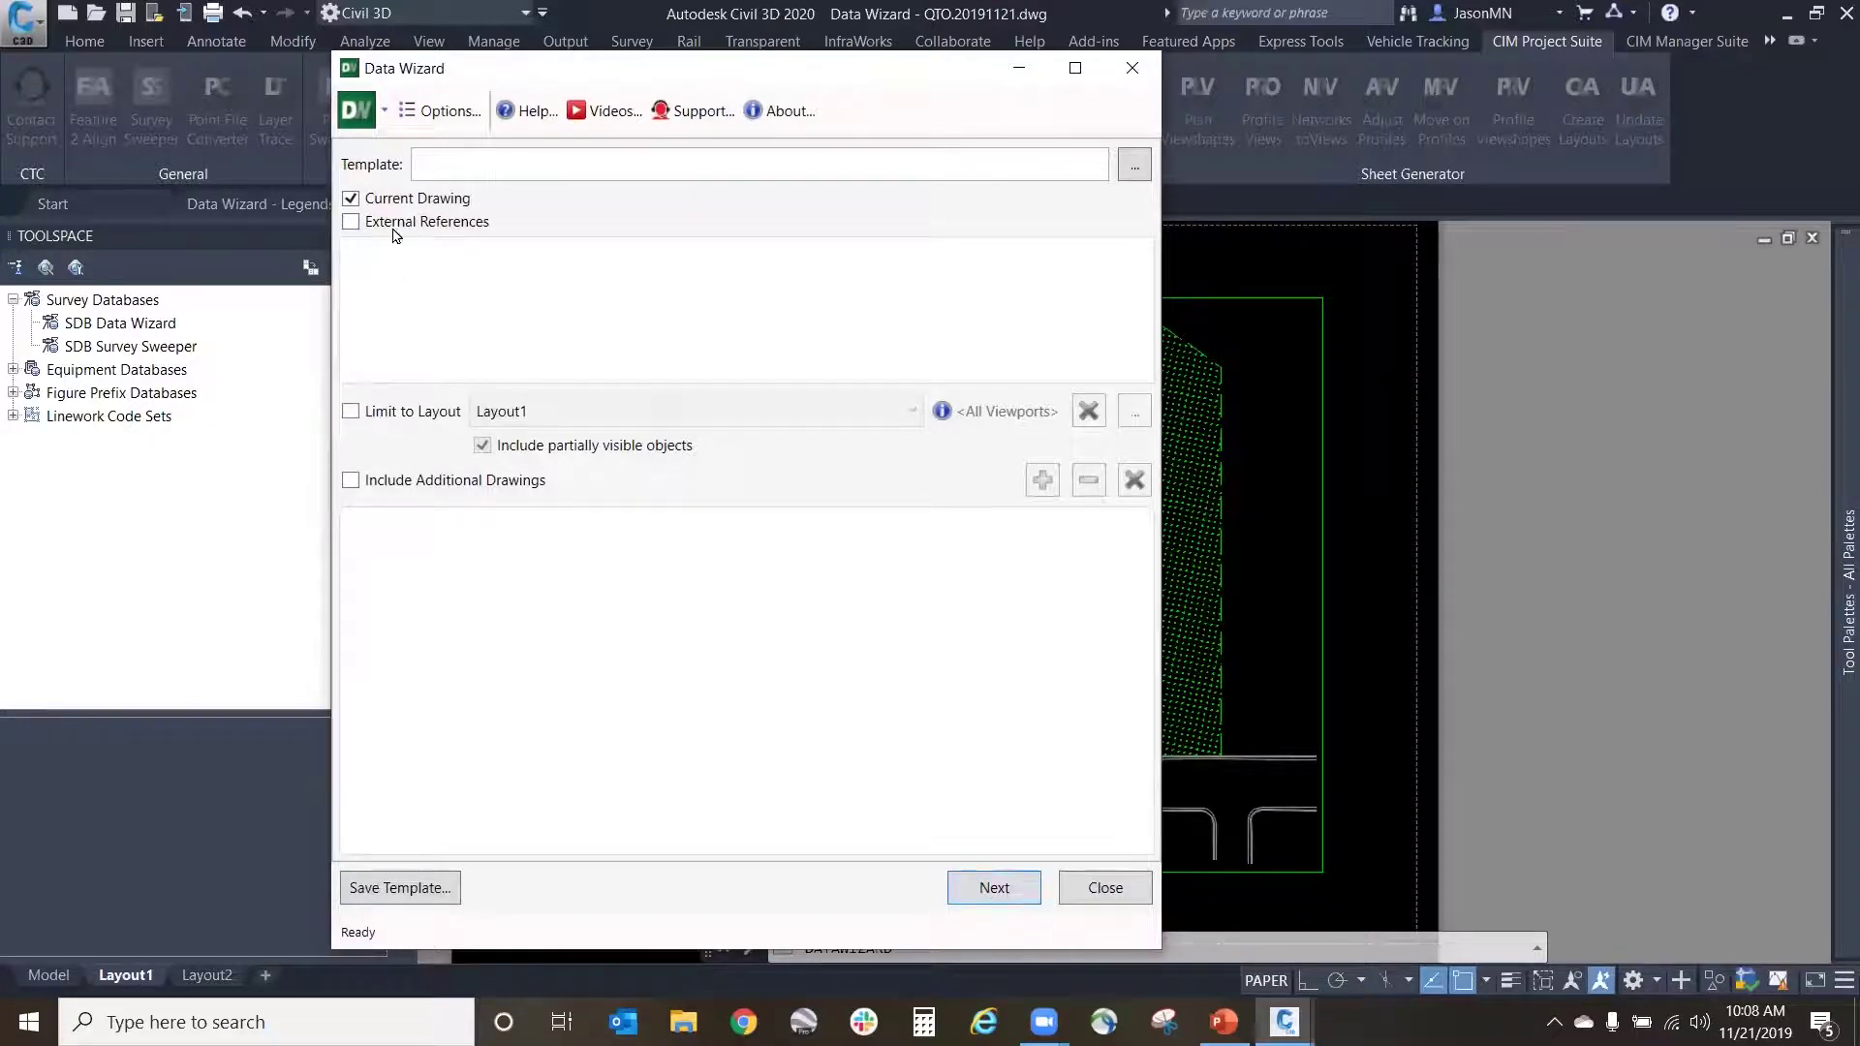
pyautogui.click(1017, 892)
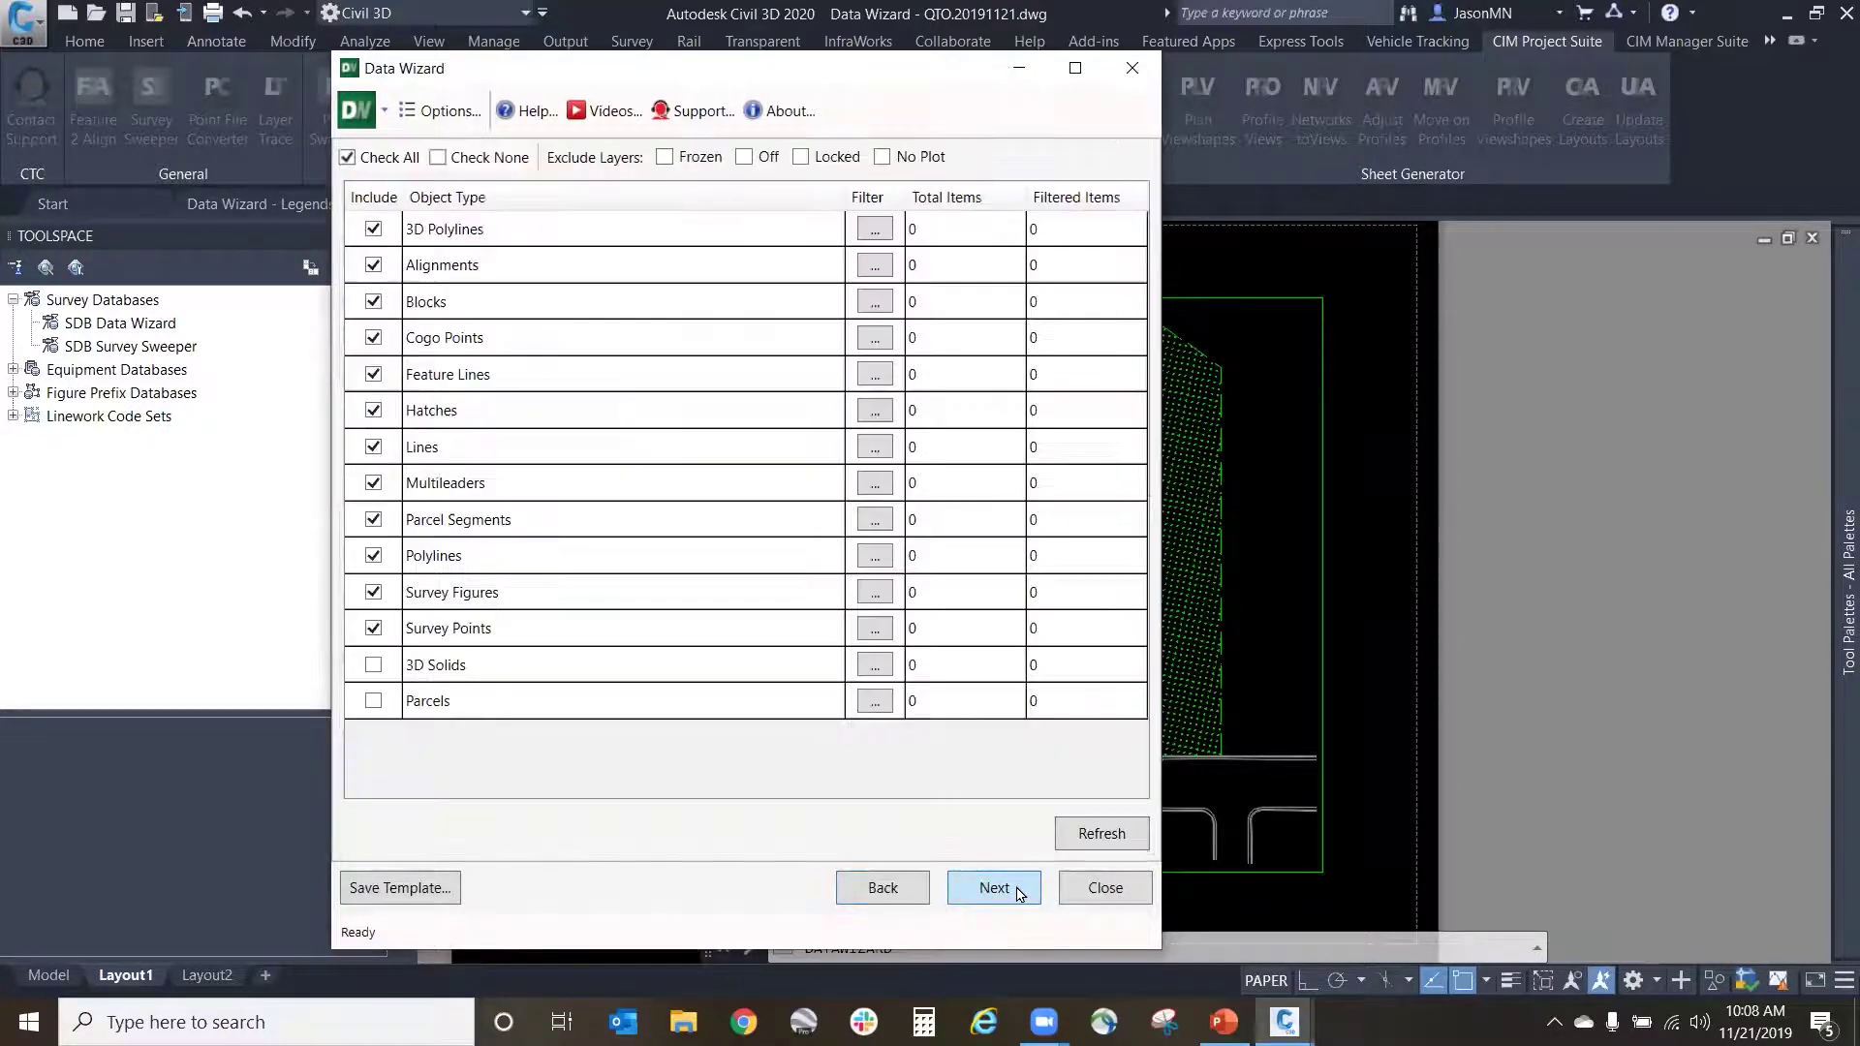
pyautogui.click(1117, 839)
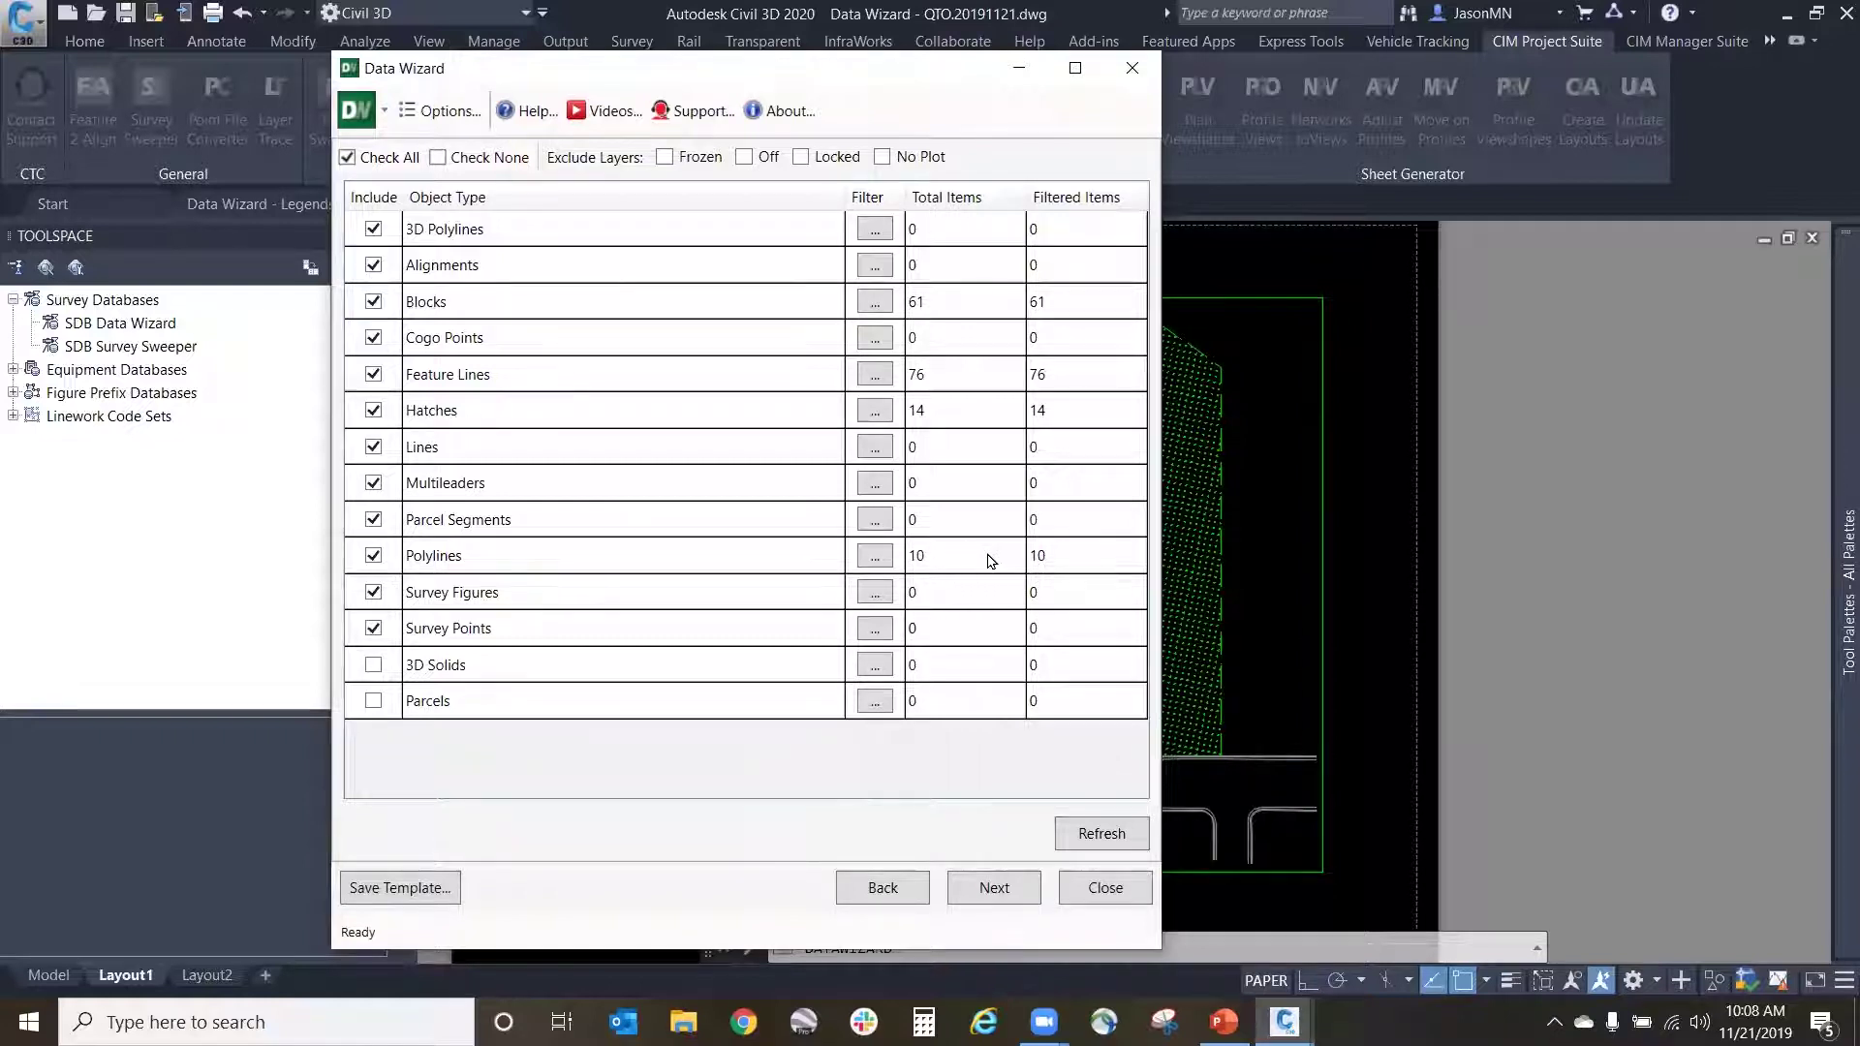
# Step: Proceed to the data to extract and review the entries grouped under Blocks and Feature Lines
pyautogui.click(992, 888)
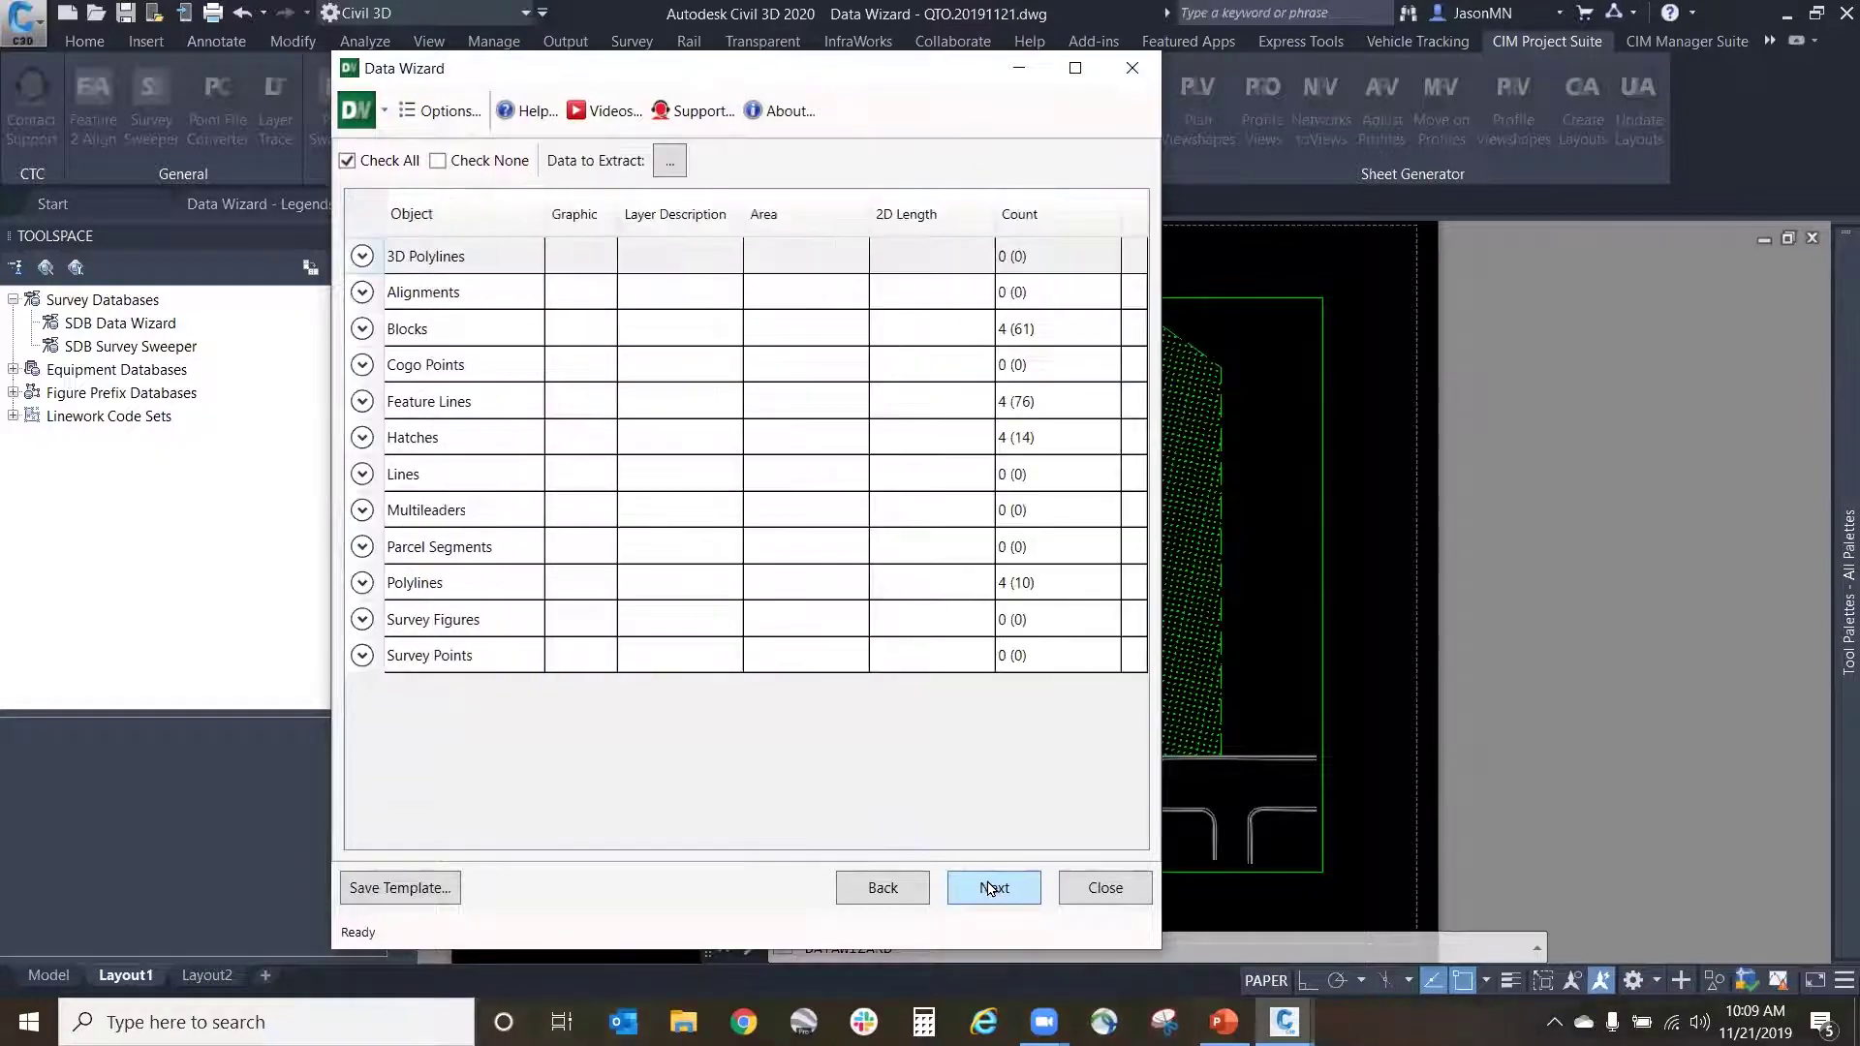
pyautogui.click(361, 330)
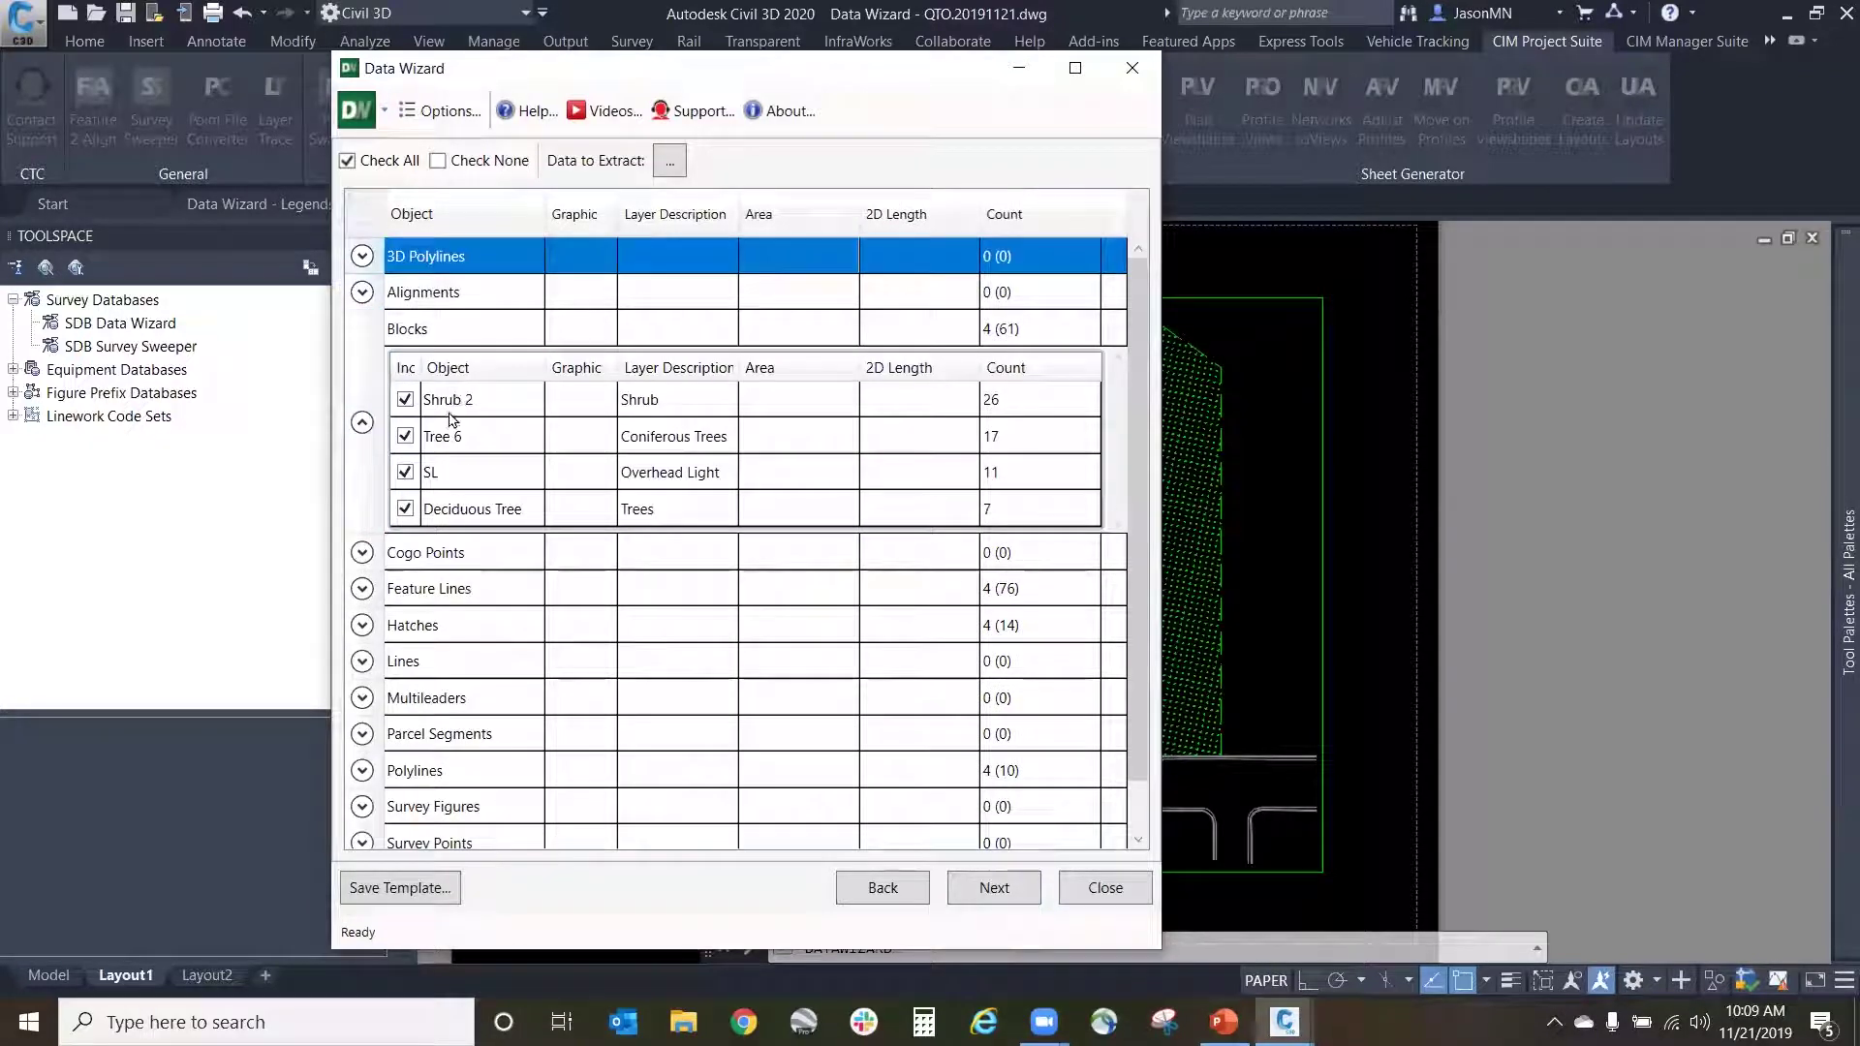
pyautogui.click(362, 423)
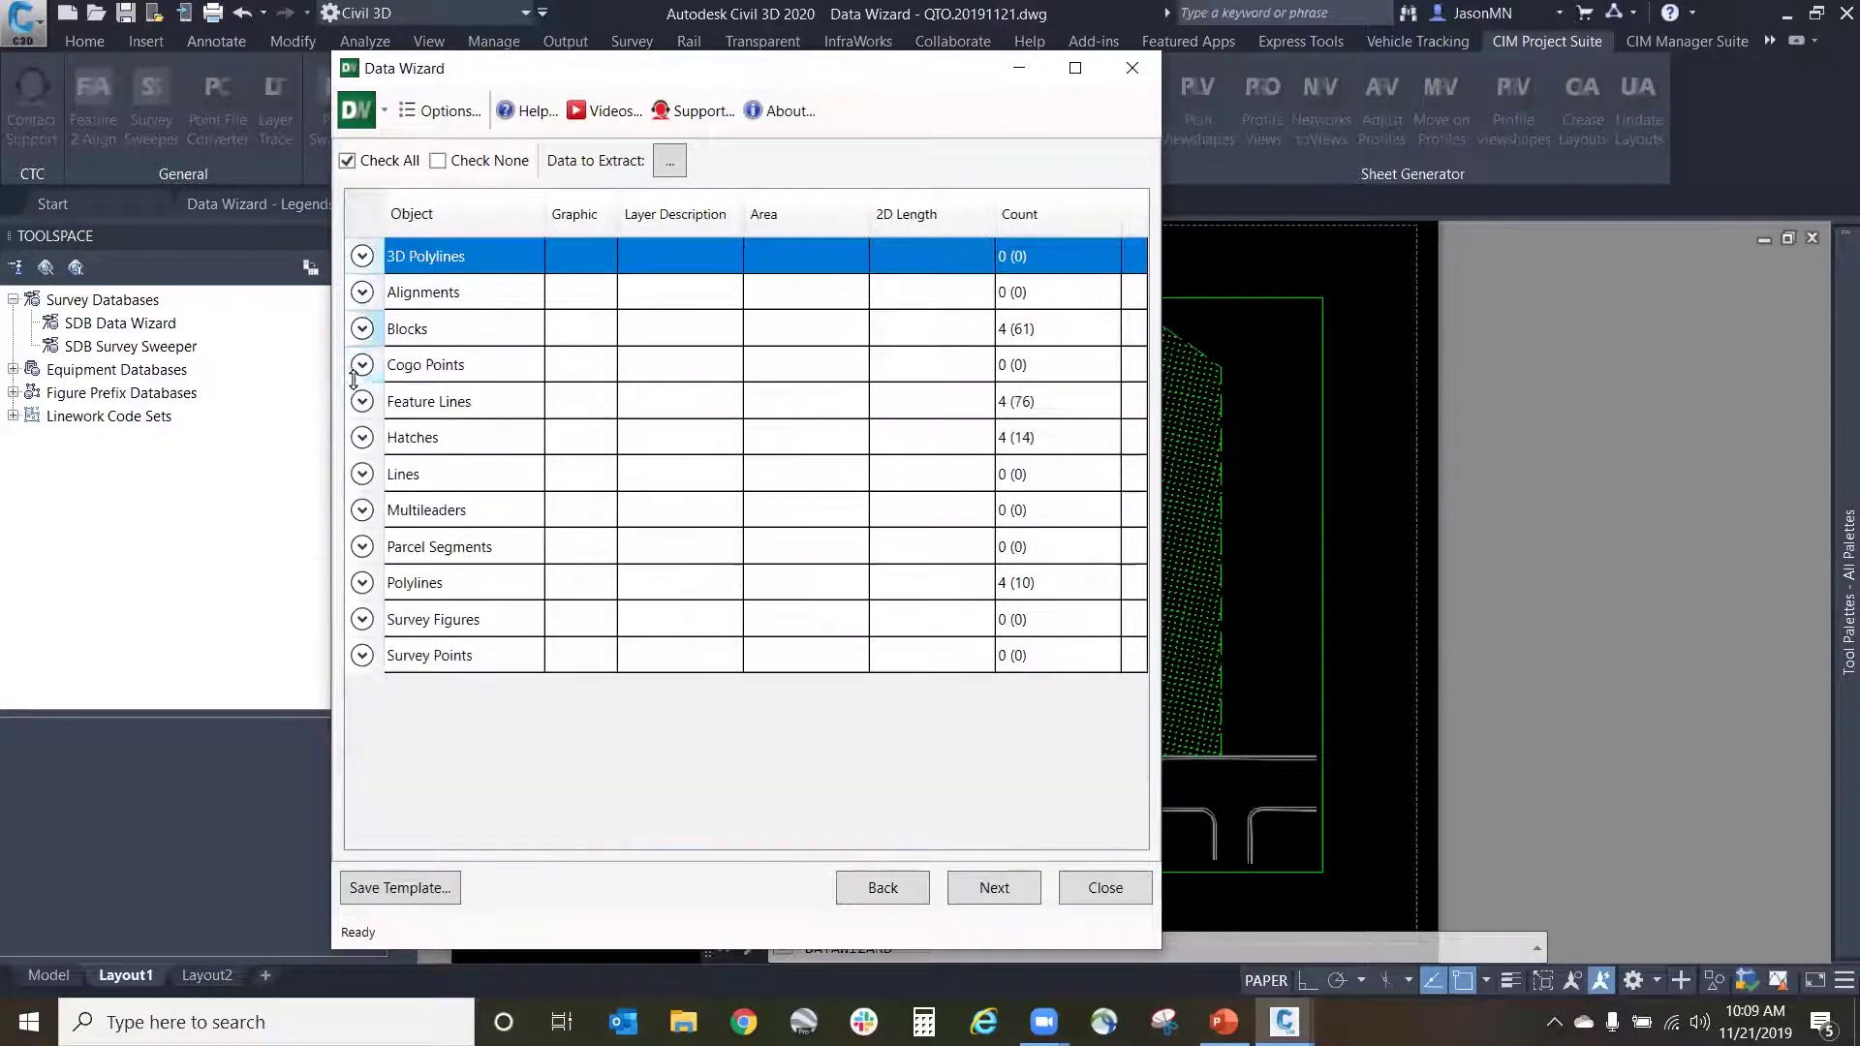
pyautogui.click(363, 403)
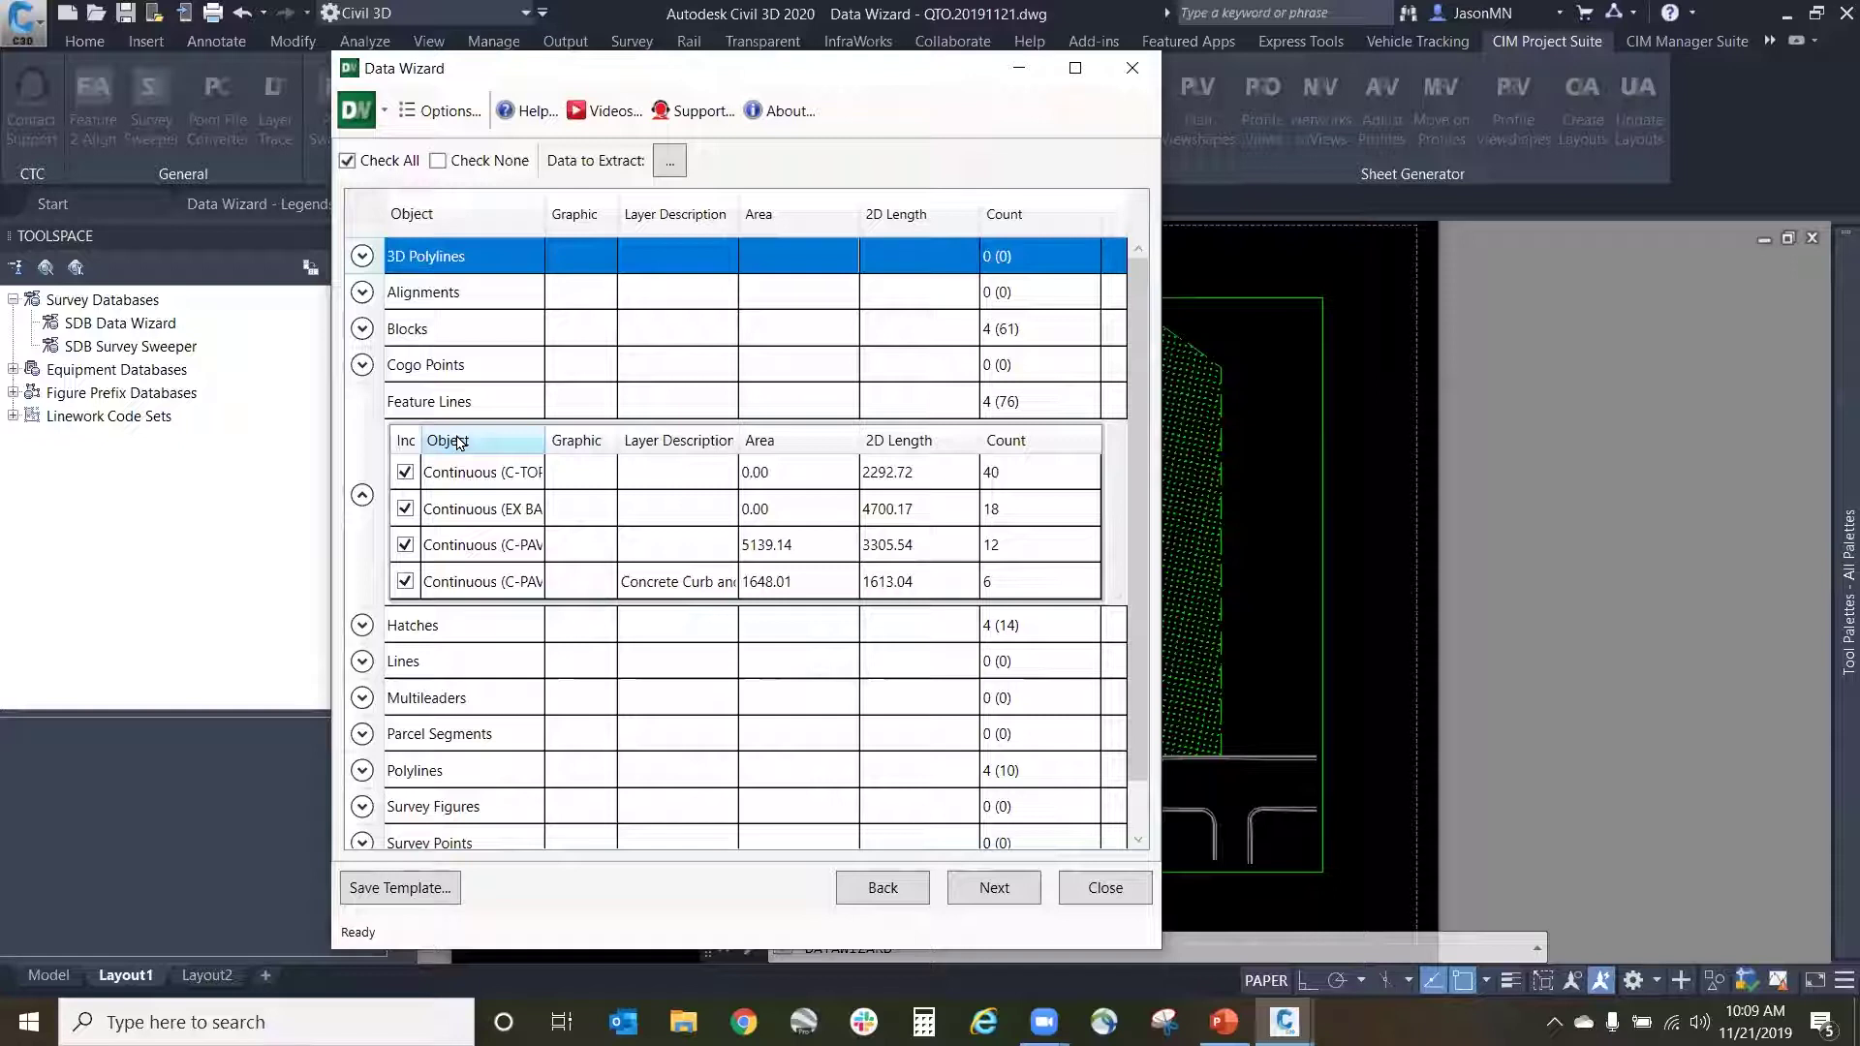
pyautogui.click(362, 495)
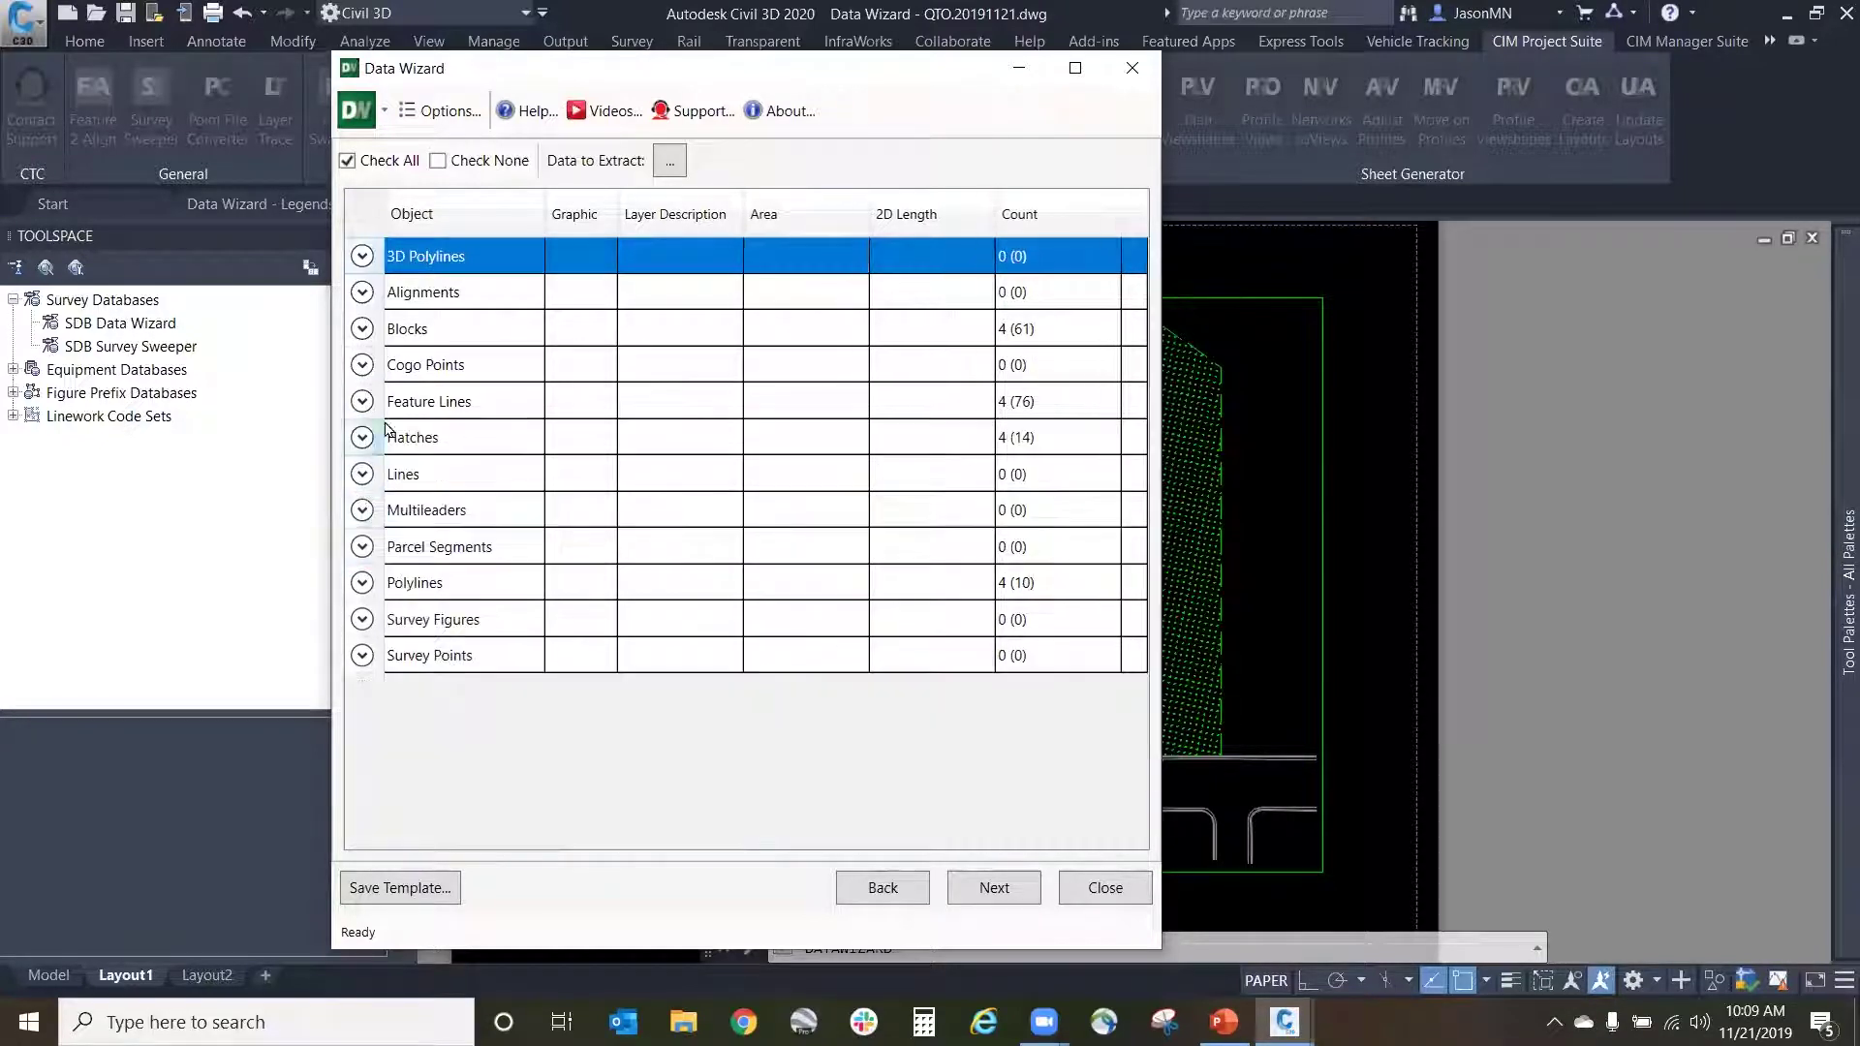
# Step: Output the quantities to Site QTO.xlsx and to an AutoCAD table in the QTO Table style, placed in the empty area beside the Layout1 sheet
pyautogui.click(980, 899)
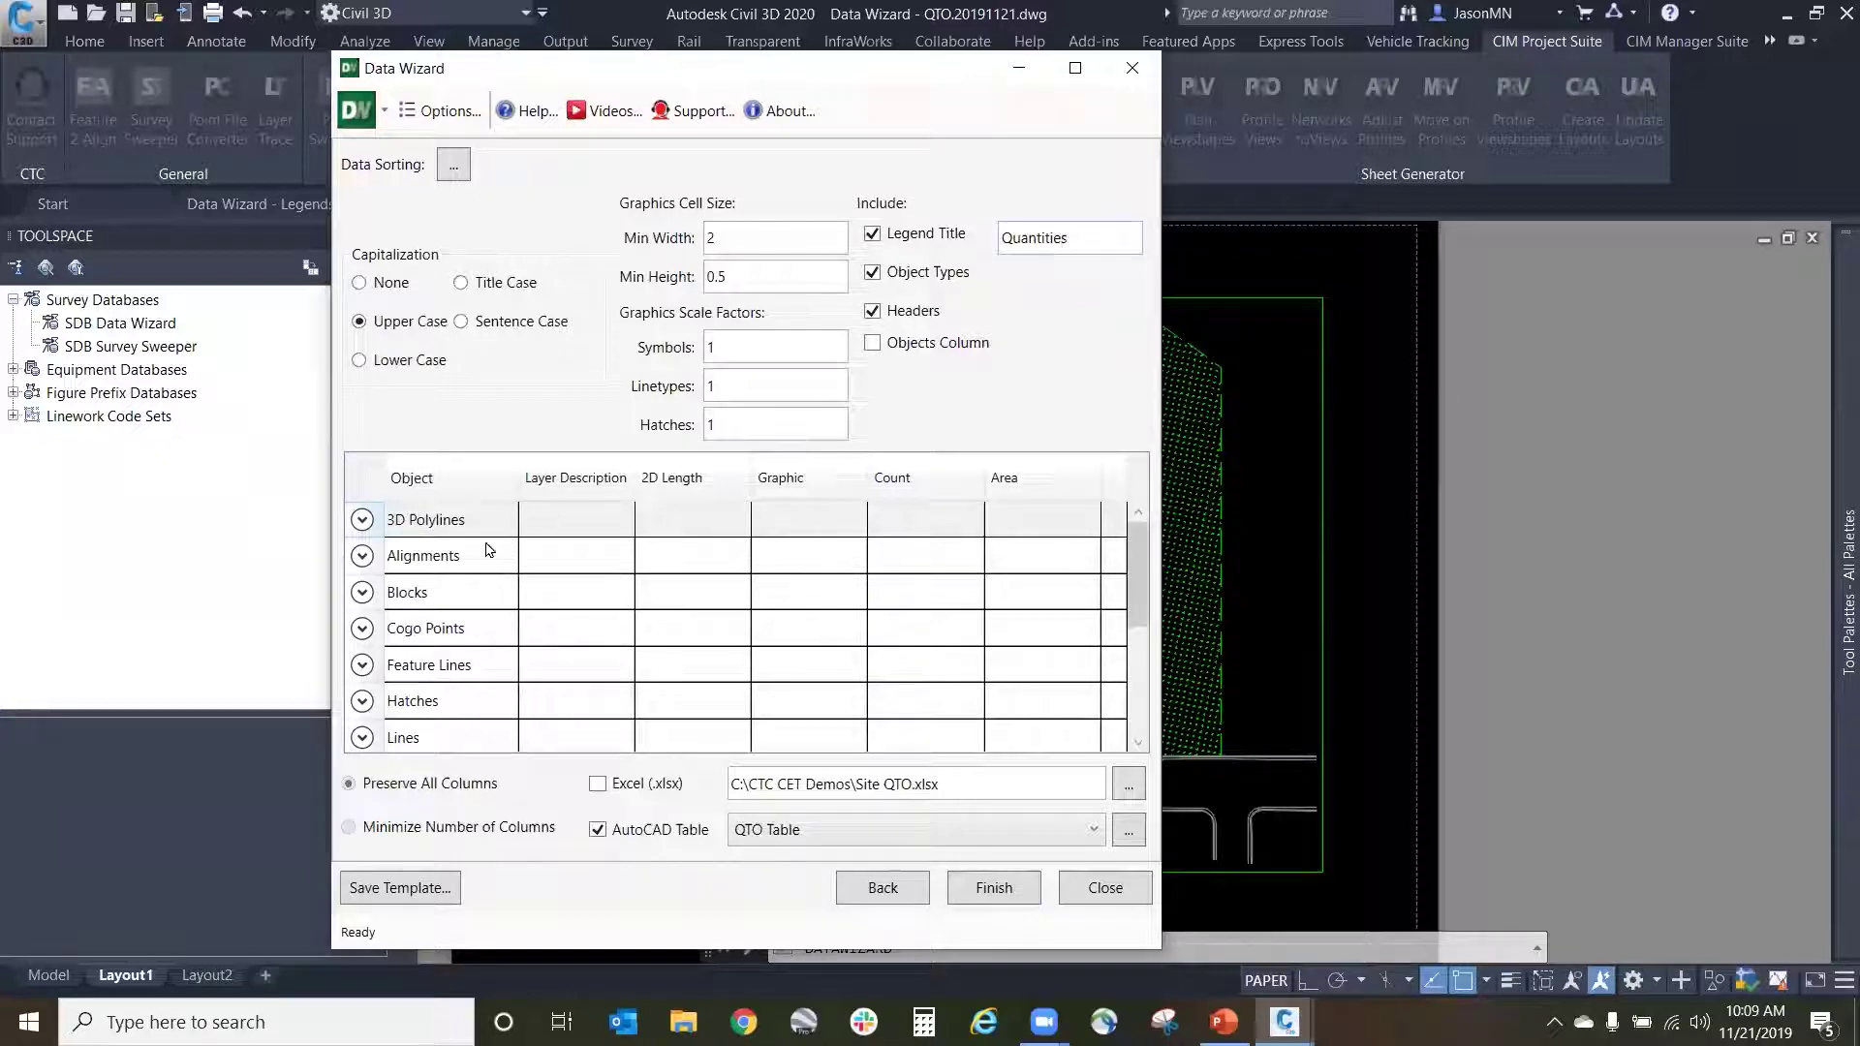
pyautogui.click(598, 785)
pyautogui.click(957, 897)
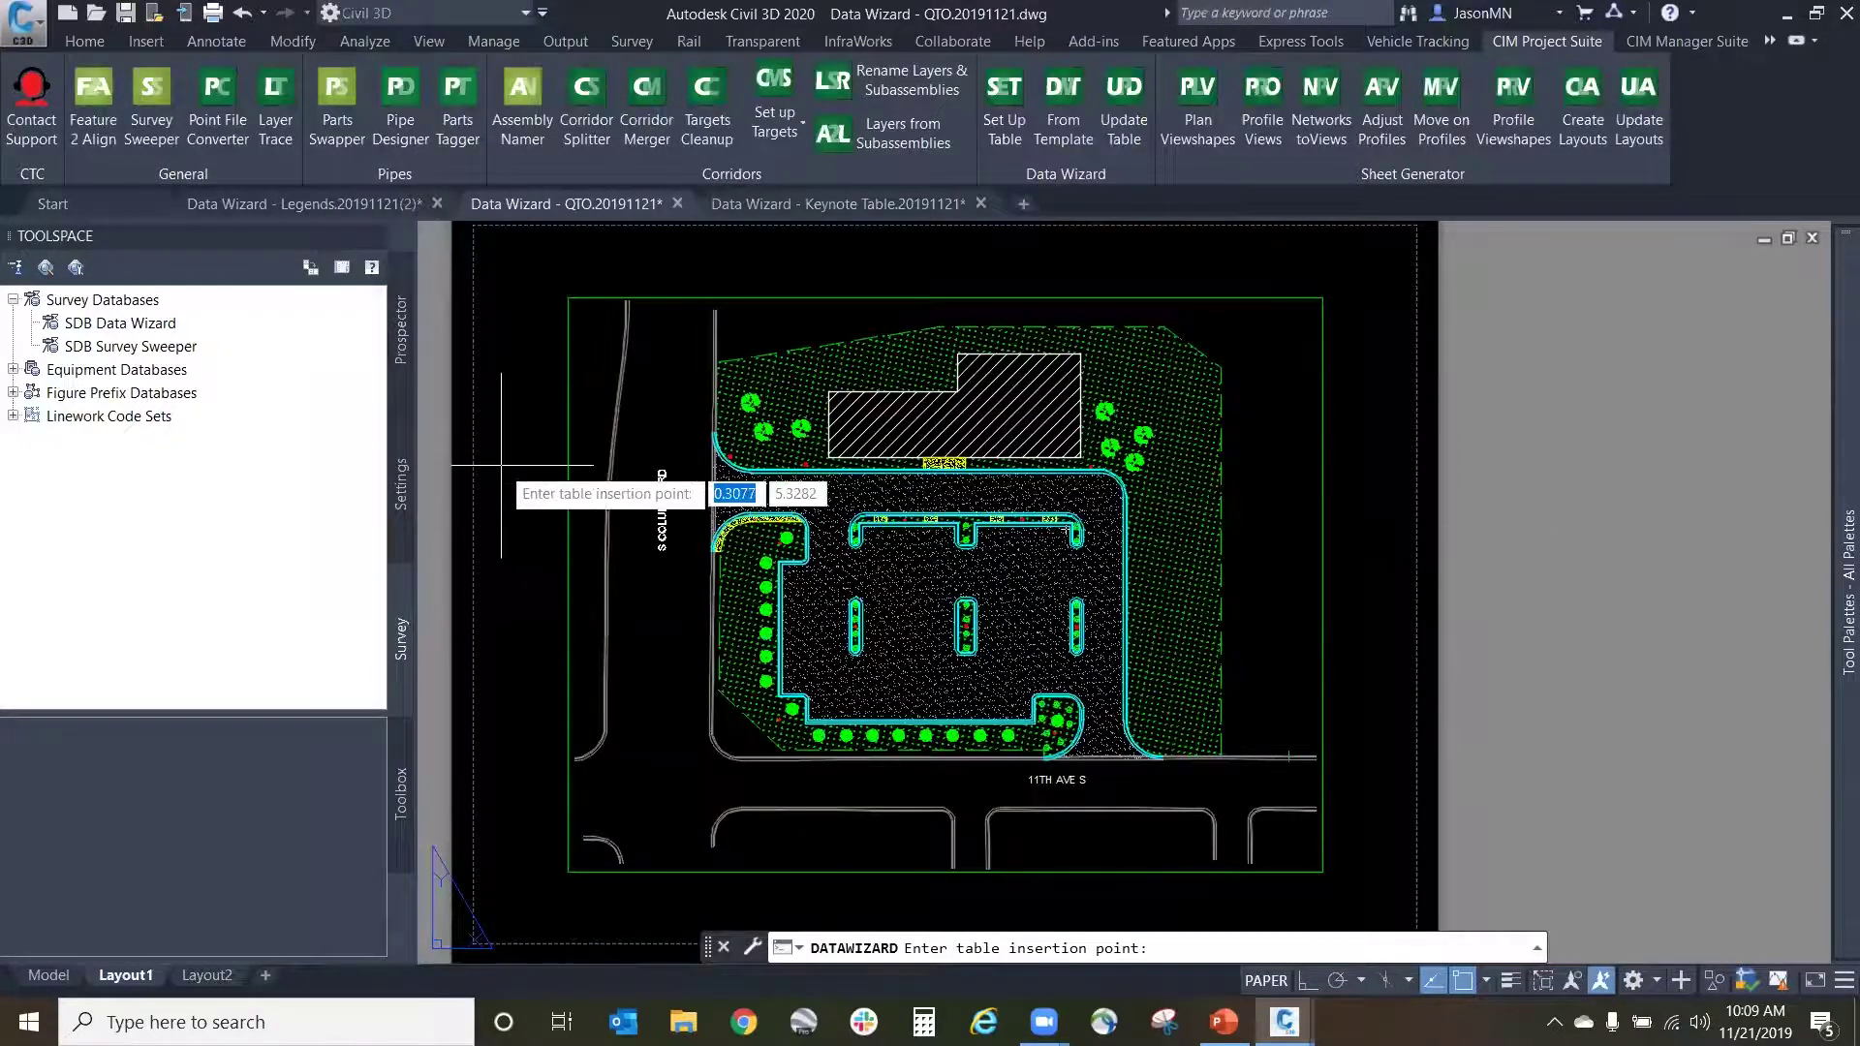
pyautogui.scroll(-2, 501, 465)
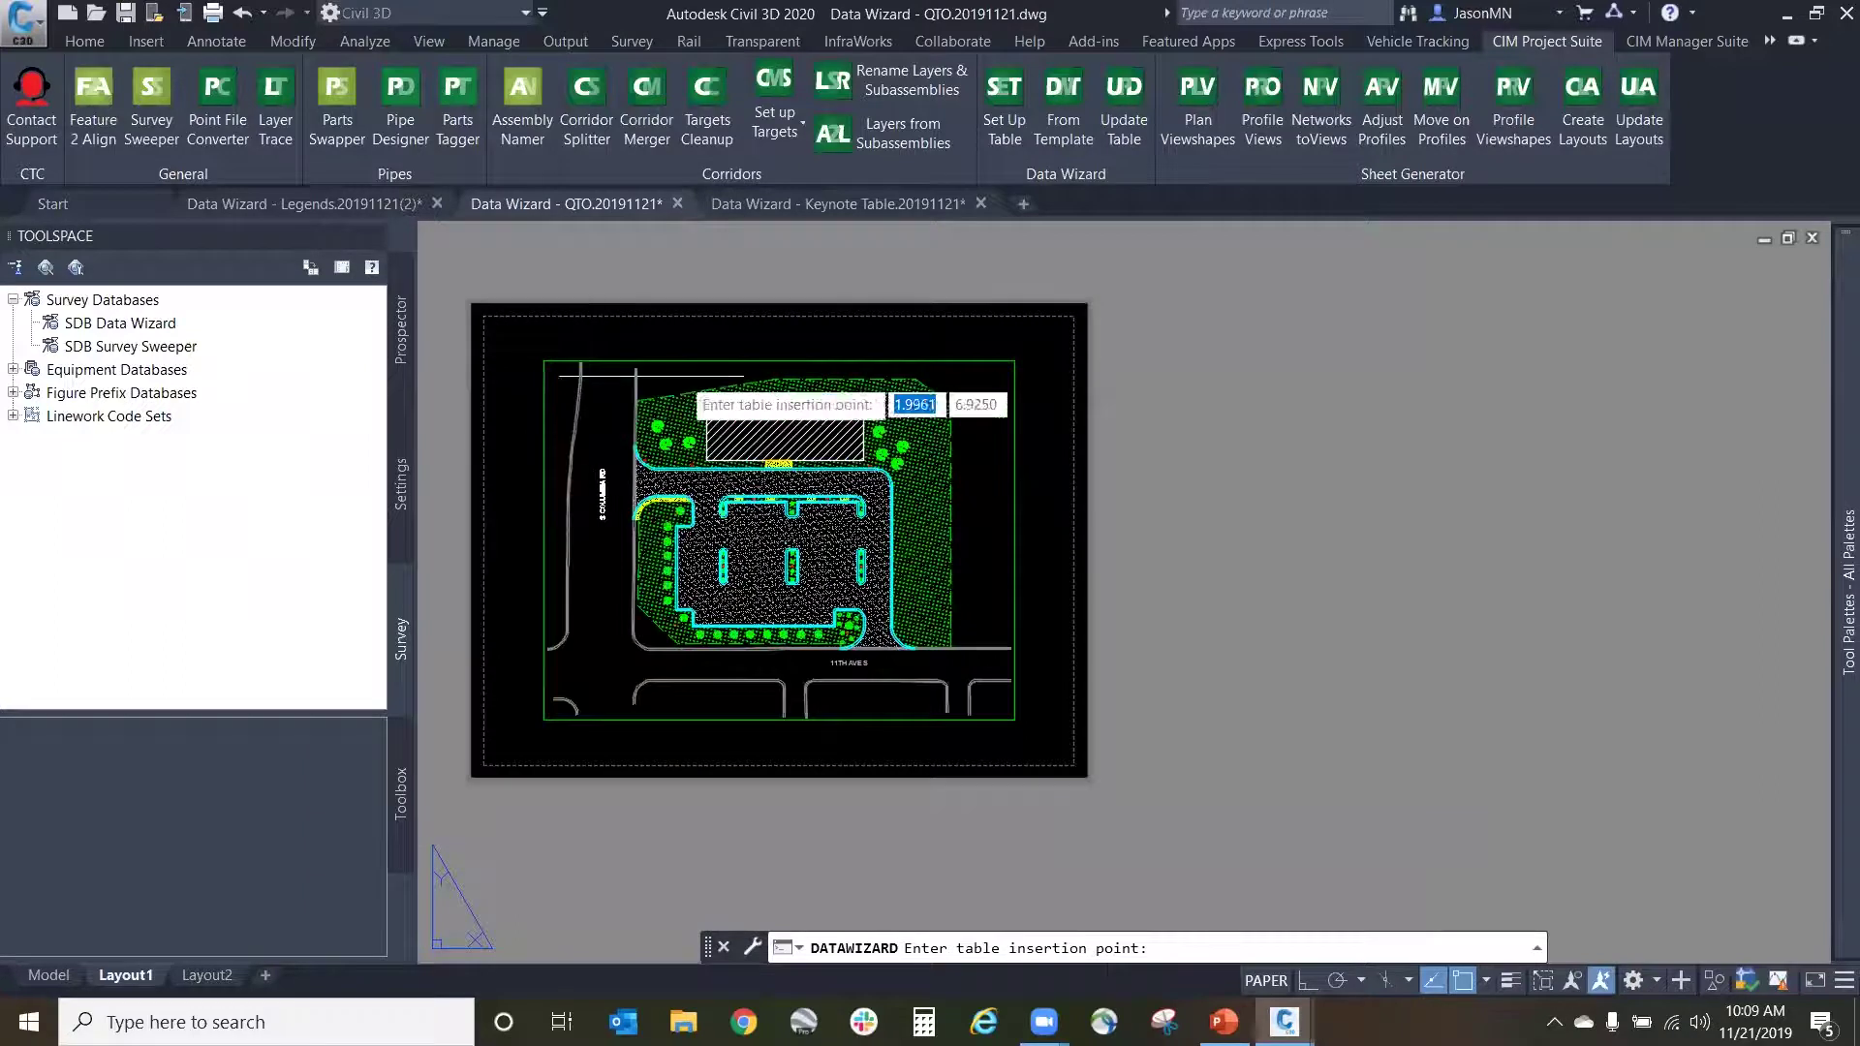
pyautogui.click(1118, 453)
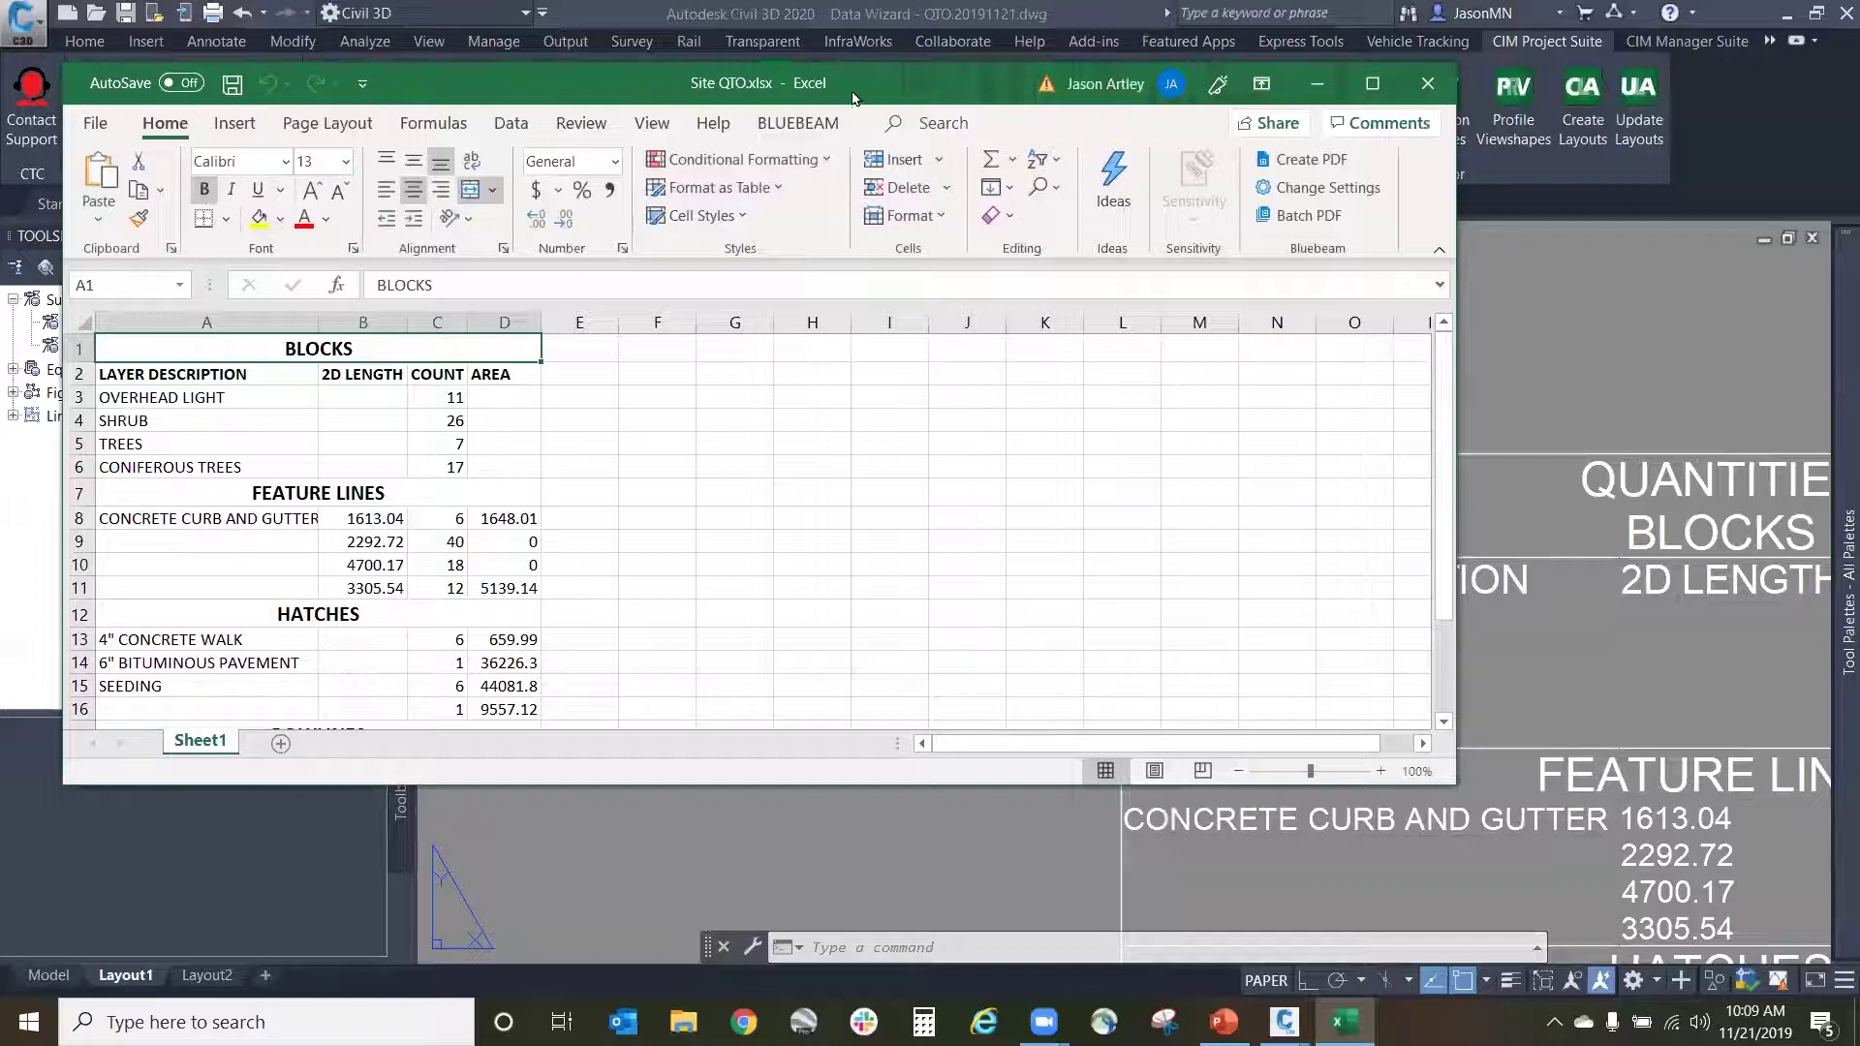
# Step: Review the block, feature line, hatch and polyline quantities in the exported Site QTO.xlsx workbook and minimize it
pyautogui.moveTo(850, 92); pyautogui.dragTo(1039, 83)
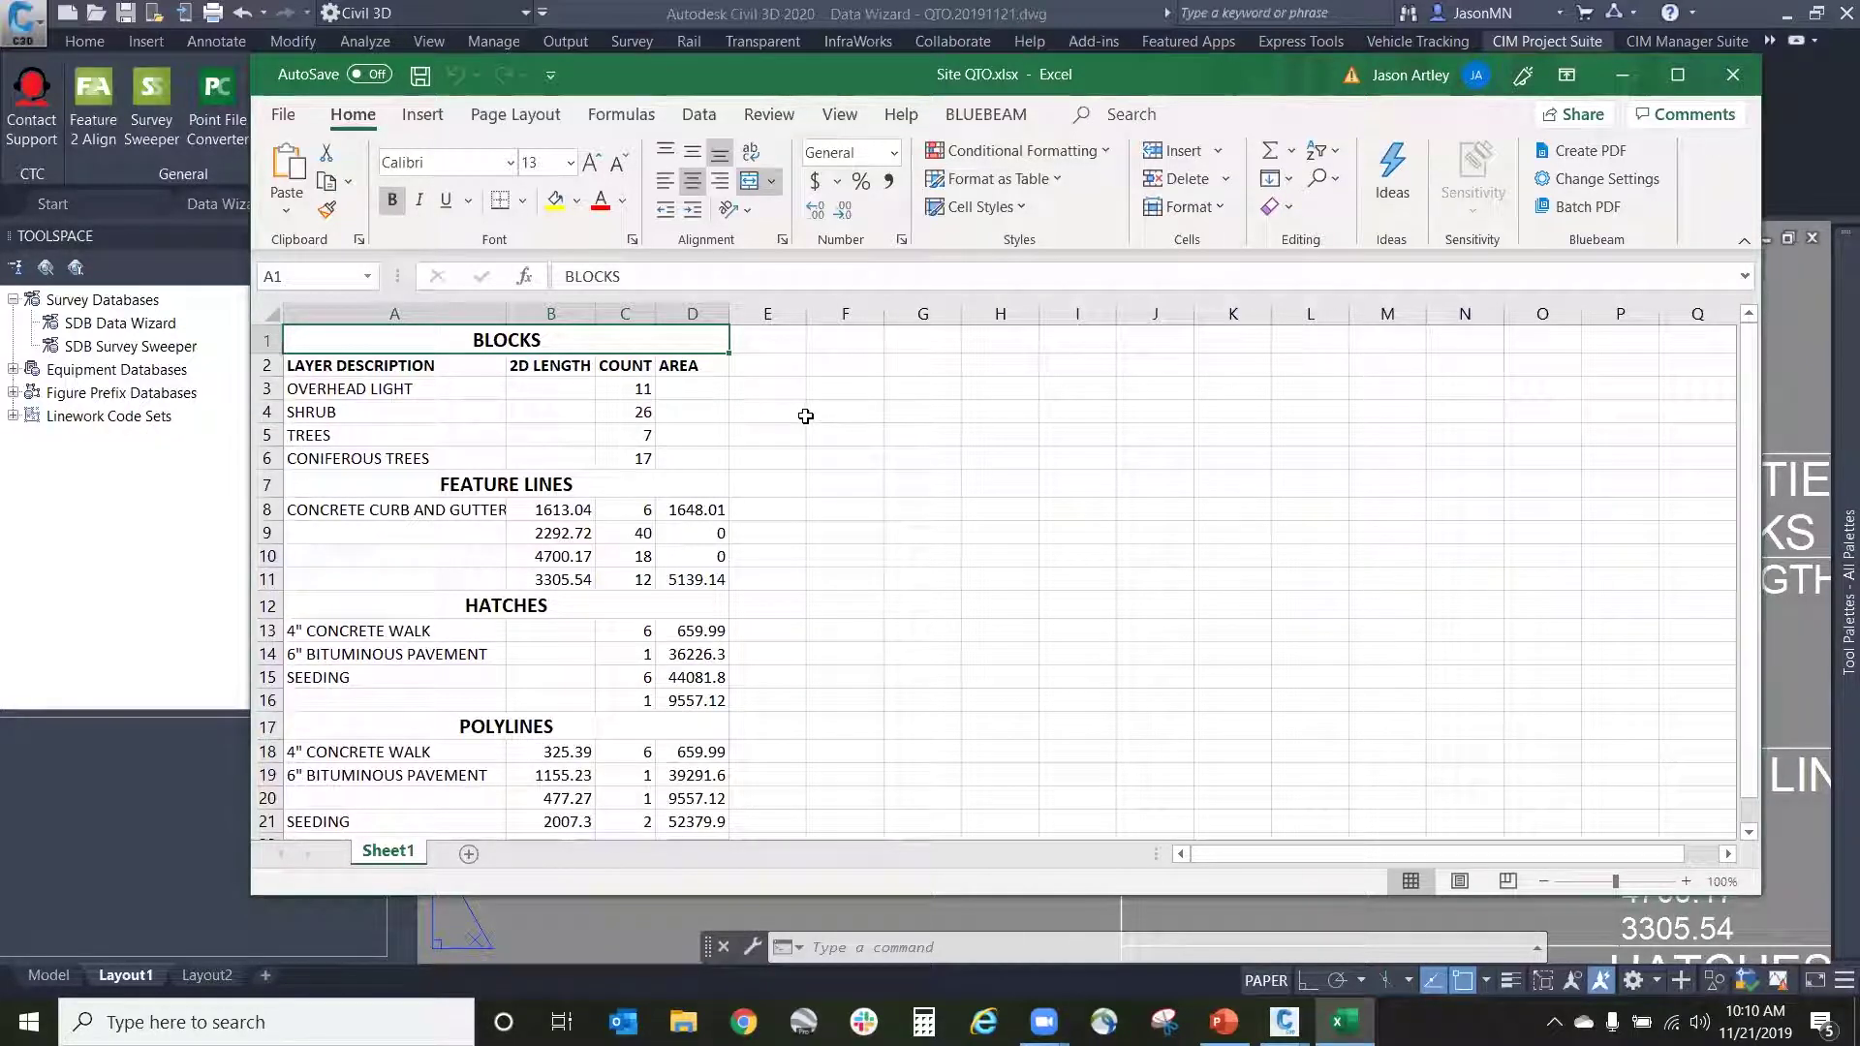
pyautogui.scroll(-1, 784, 415)
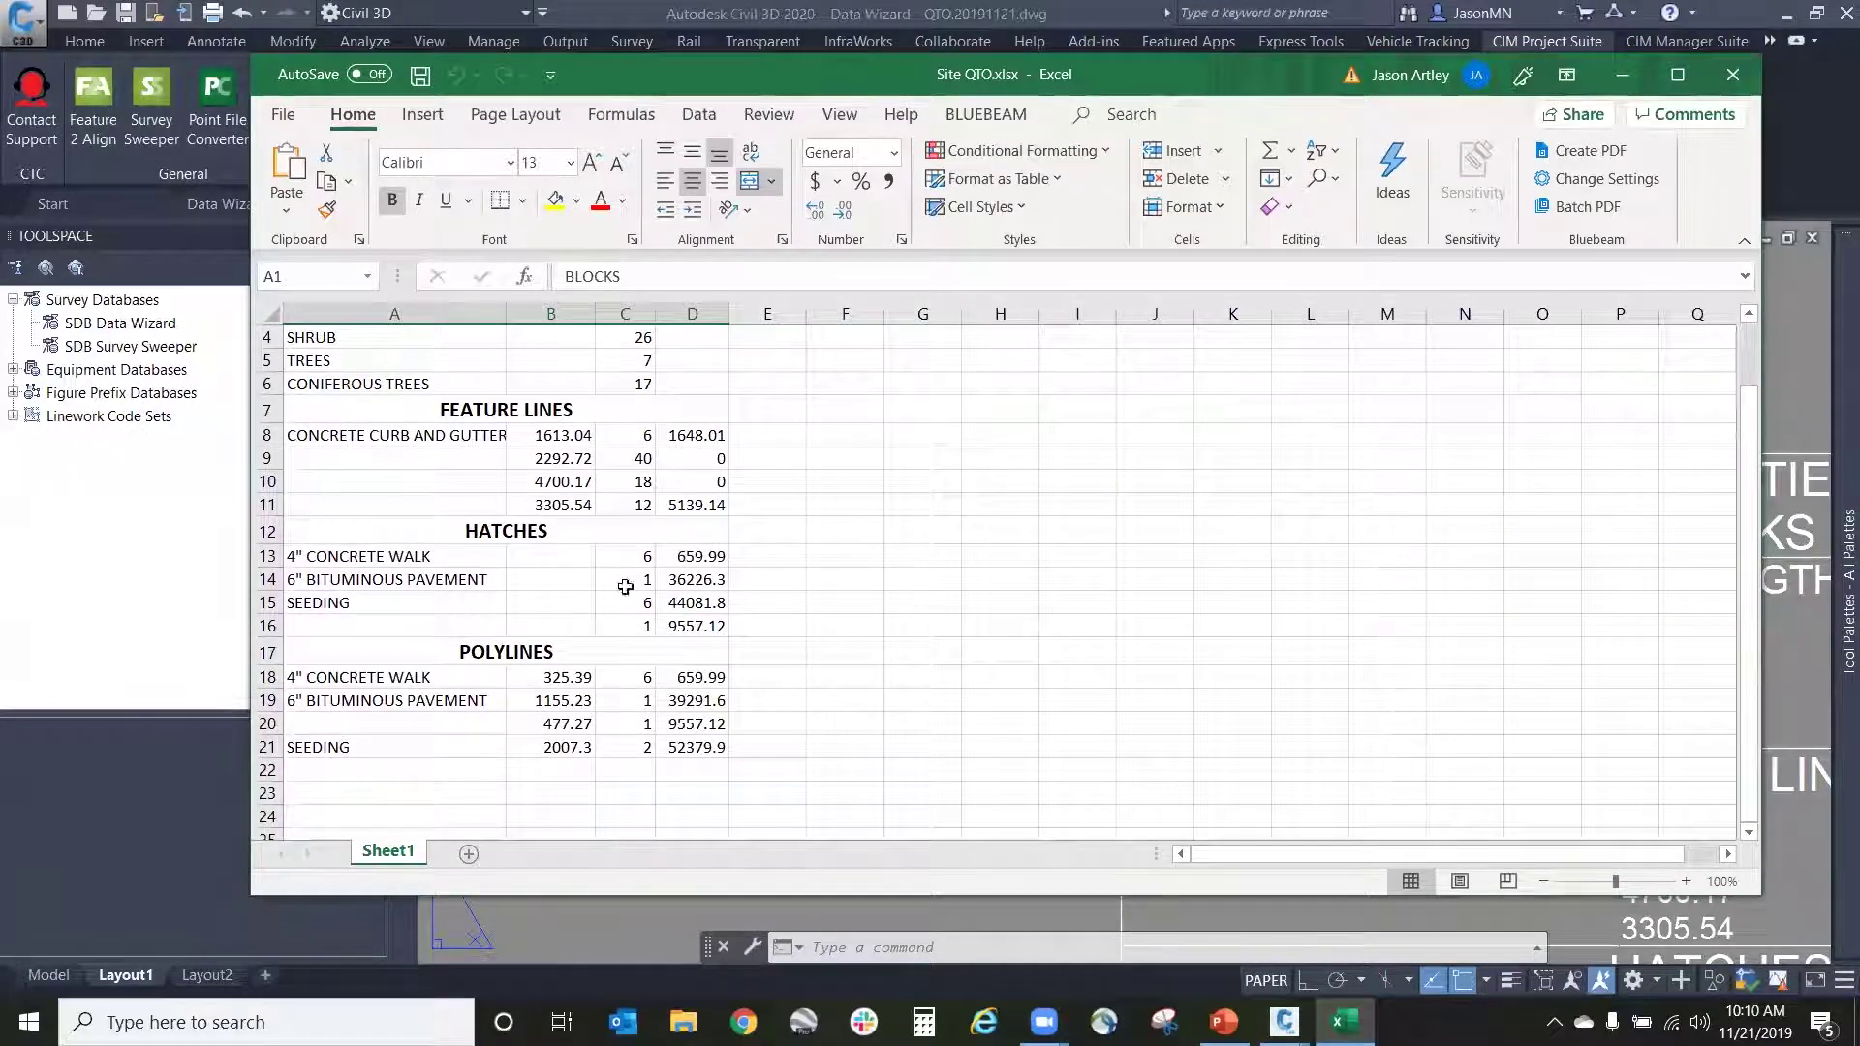
pyautogui.scroll(1, 672, 552)
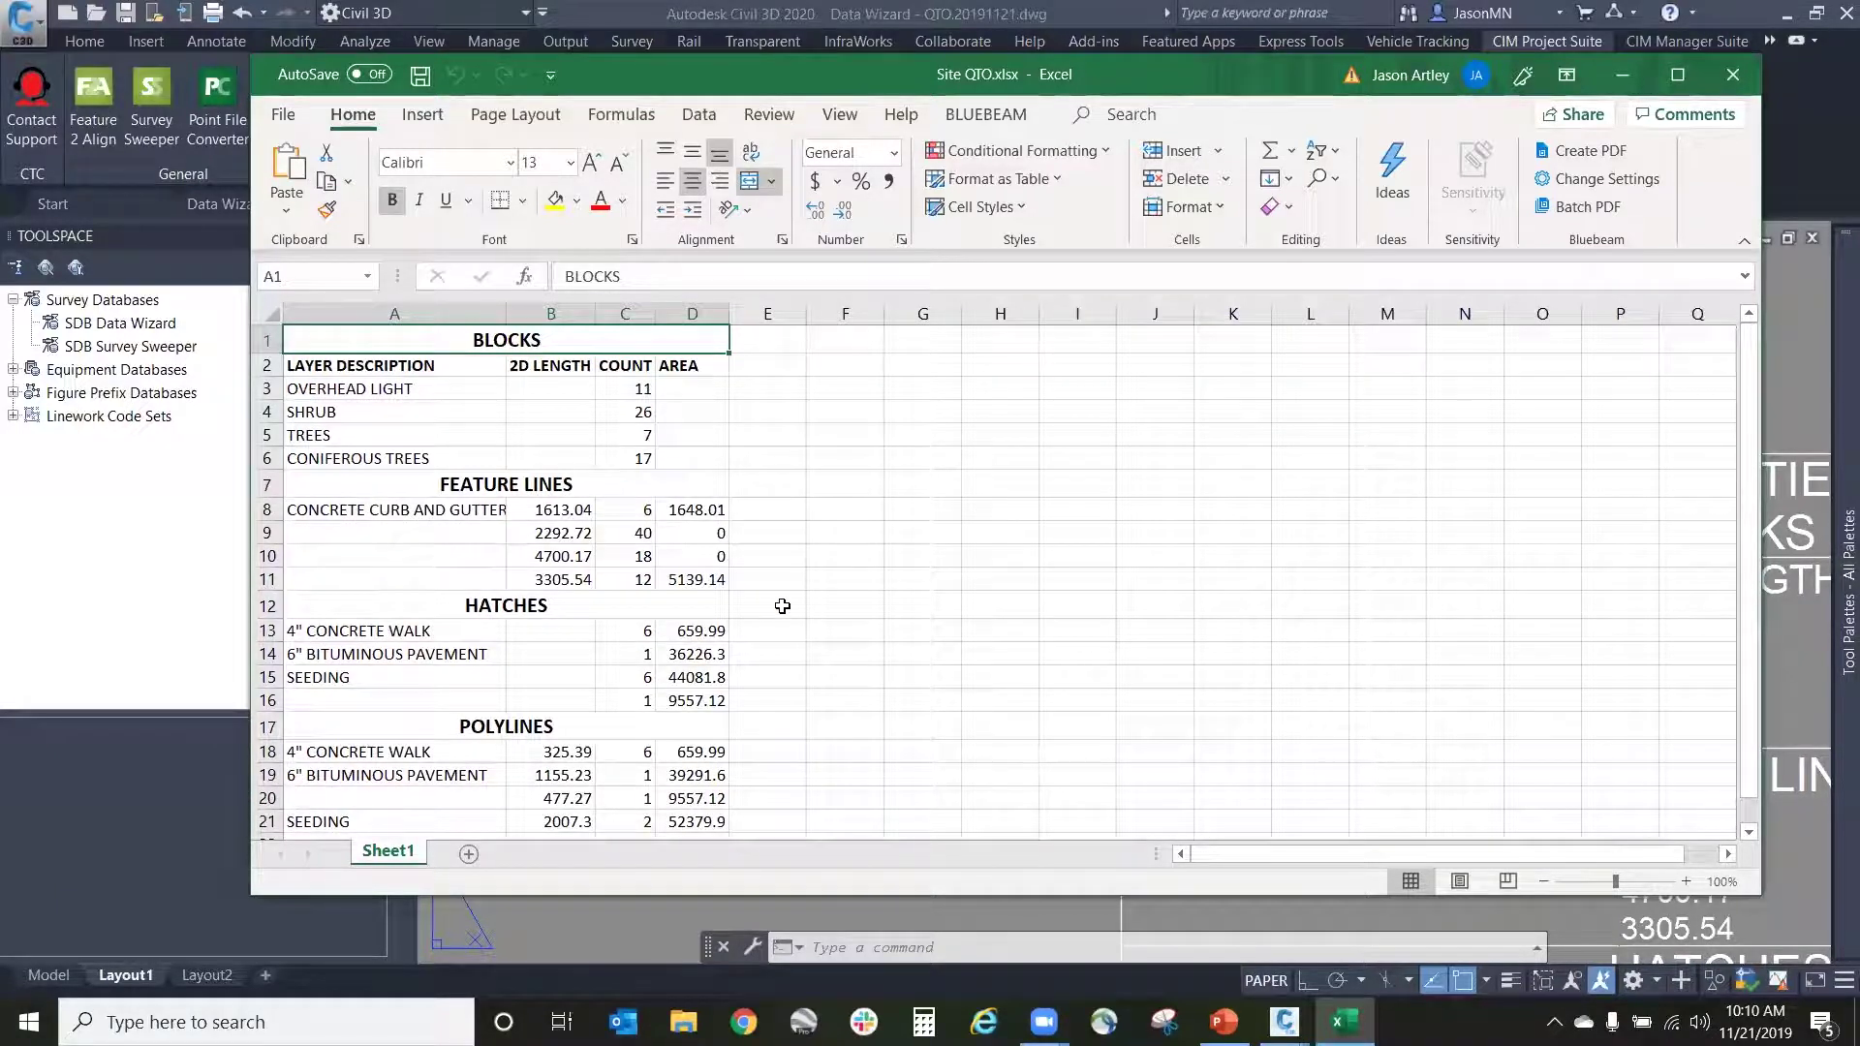
pyautogui.scroll(-3, 783, 606)
pyautogui.scroll(3, 727, 594)
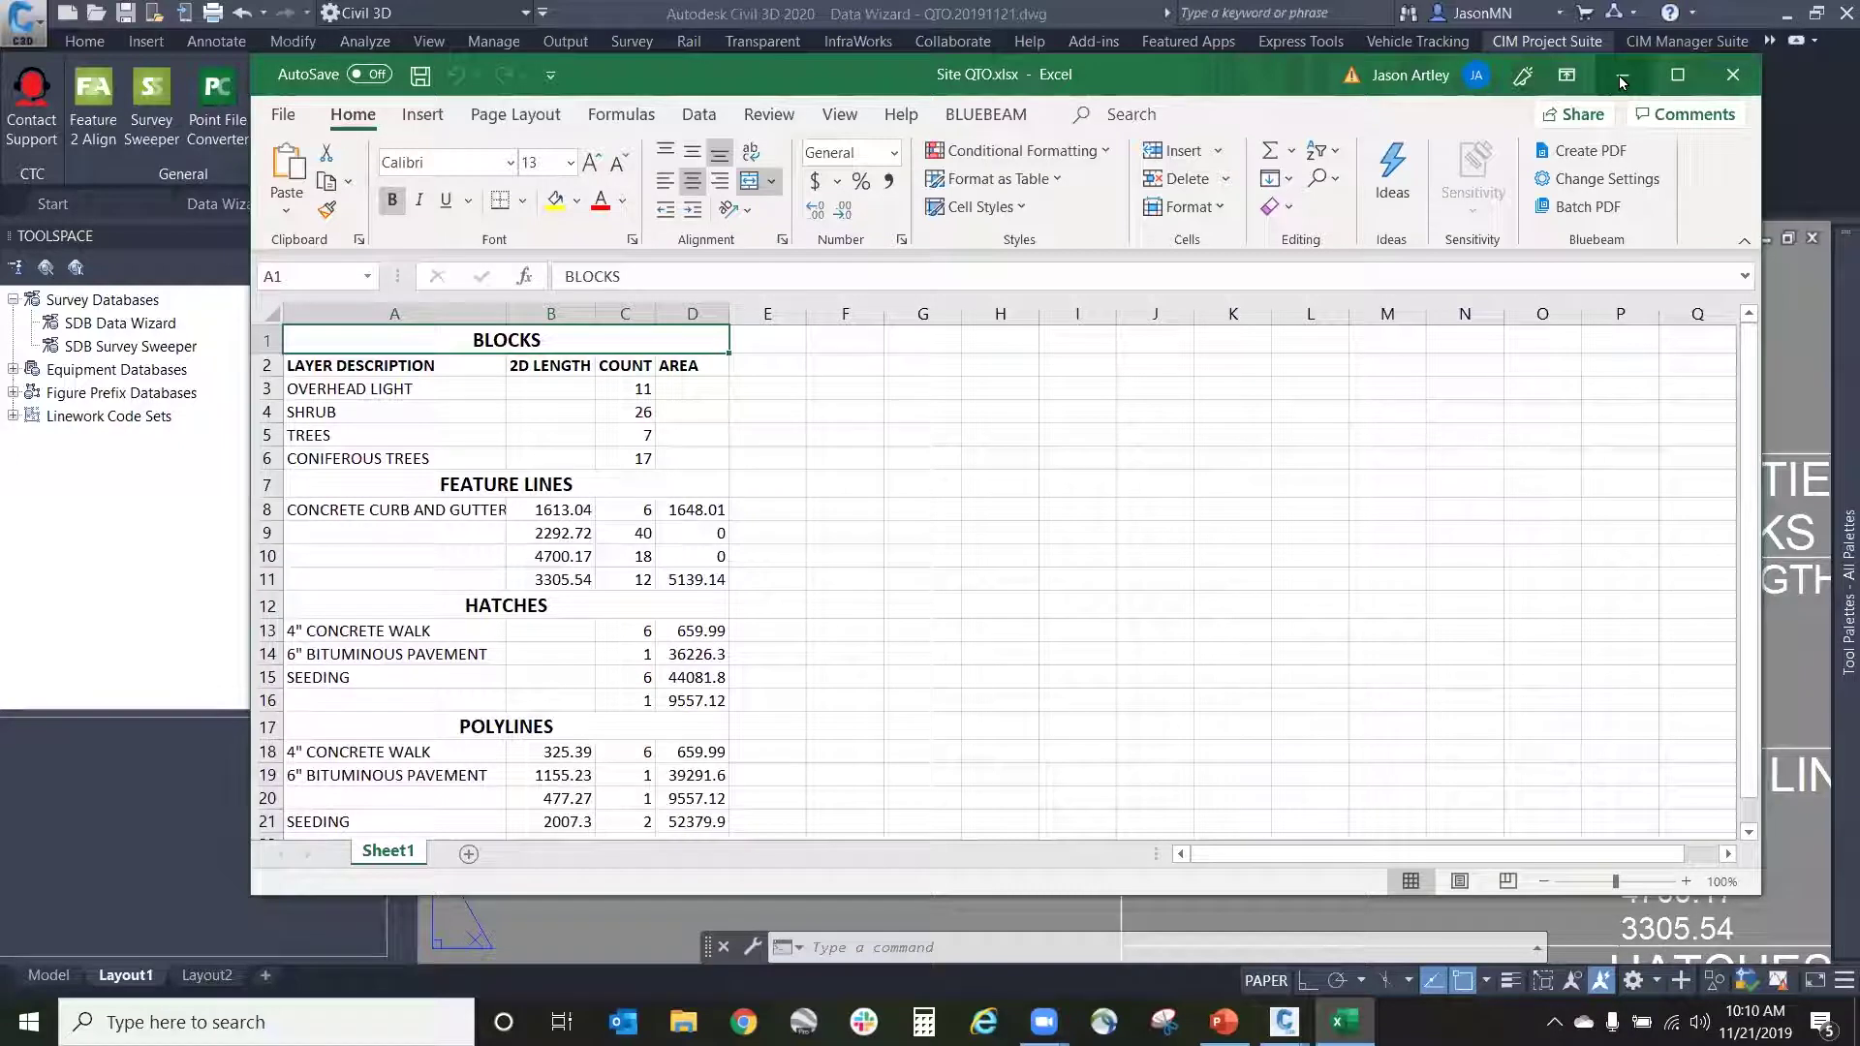
pyautogui.click(1652, 76)
# Step: Examine the Quantities table placed beside the Layout1 sheet, including its graphics, counts, lengths and areas
pyautogui.scroll(-3, 950, 360)
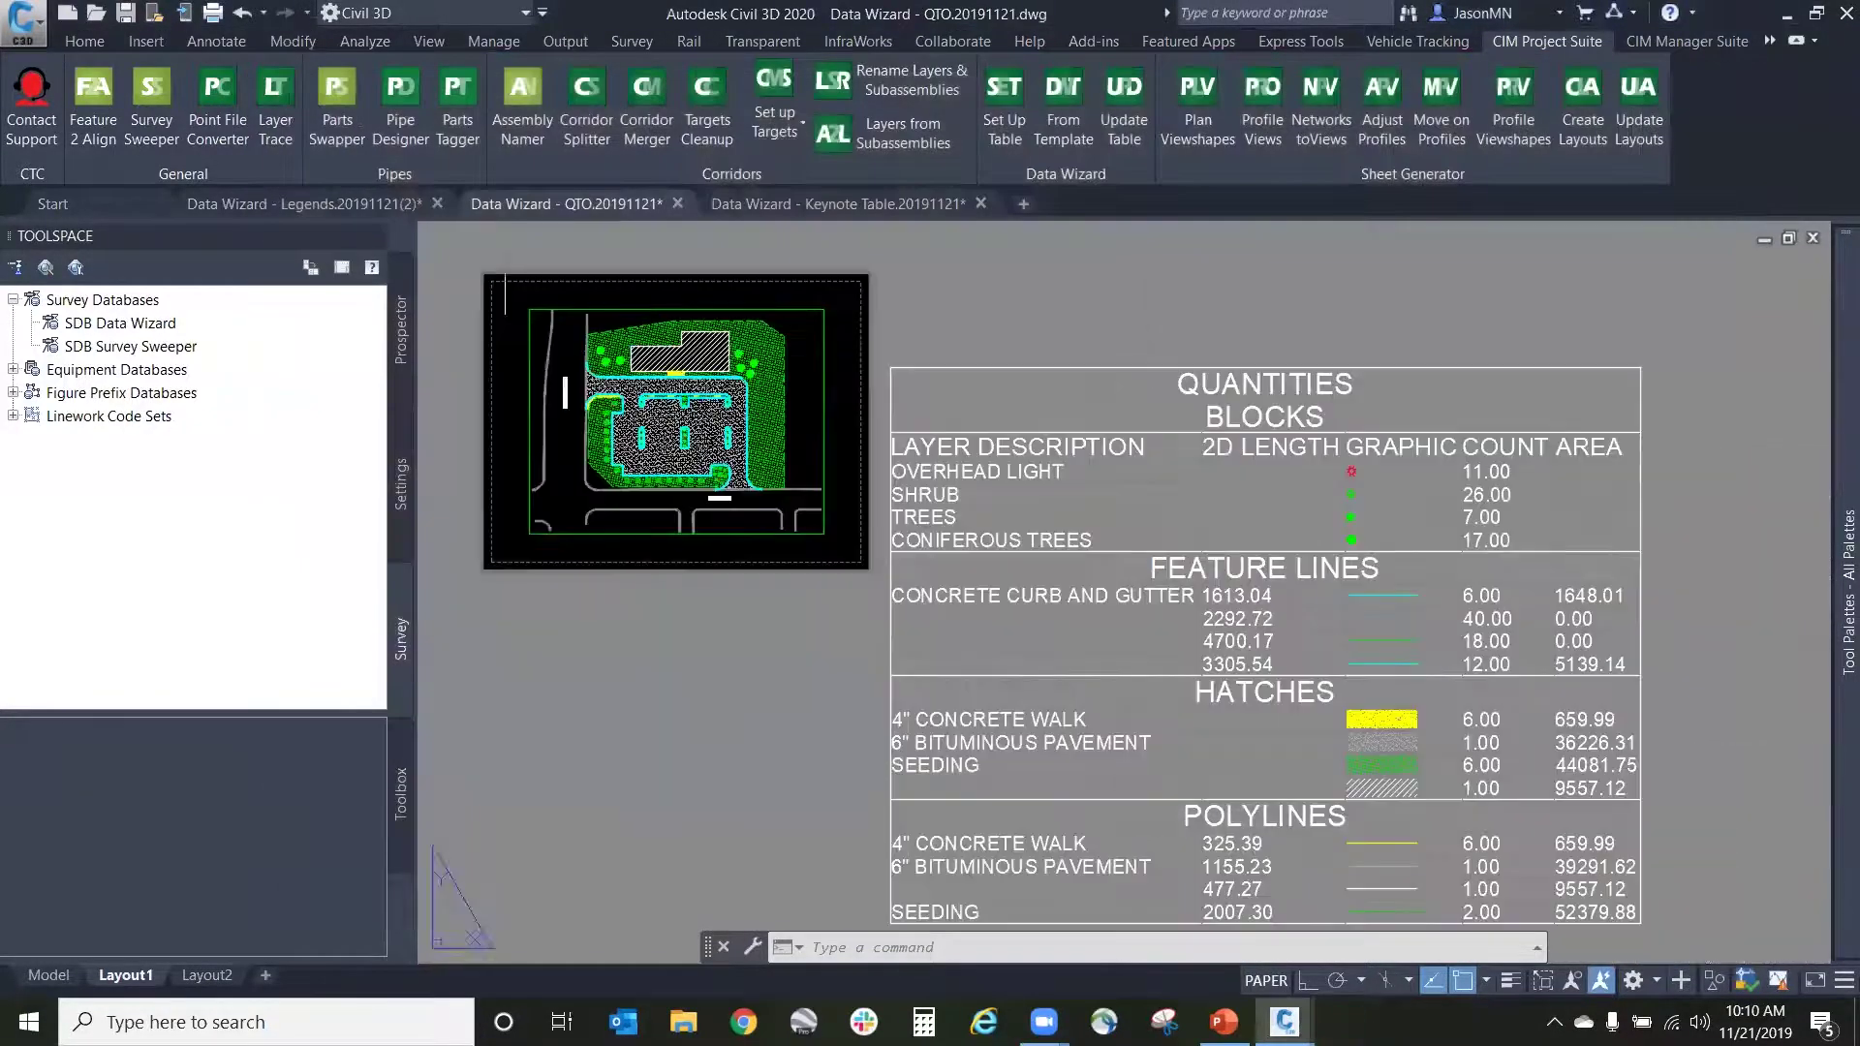
pyautogui.scroll(2, 949, 360)
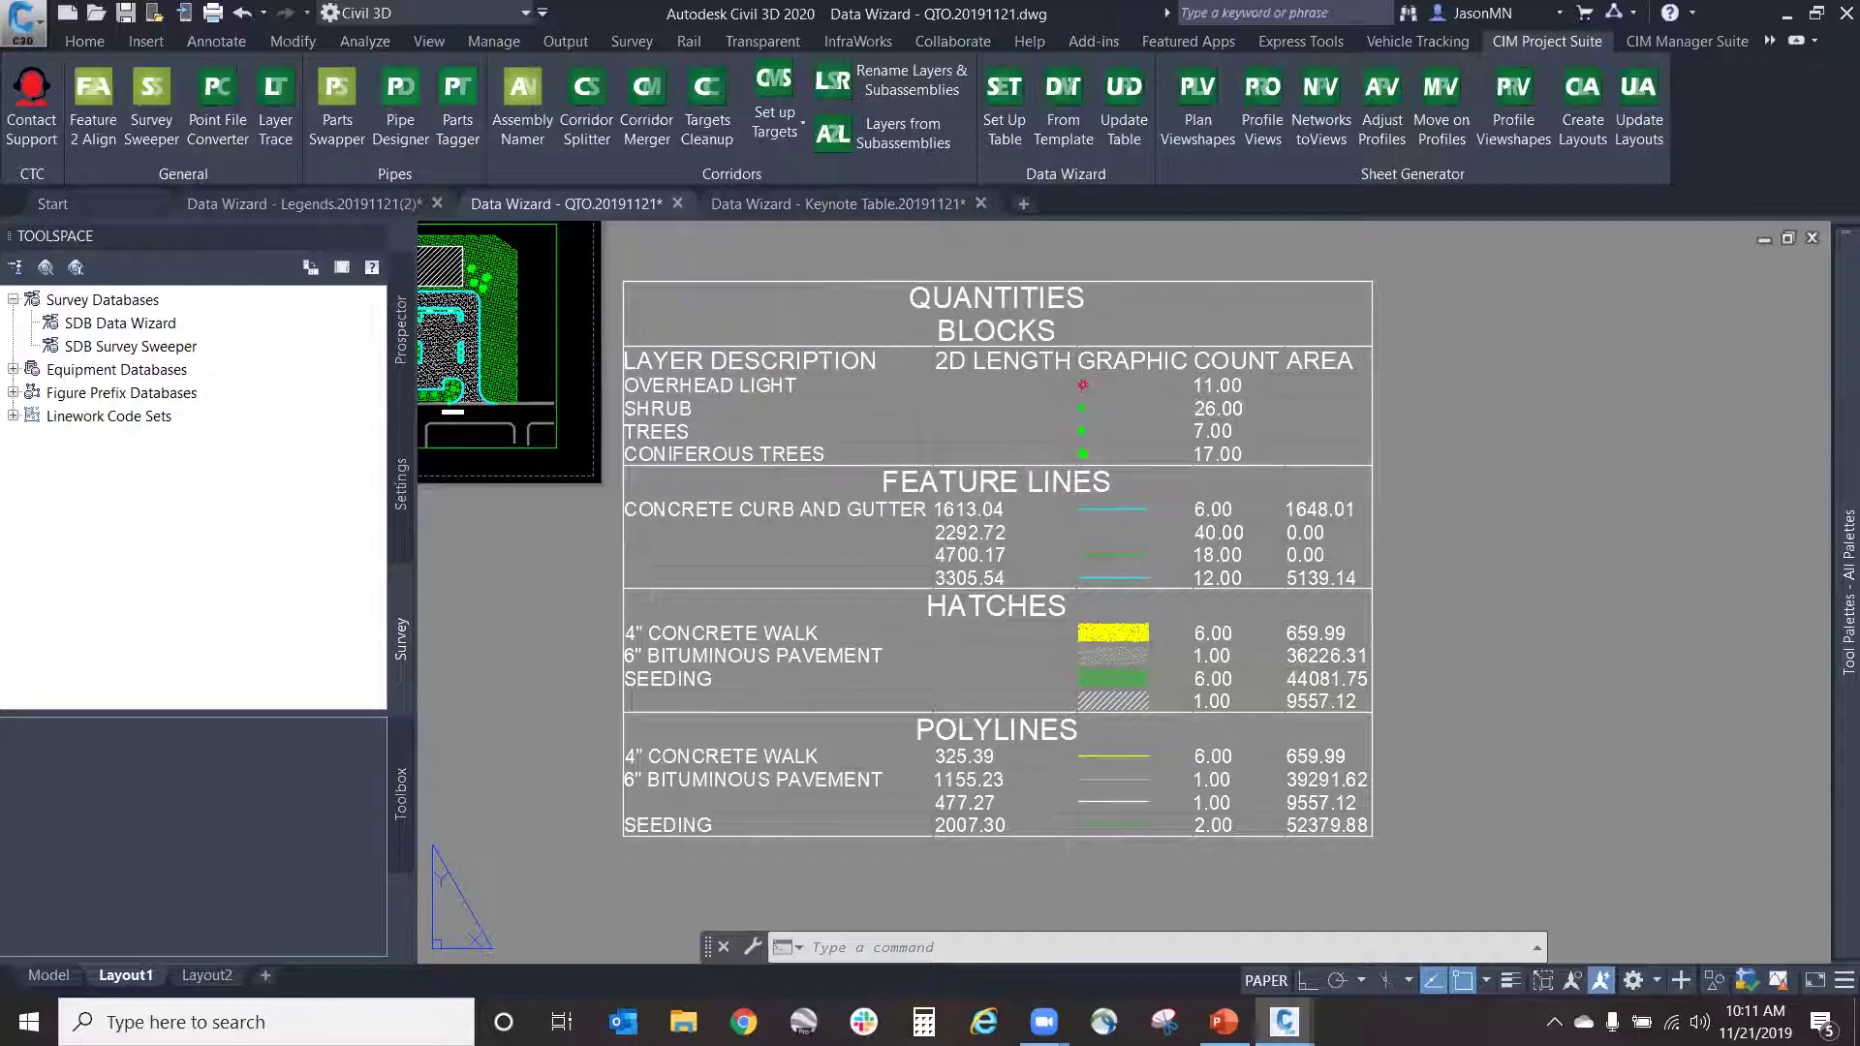
pyautogui.scroll(-2, 1311, 546)
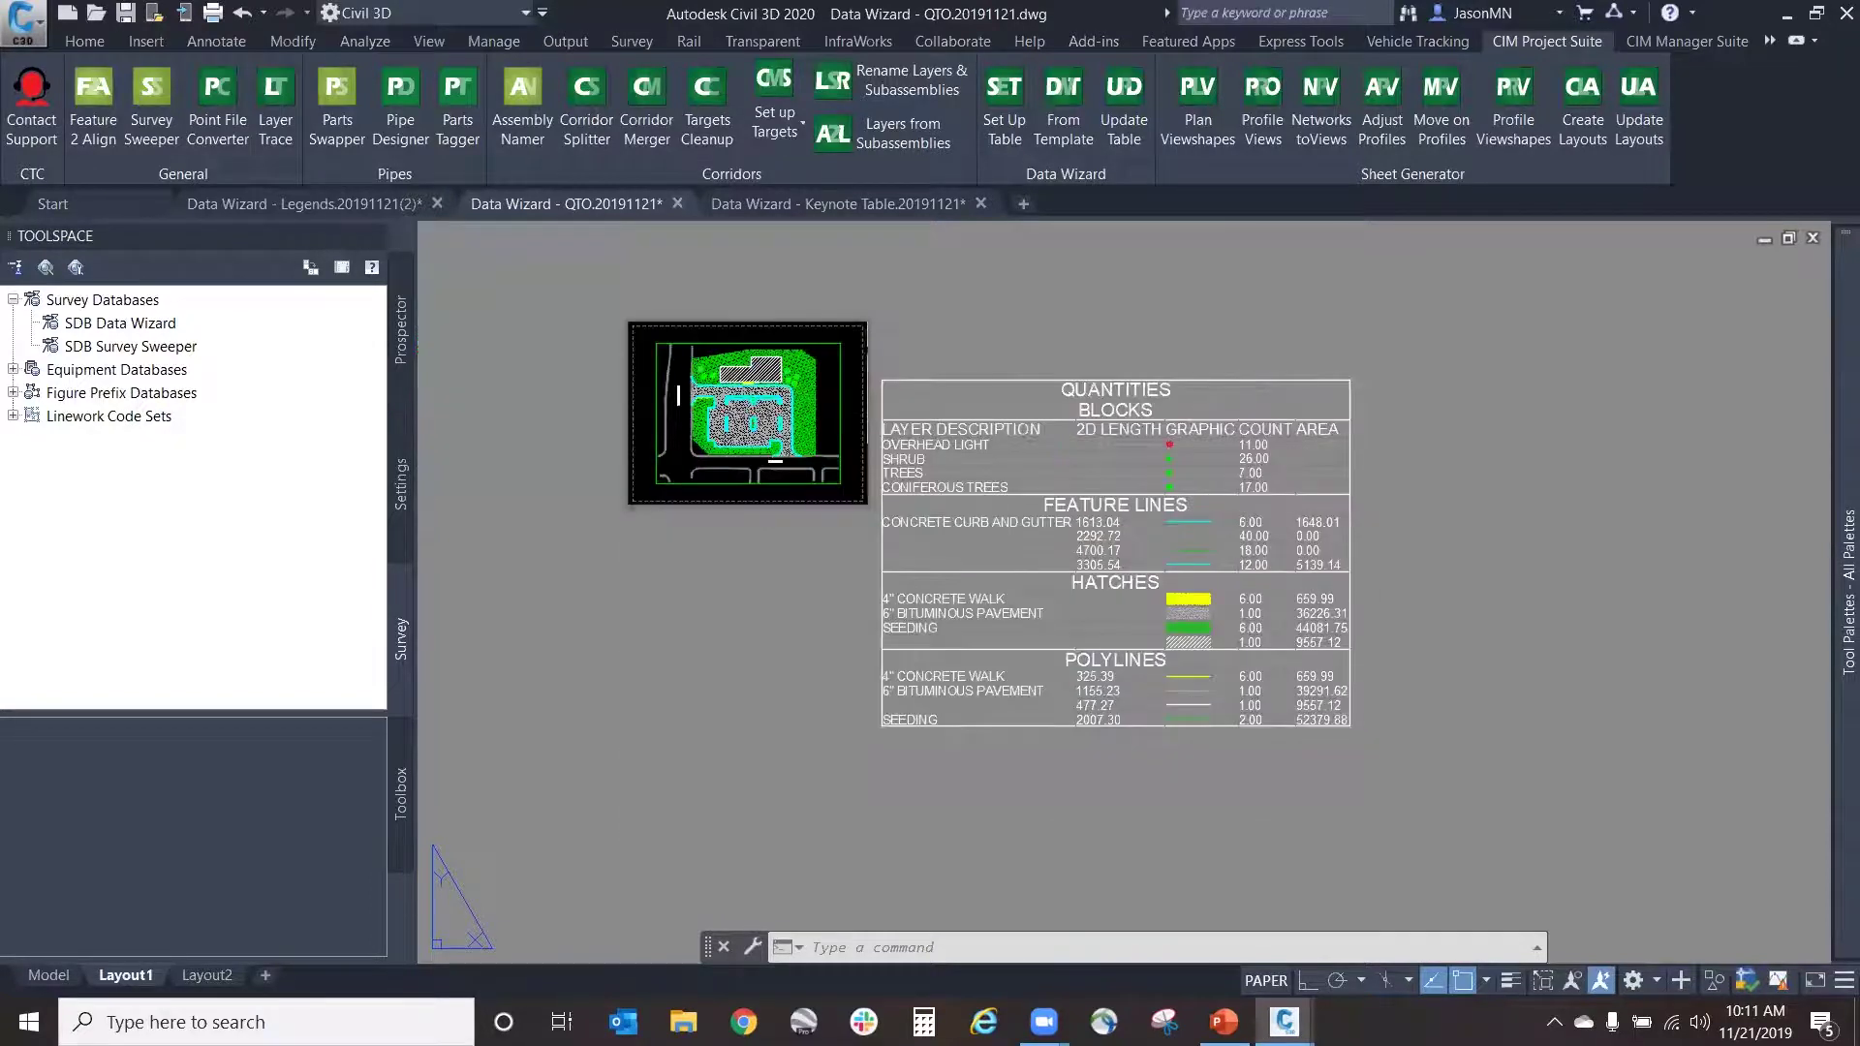
# Step: Switch to the Keynote Table drawing and examine the numbered keynote symbols around the parking lot on Plan 1
pyautogui.click(838, 203)
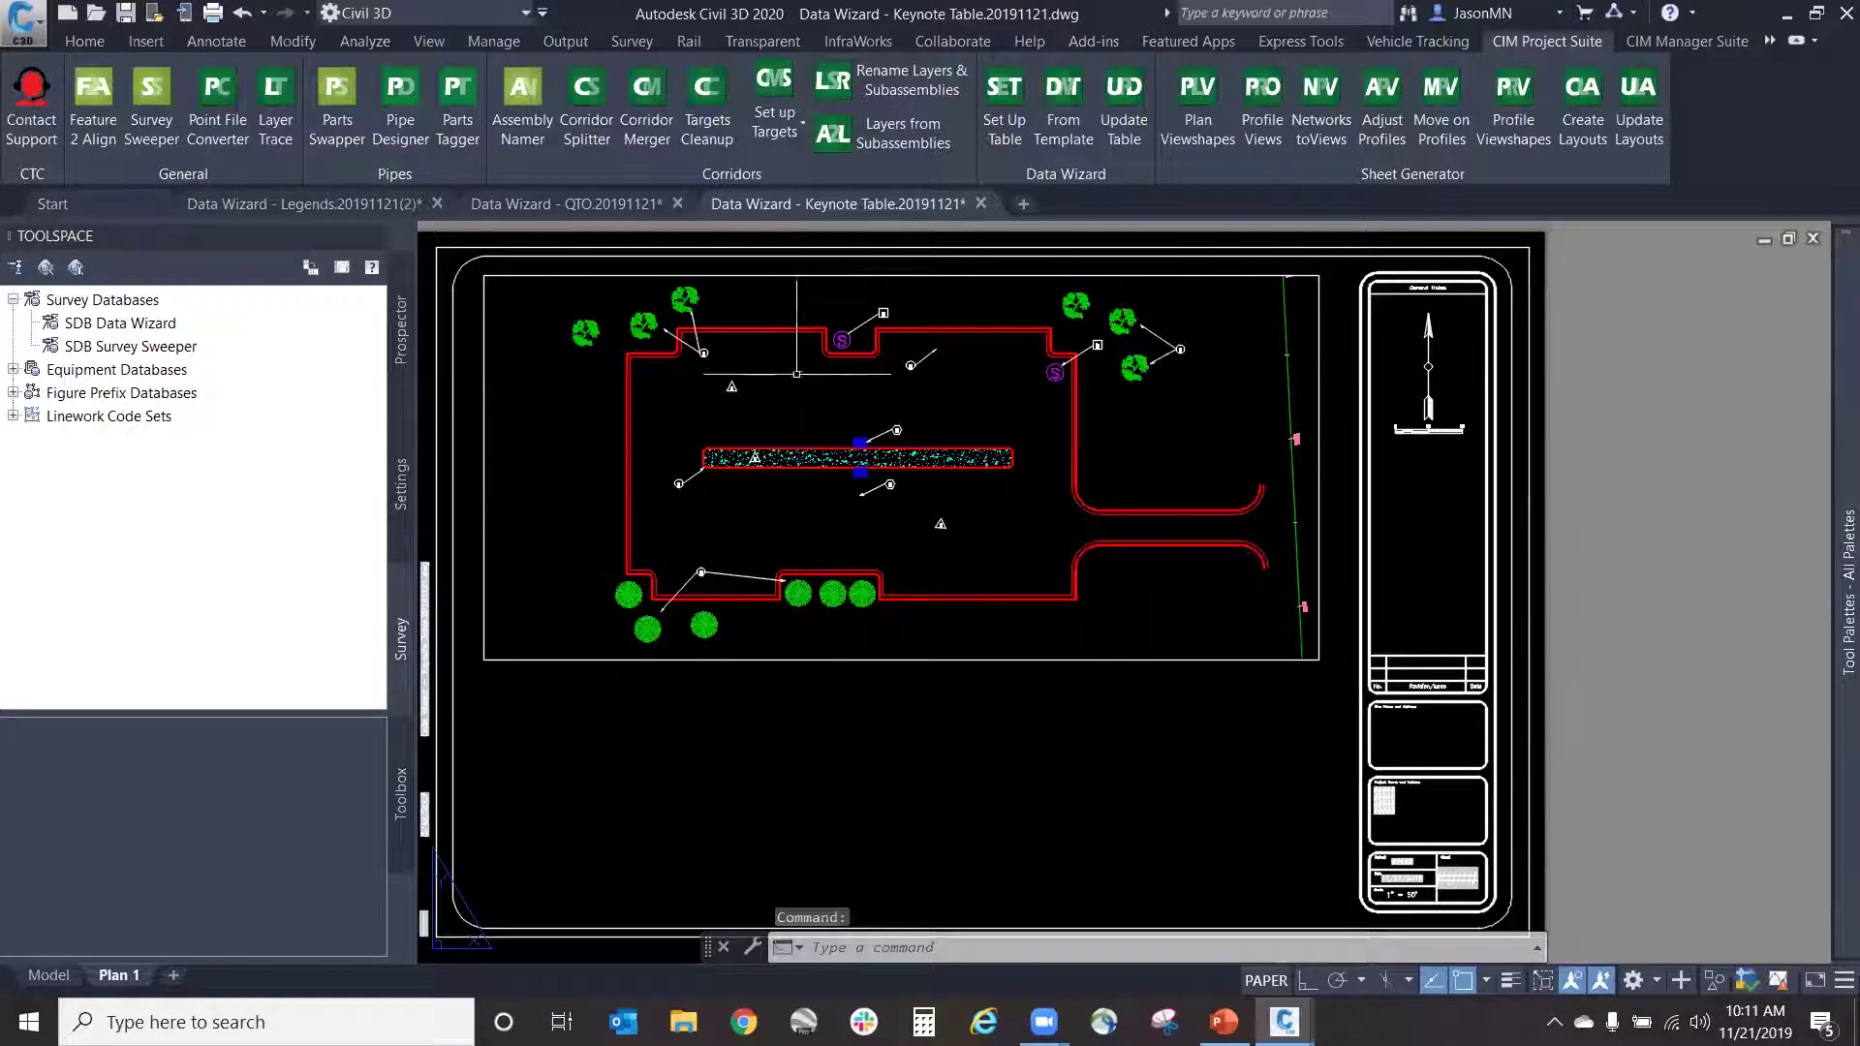
pyautogui.scroll(6, 644, 497)
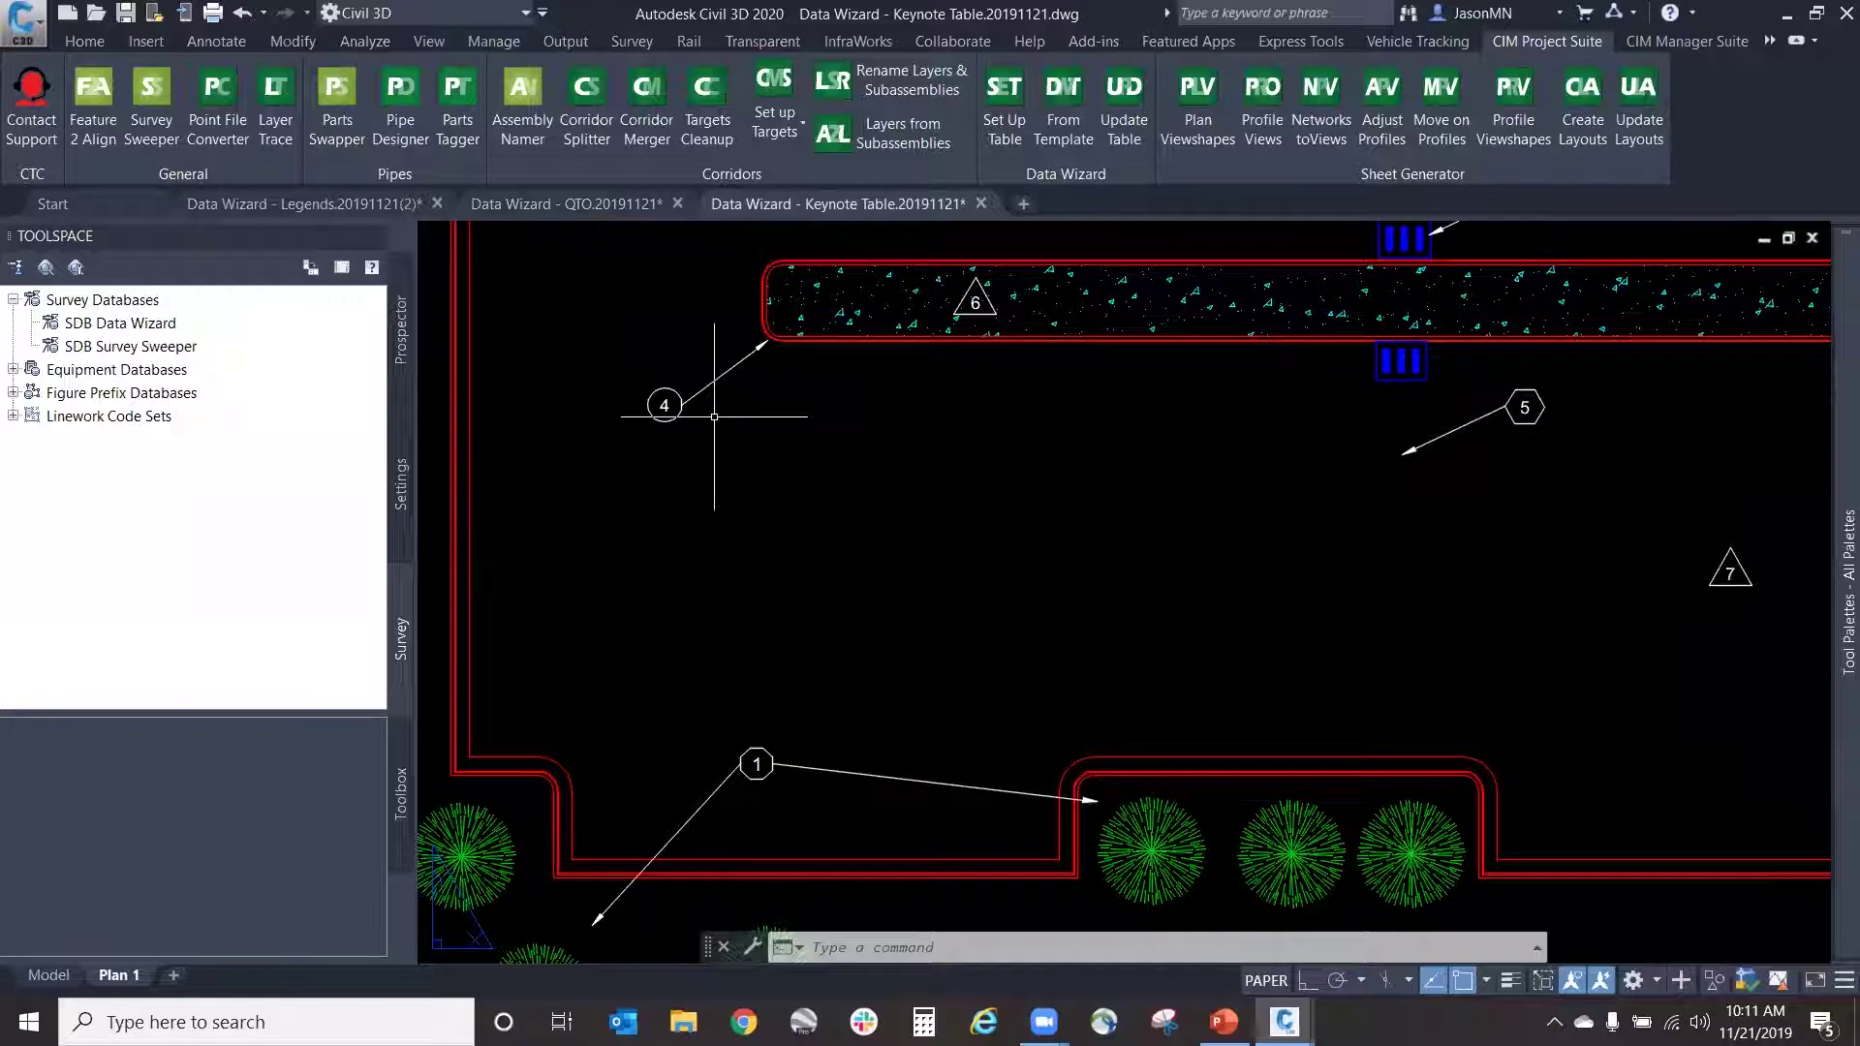
pyautogui.scroll(-2, 714, 416)
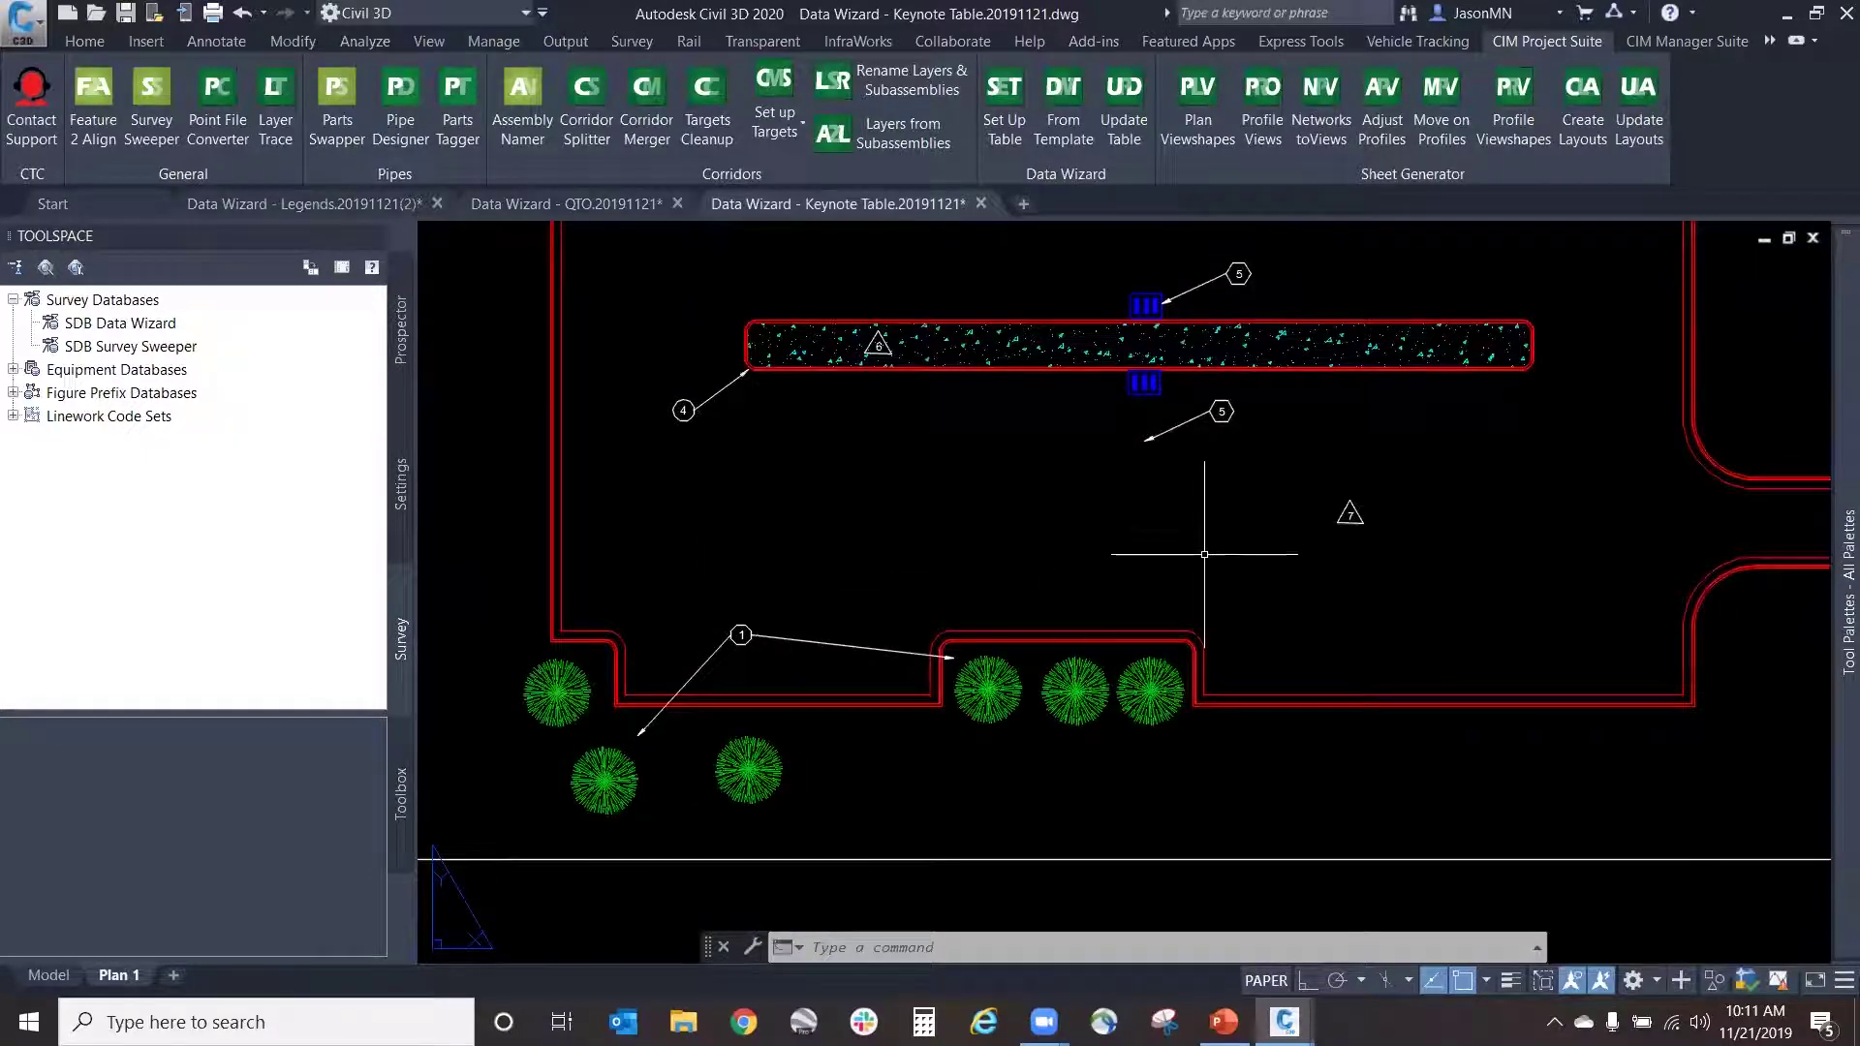
pyautogui.scroll(4, 1361, 528)
pyautogui.scroll(-2, 934, 577)
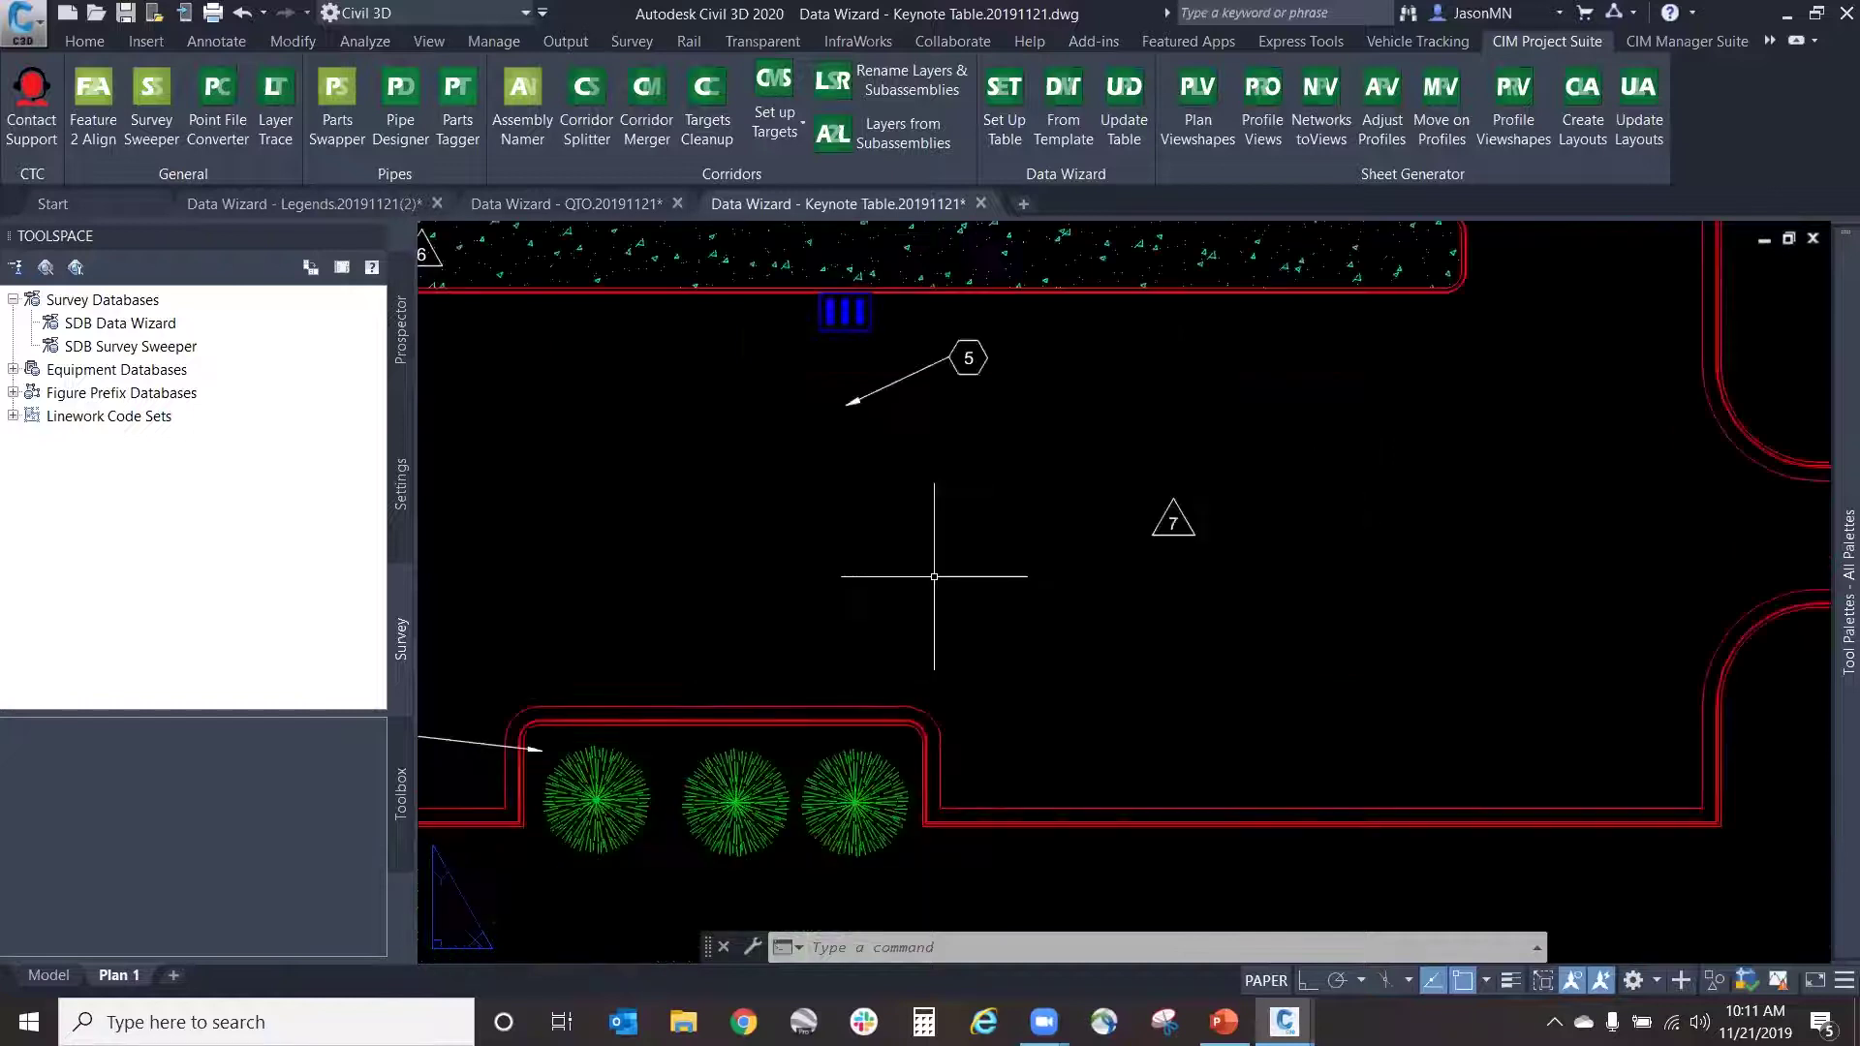
pyautogui.scroll(-2, 977, 593)
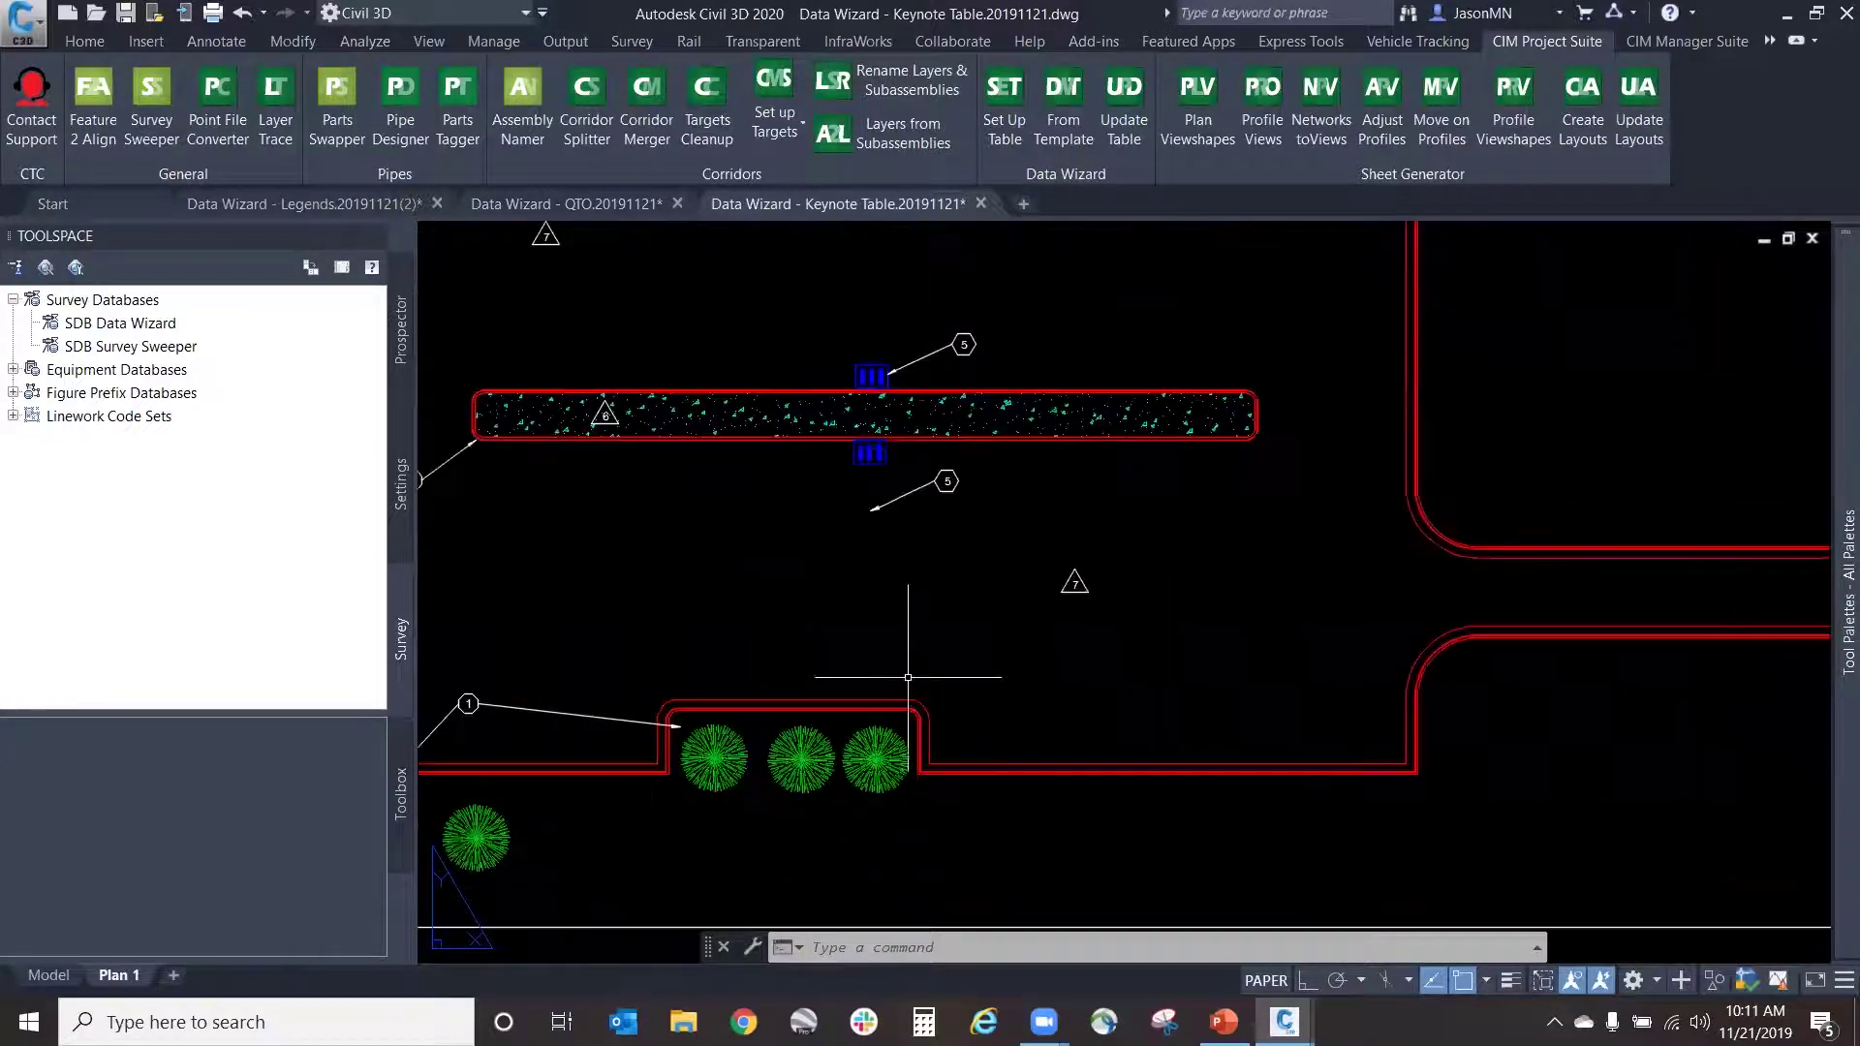
# Step: Inside the Plan 1 viewport, stretch the lower keynote 5 leader's arrowhead to the corner of the inlet below the median island
pyautogui.scroll(4, 917, 431)
pyautogui.click(900, 493)
pyautogui.click(881, 511)
pyautogui.doubleClick(903, 493)
pyautogui.click(889, 505)
pyautogui.click(815, 538)
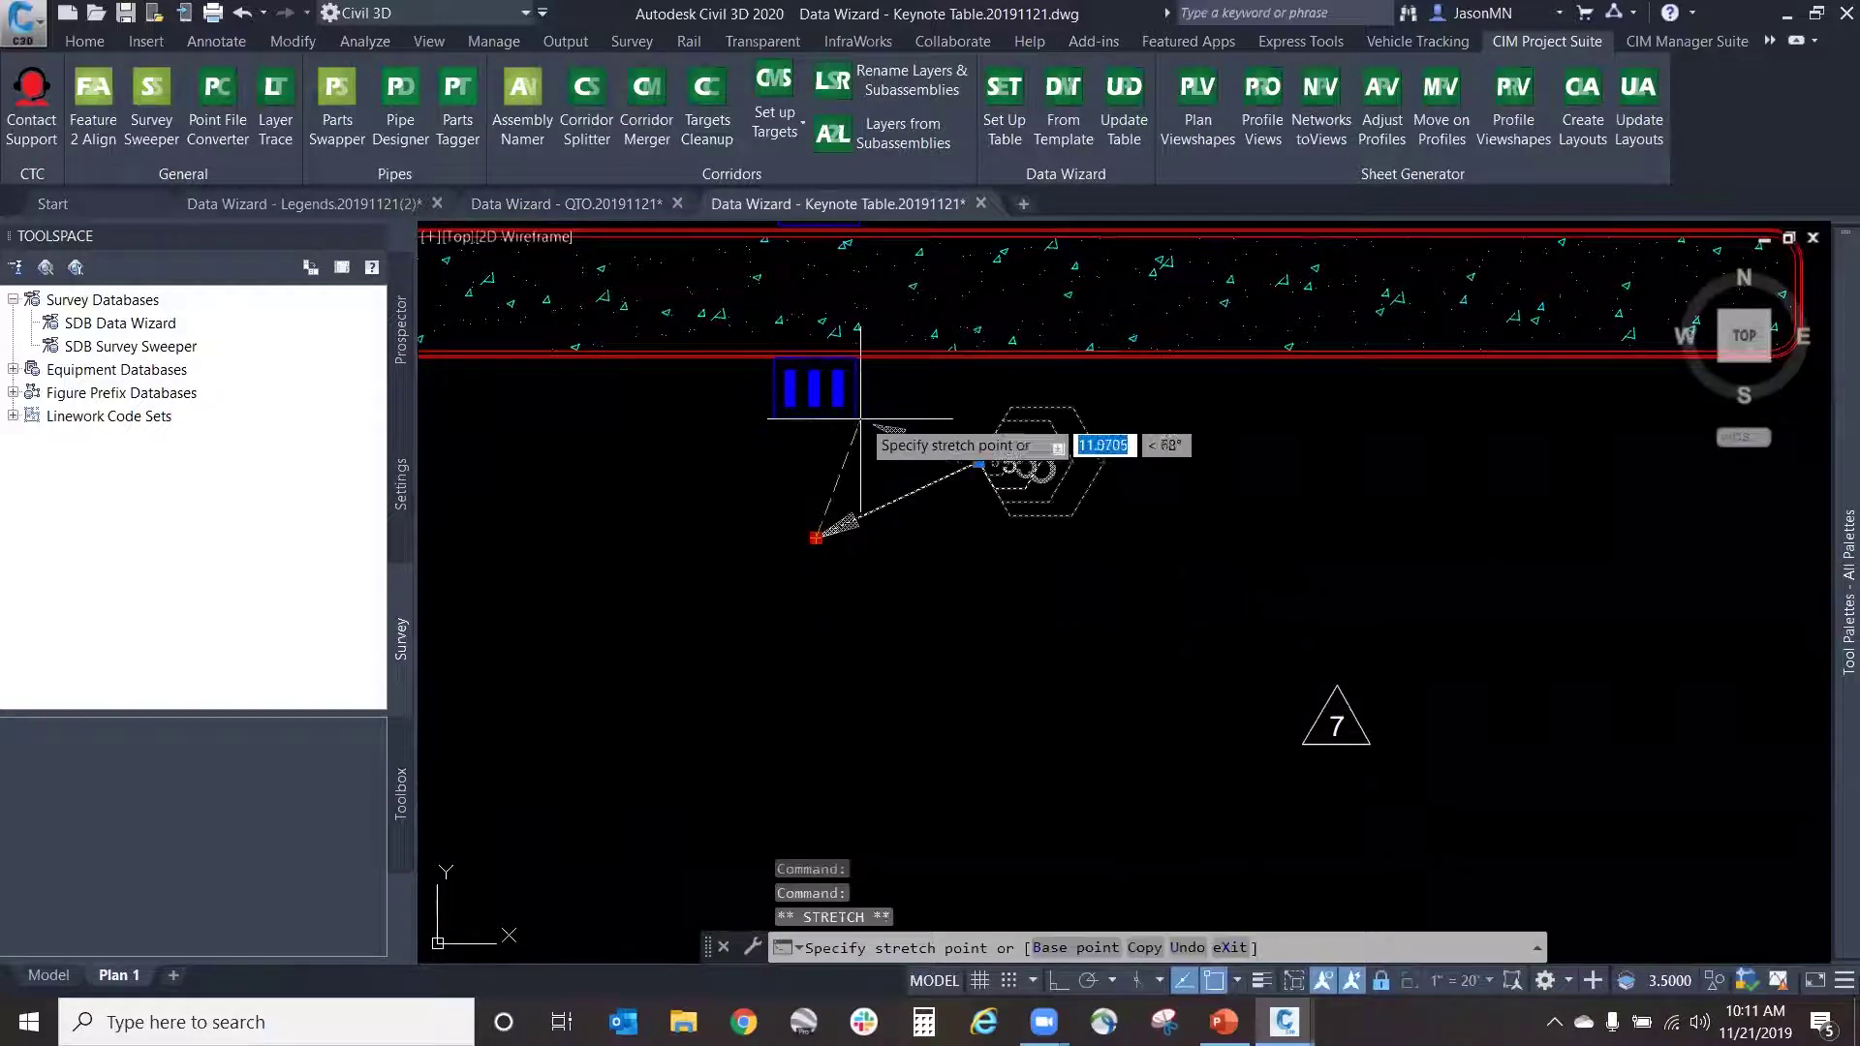
pyautogui.press('Escape')
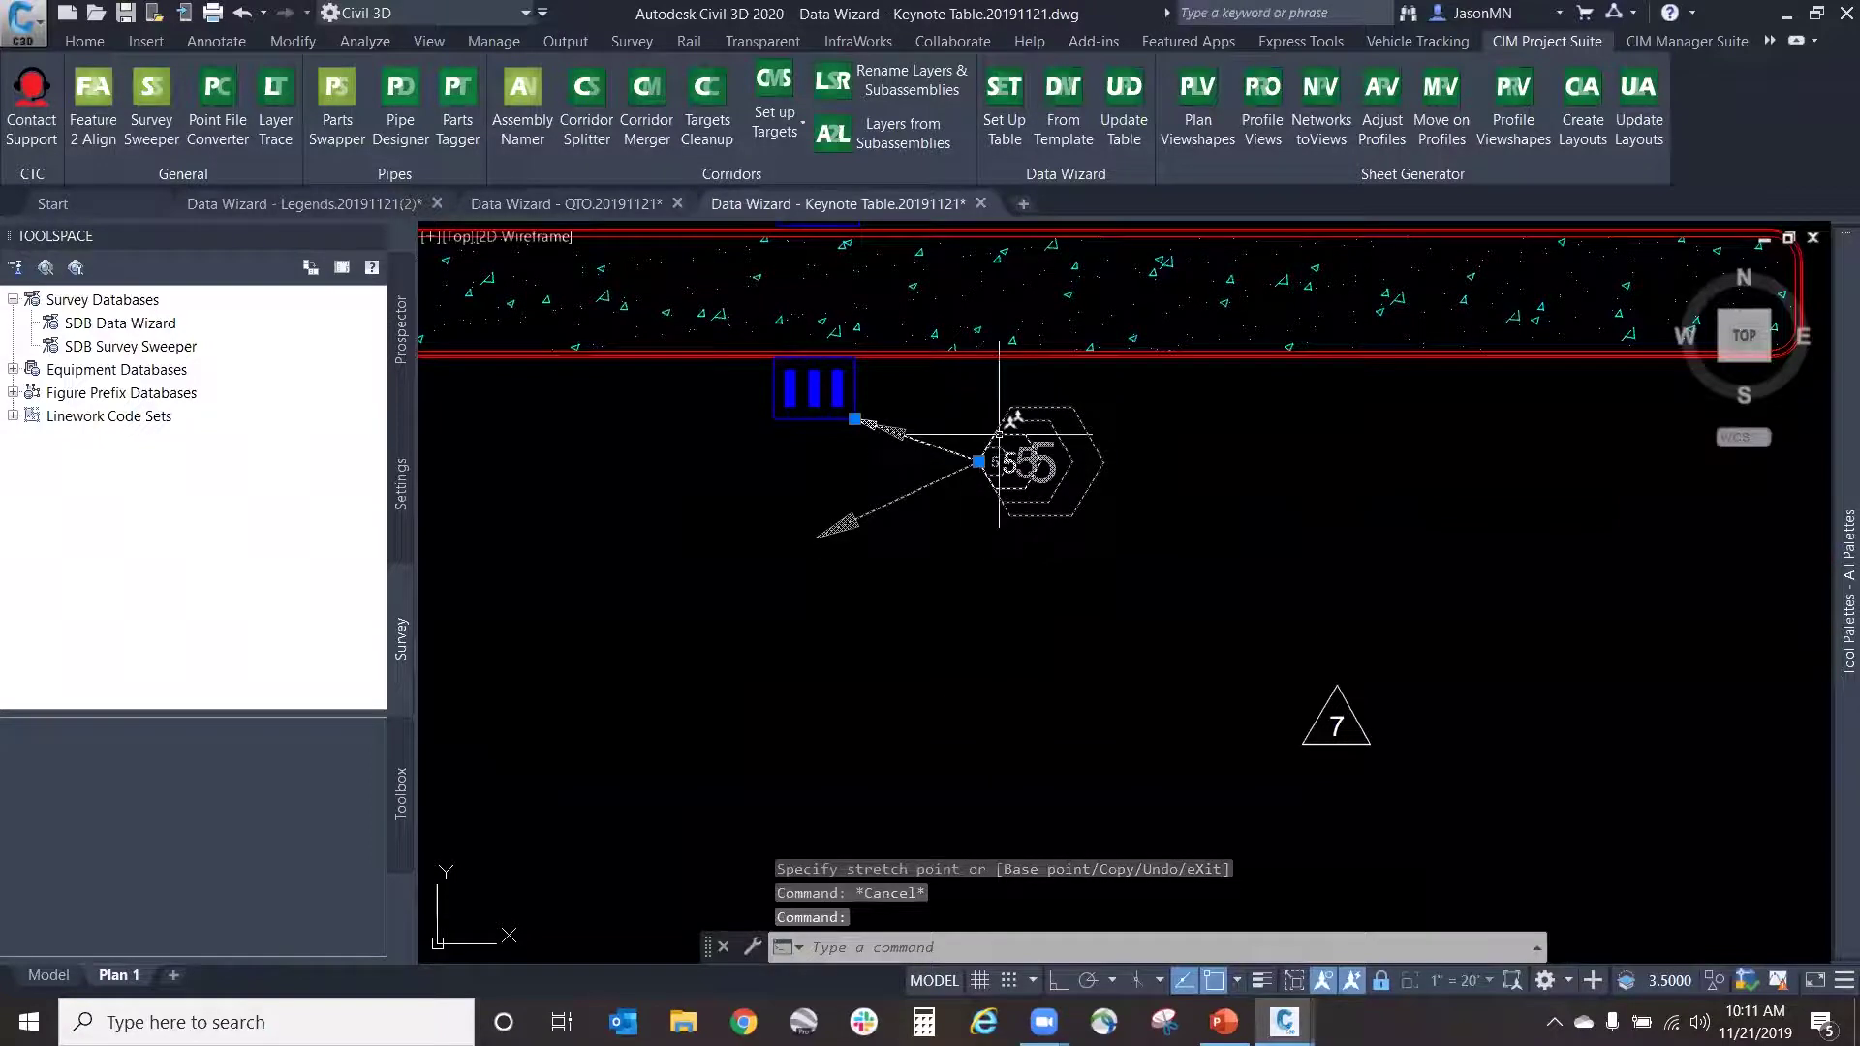
pyautogui.click(1033, 441)
pyautogui.scroll(-3, 906, 513)
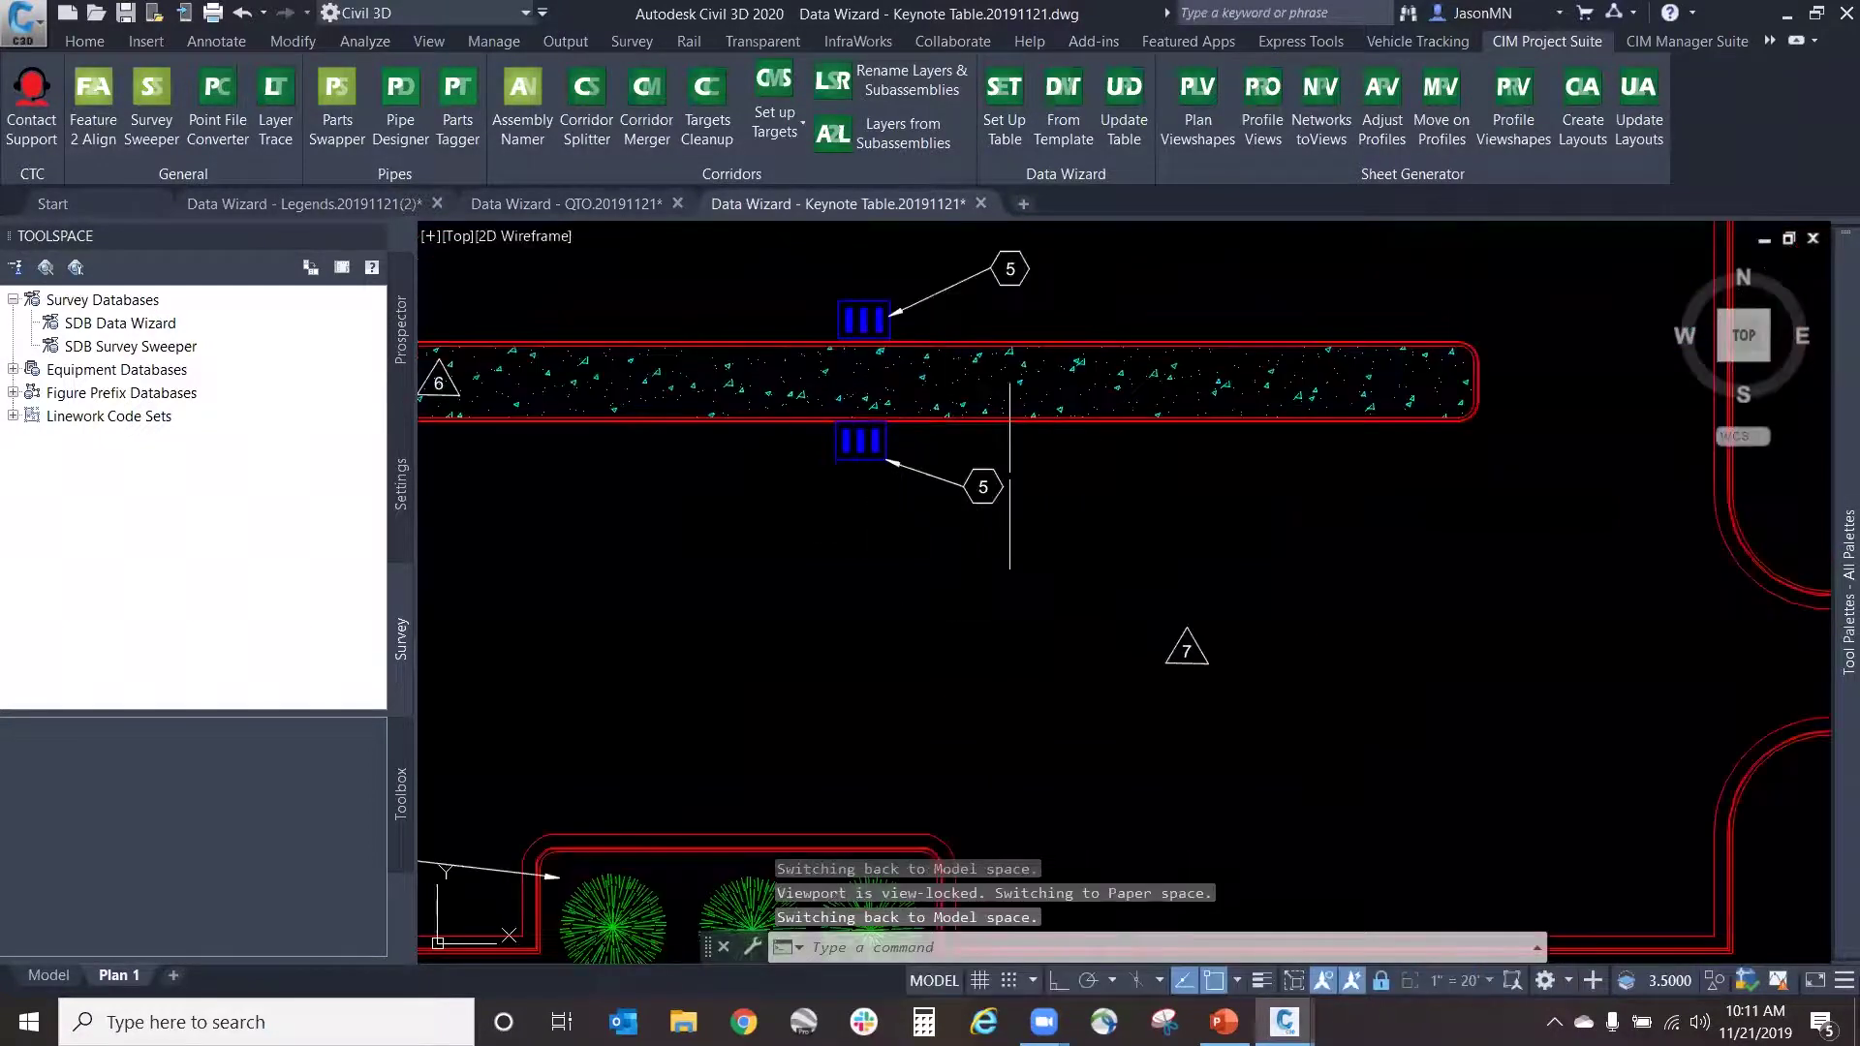
pyautogui.scroll(-2, 979, 503)
pyautogui.scroll(-2, 937, 520)
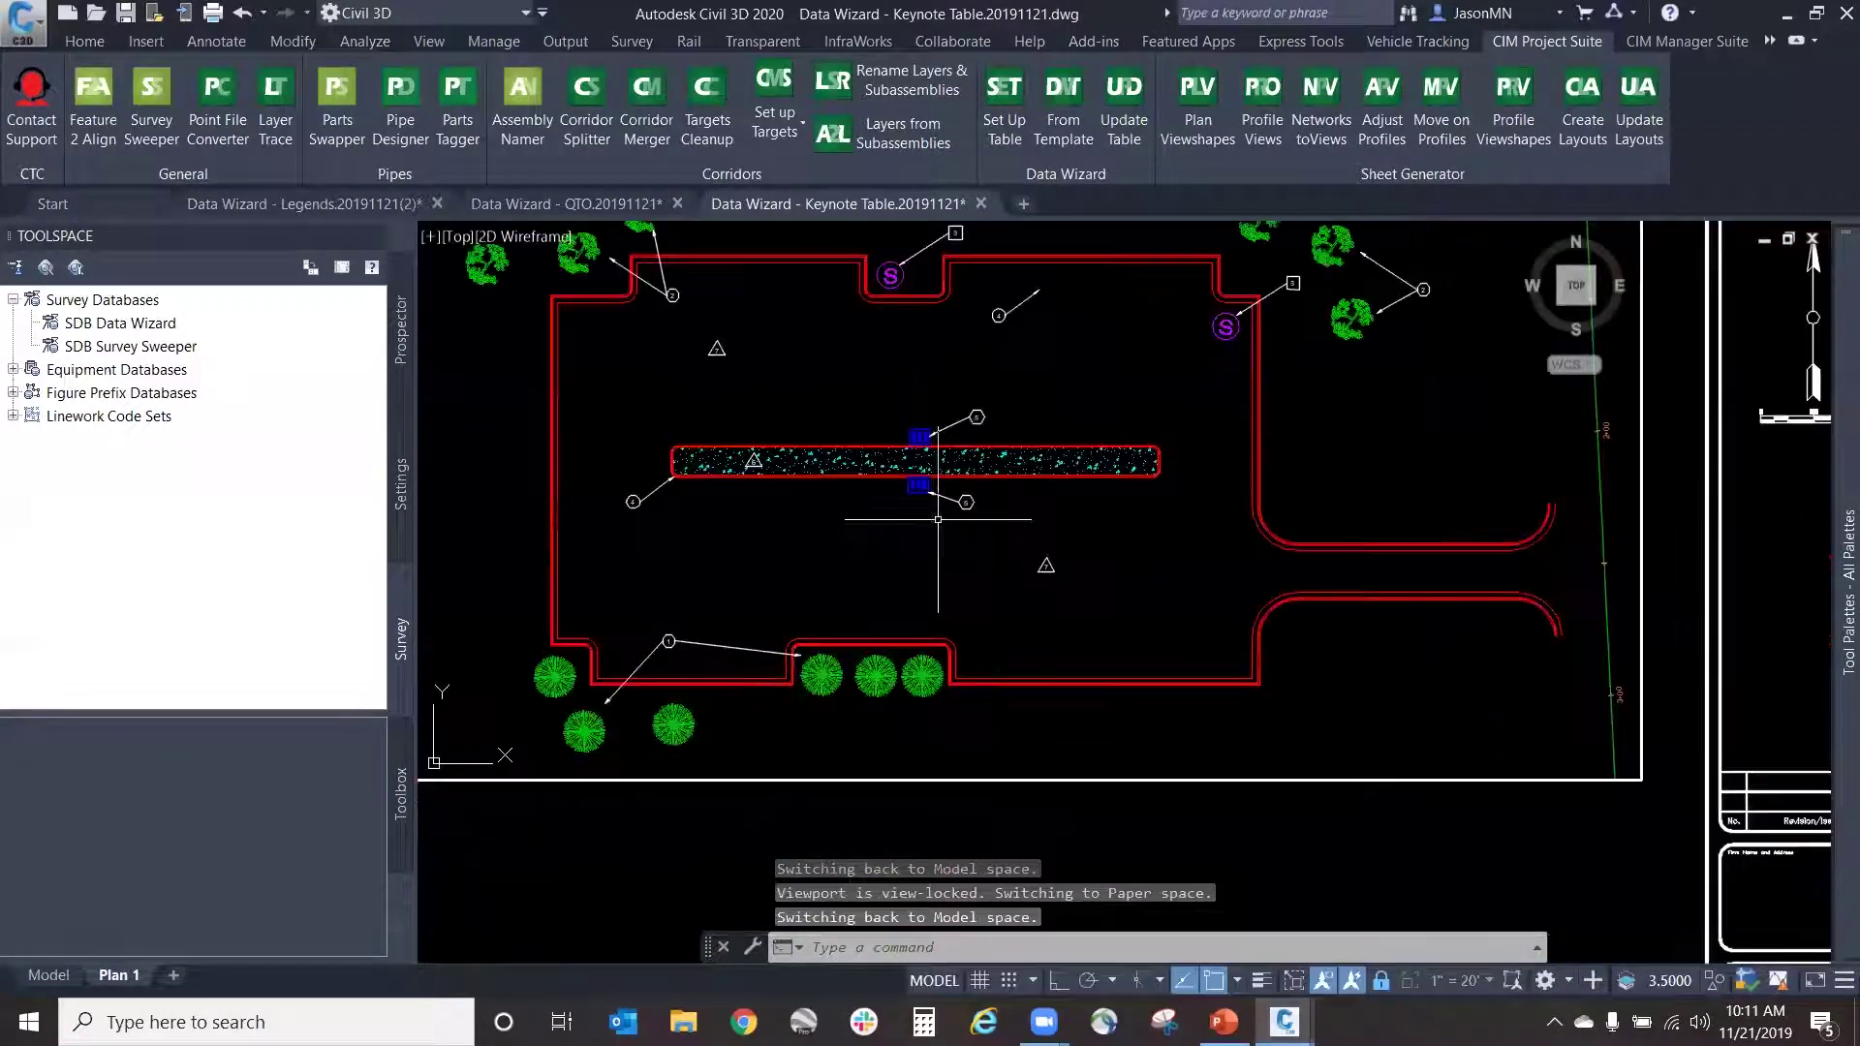
# Step: Return to paper space, start a Data Wizard table limited to the Plan 1 layout, and refresh the item counts with only multileaders included
pyautogui.doubleClick(945, 821)
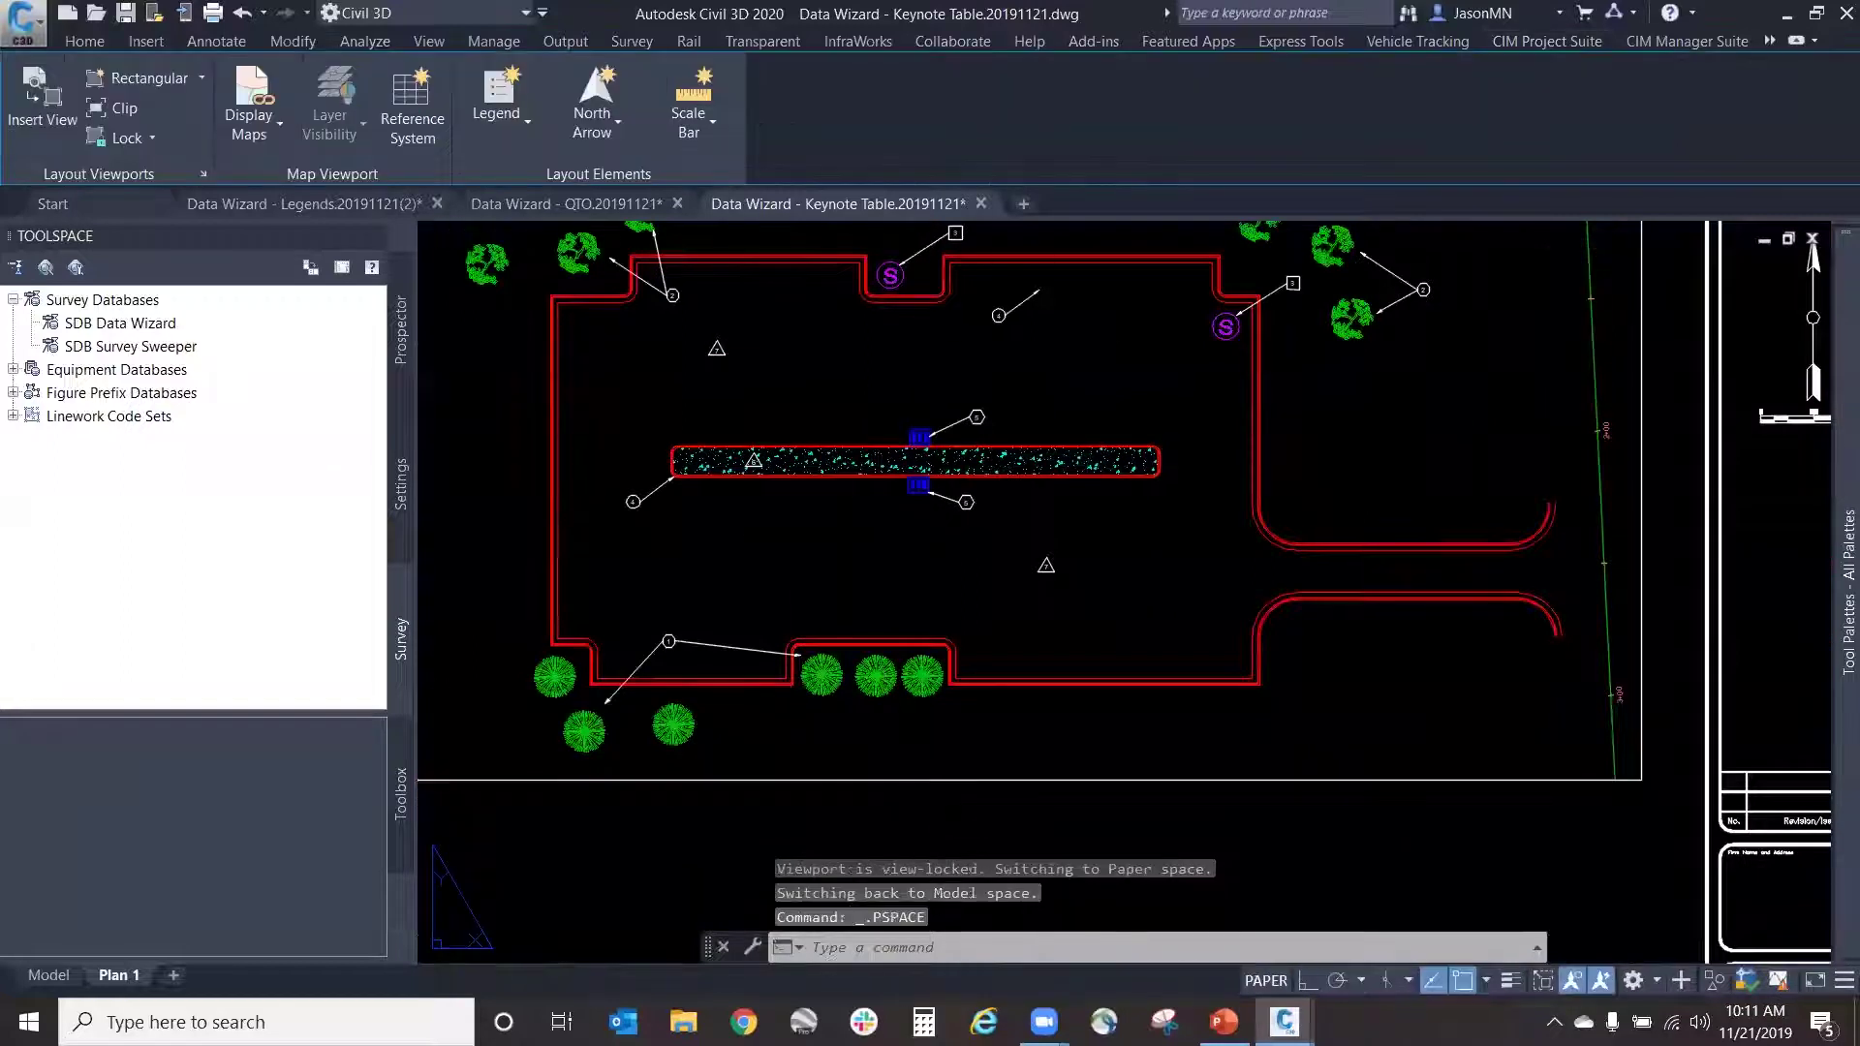
pyautogui.scroll(-2, 706, 588)
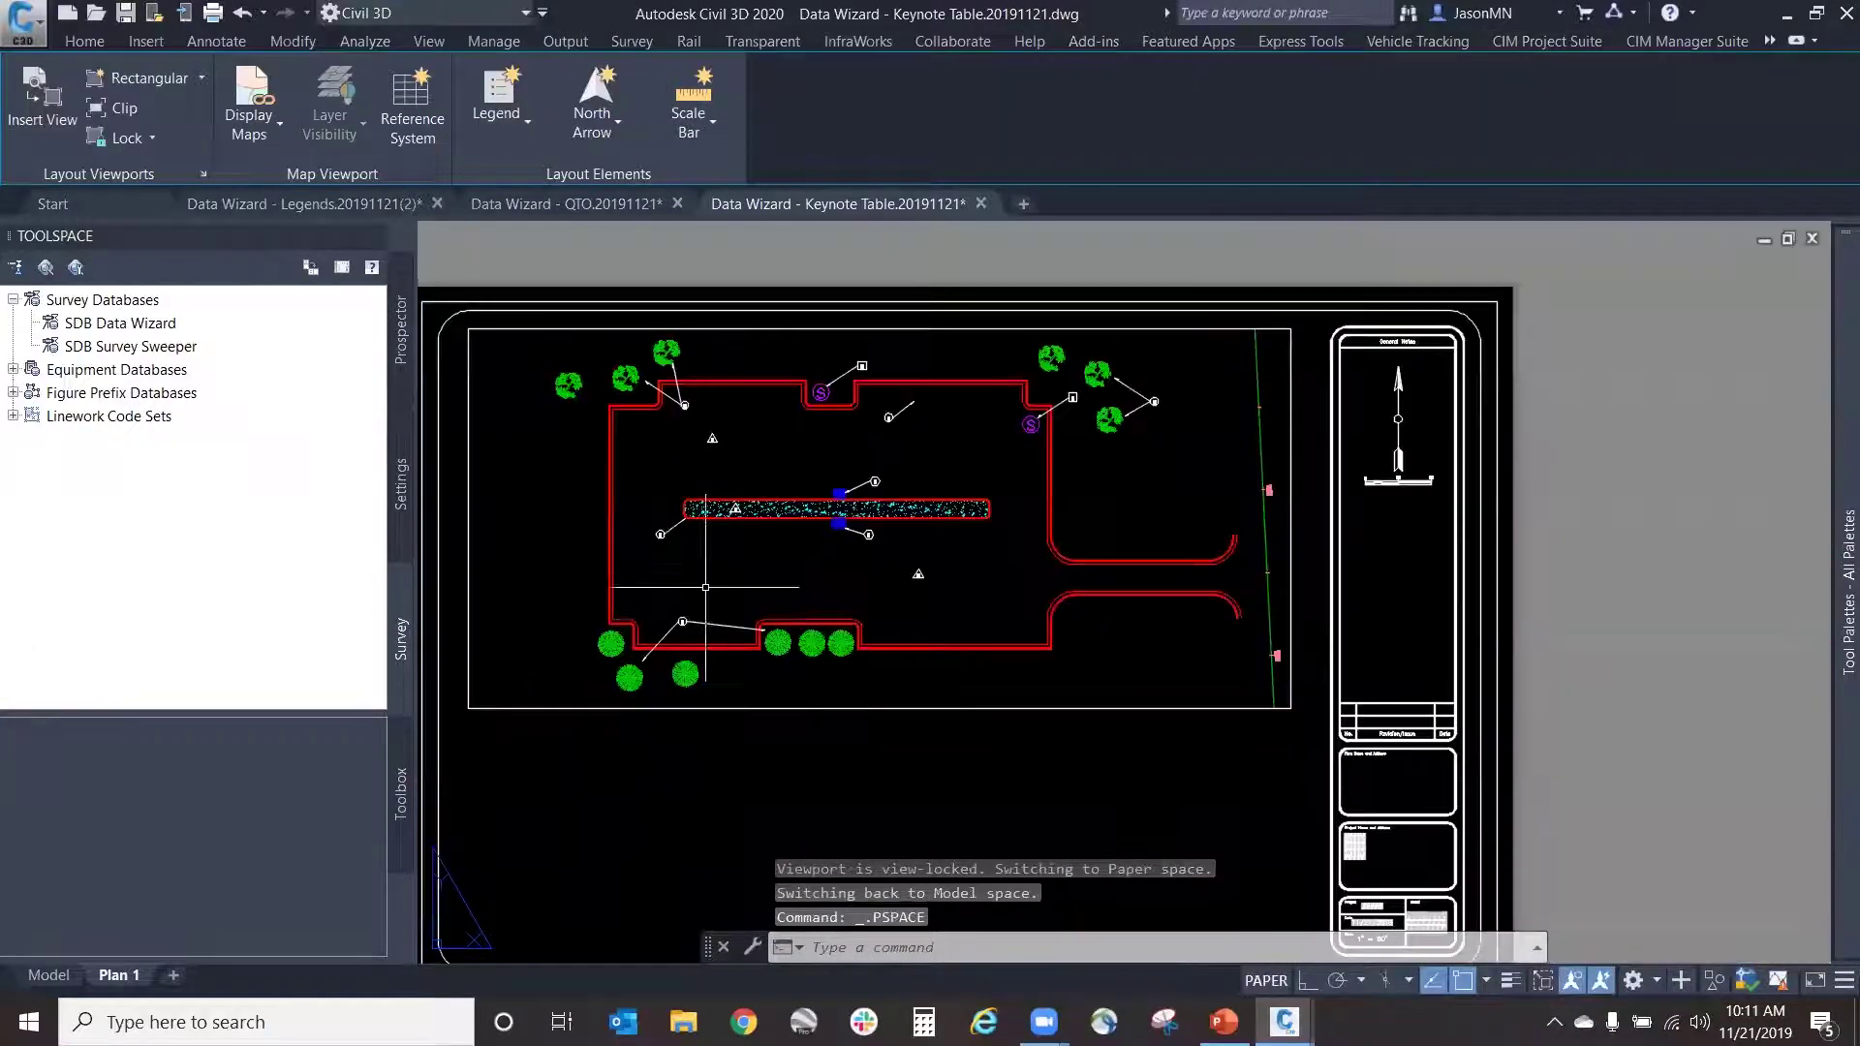
pyautogui.click(1552, 43)
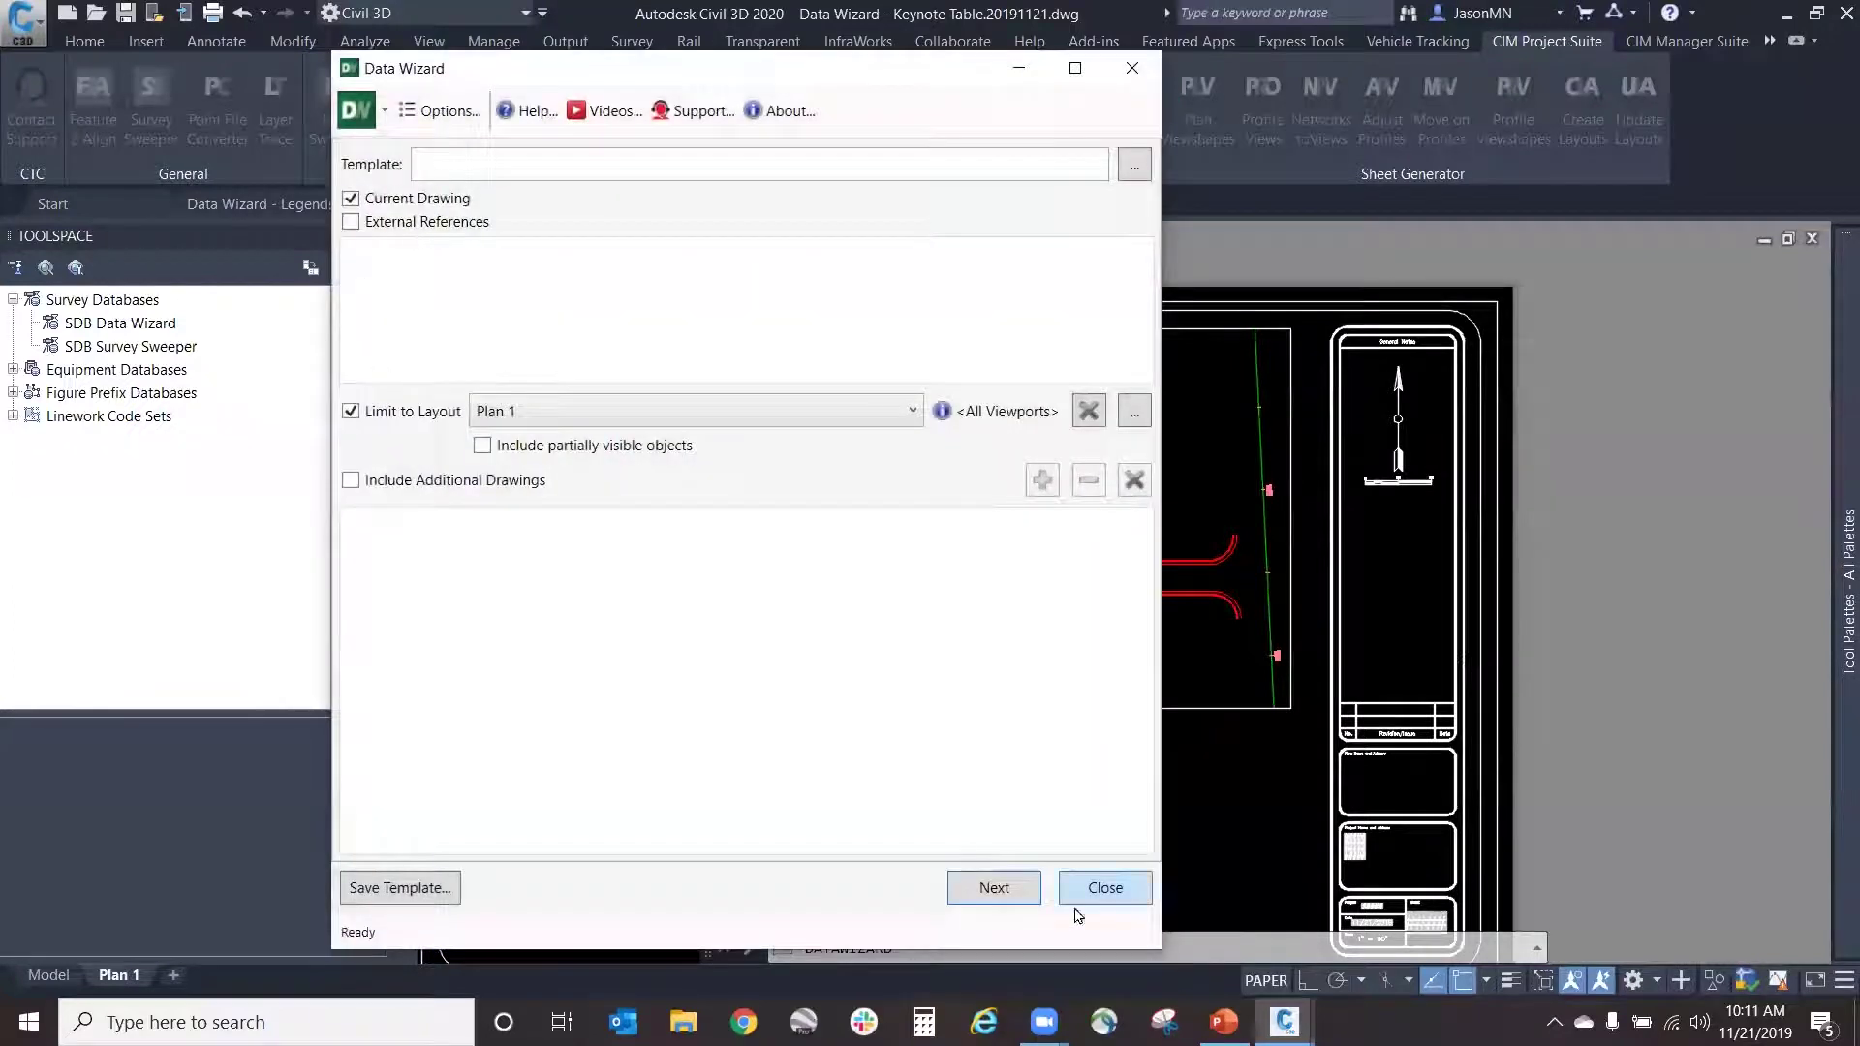
pyautogui.click(998, 889)
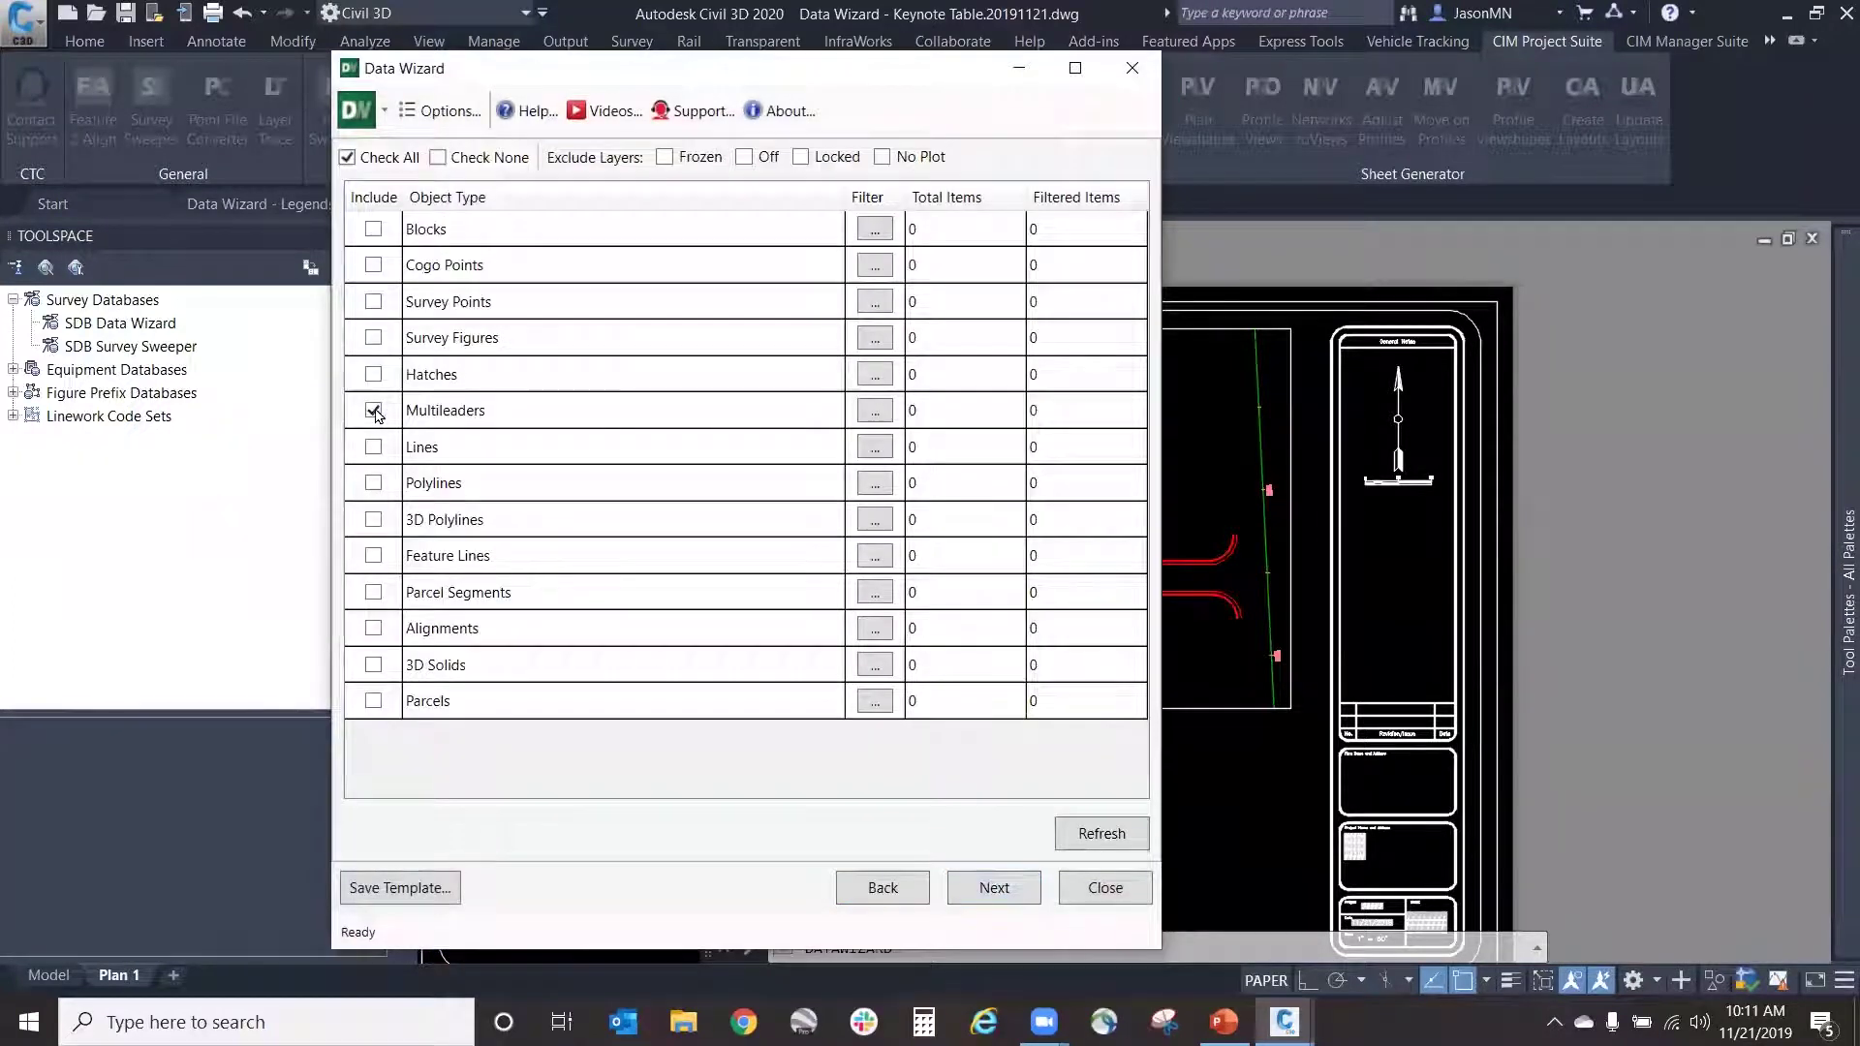
pyautogui.click(1110, 831)
# Step: Review the grouping and include/exclude options in the multileaders' object filters, and cancel the dialog
pyautogui.click(877, 414)
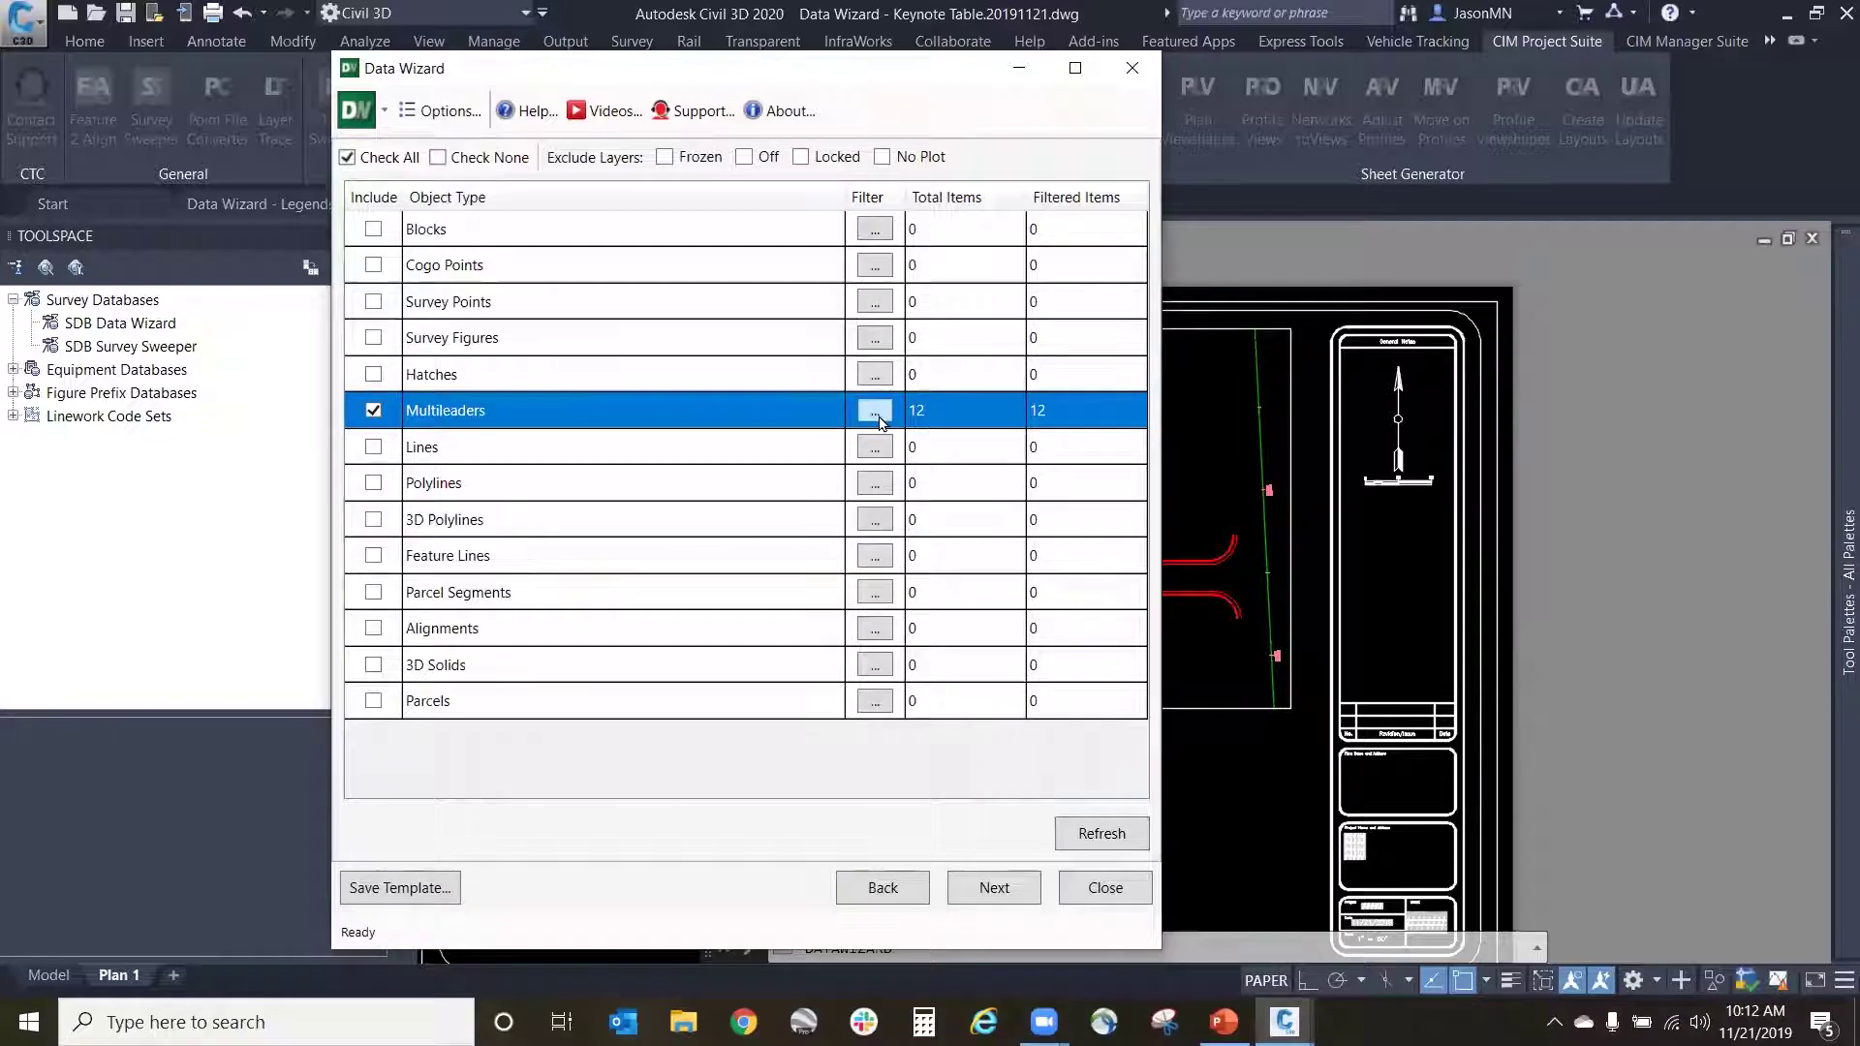
pyautogui.click(875, 414)
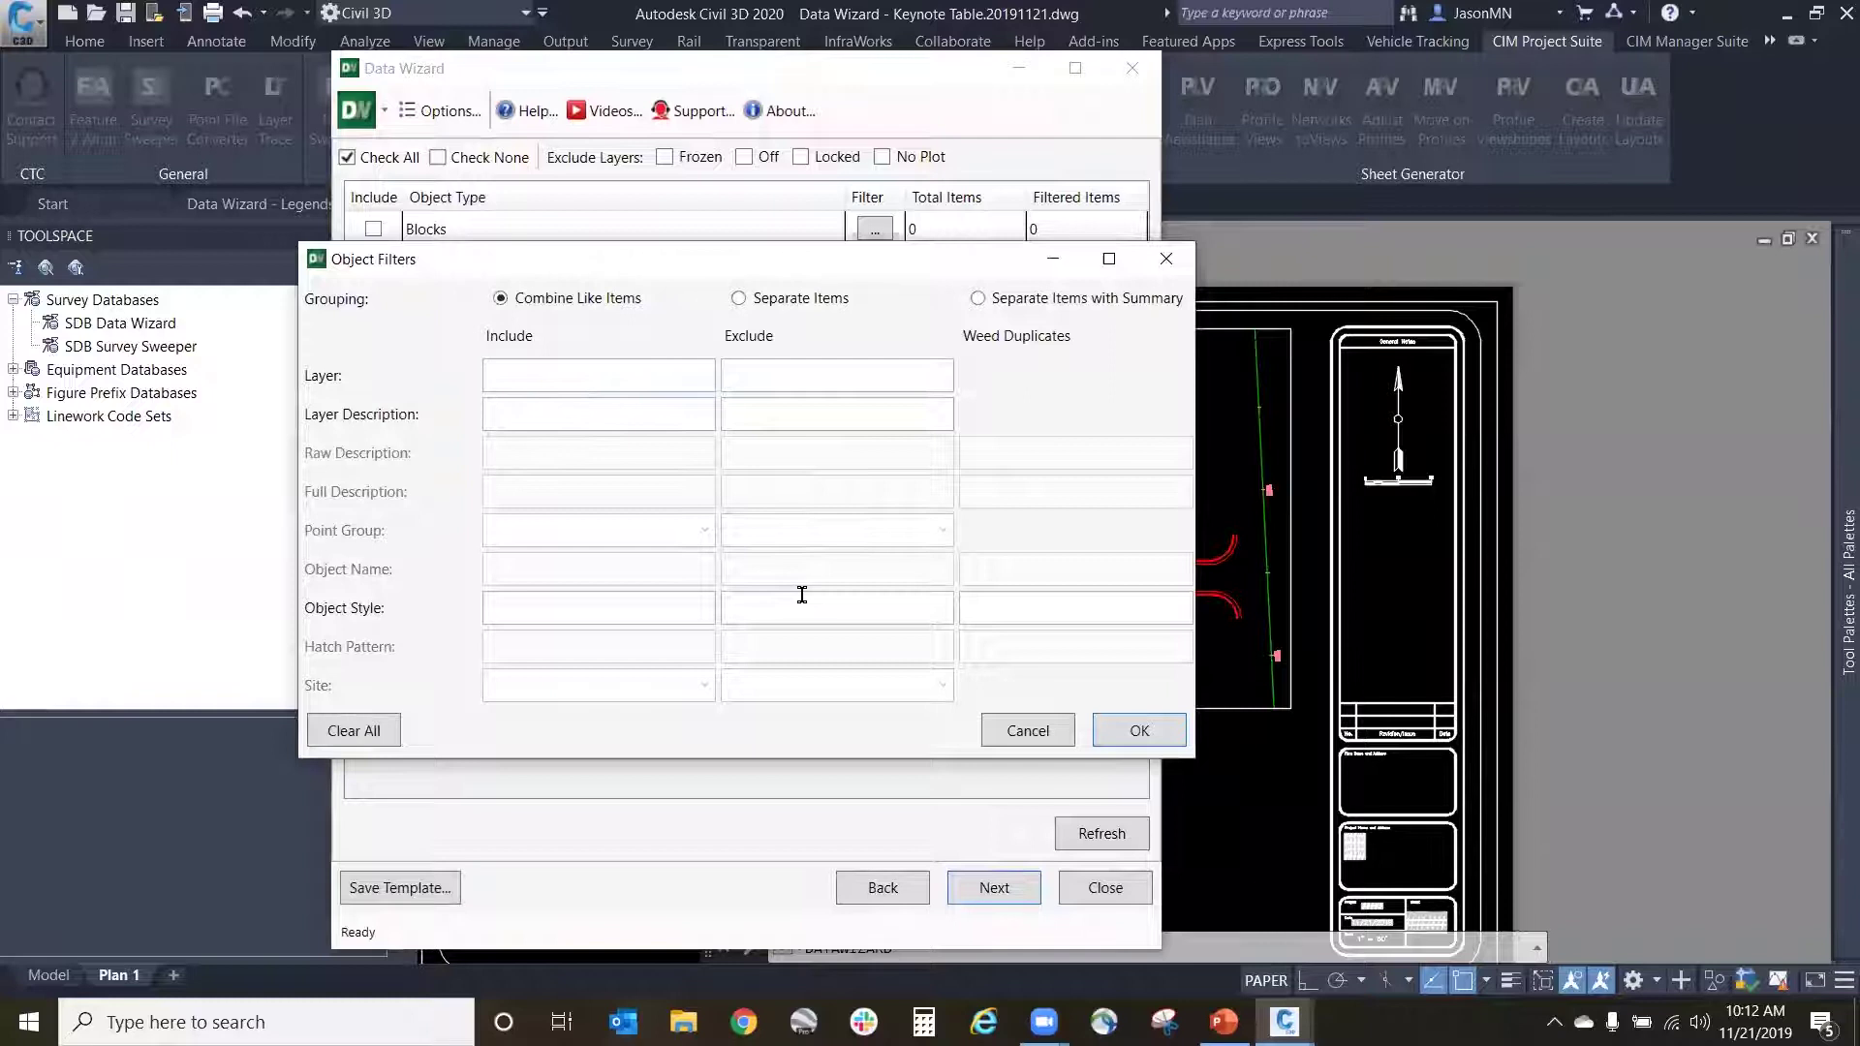
pyautogui.click(1058, 727)
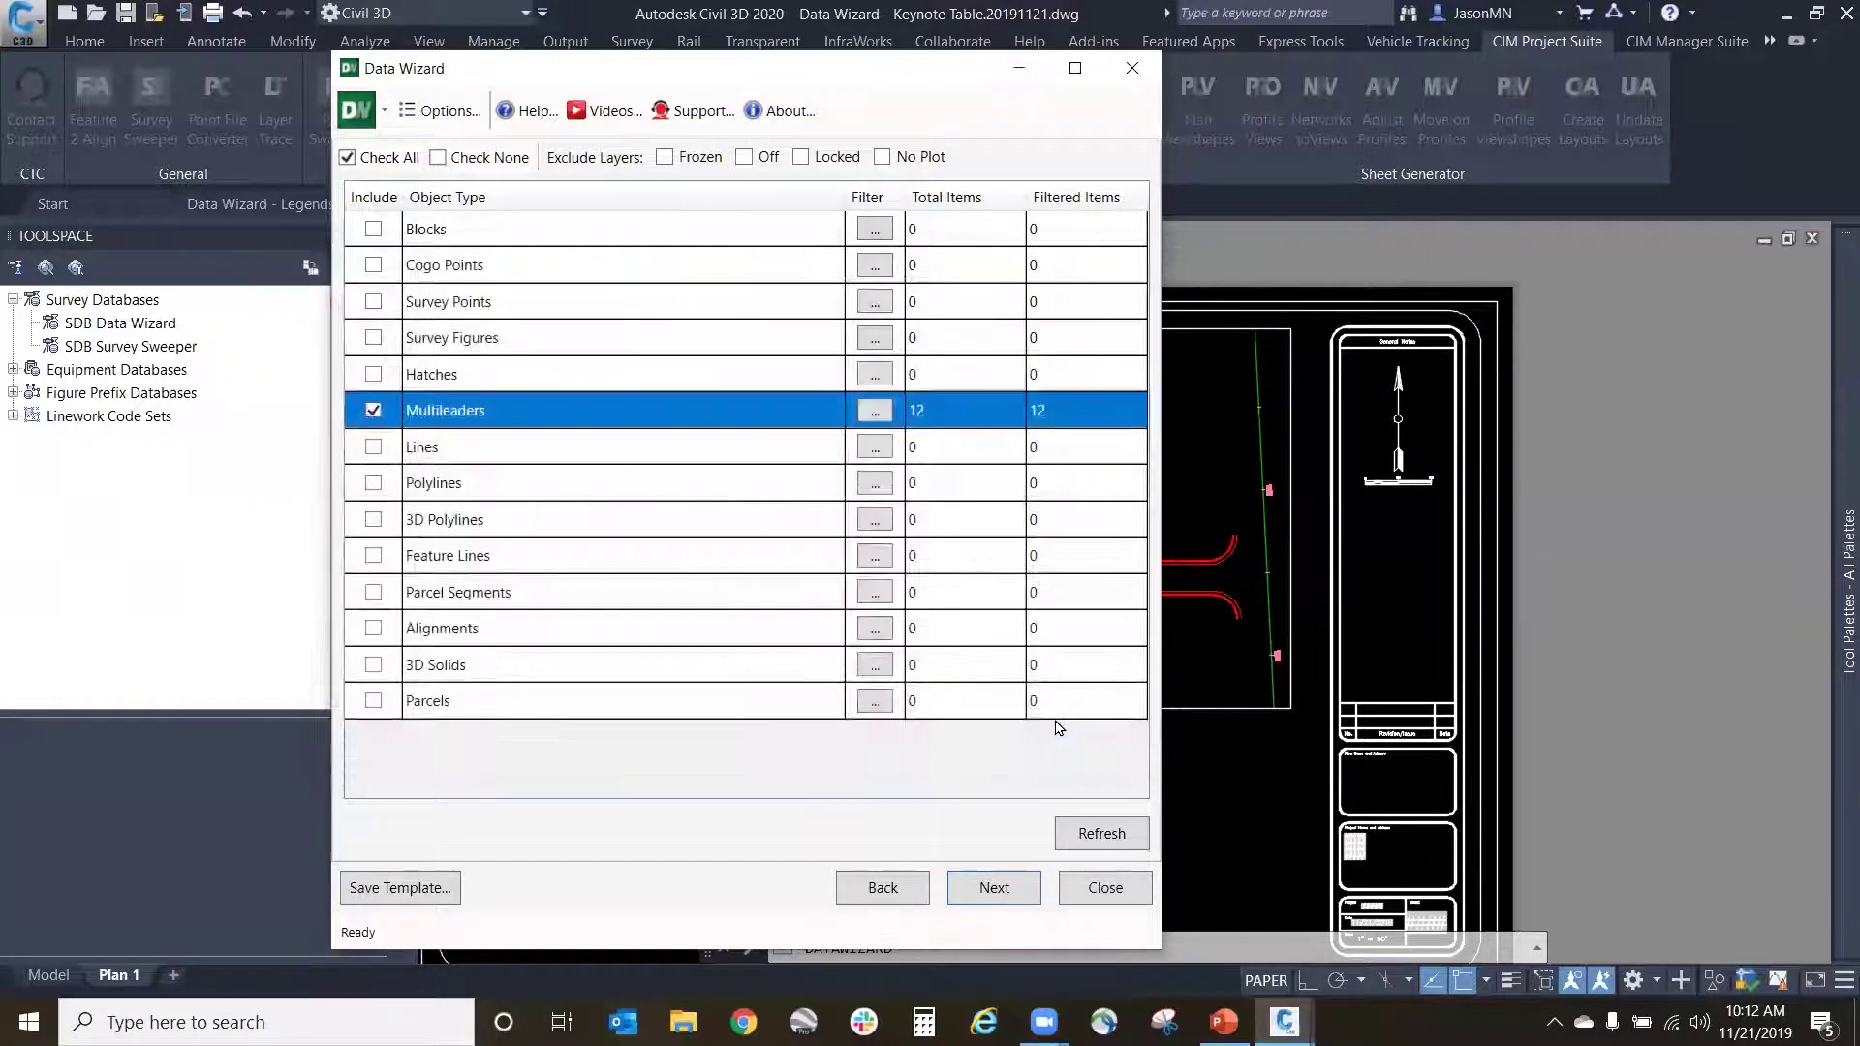
# Step: Generate the upper-case Key table in the PS Legend style with symbol scale 1, and place it below the Plan 1 viewport
pyautogui.click(998, 889)
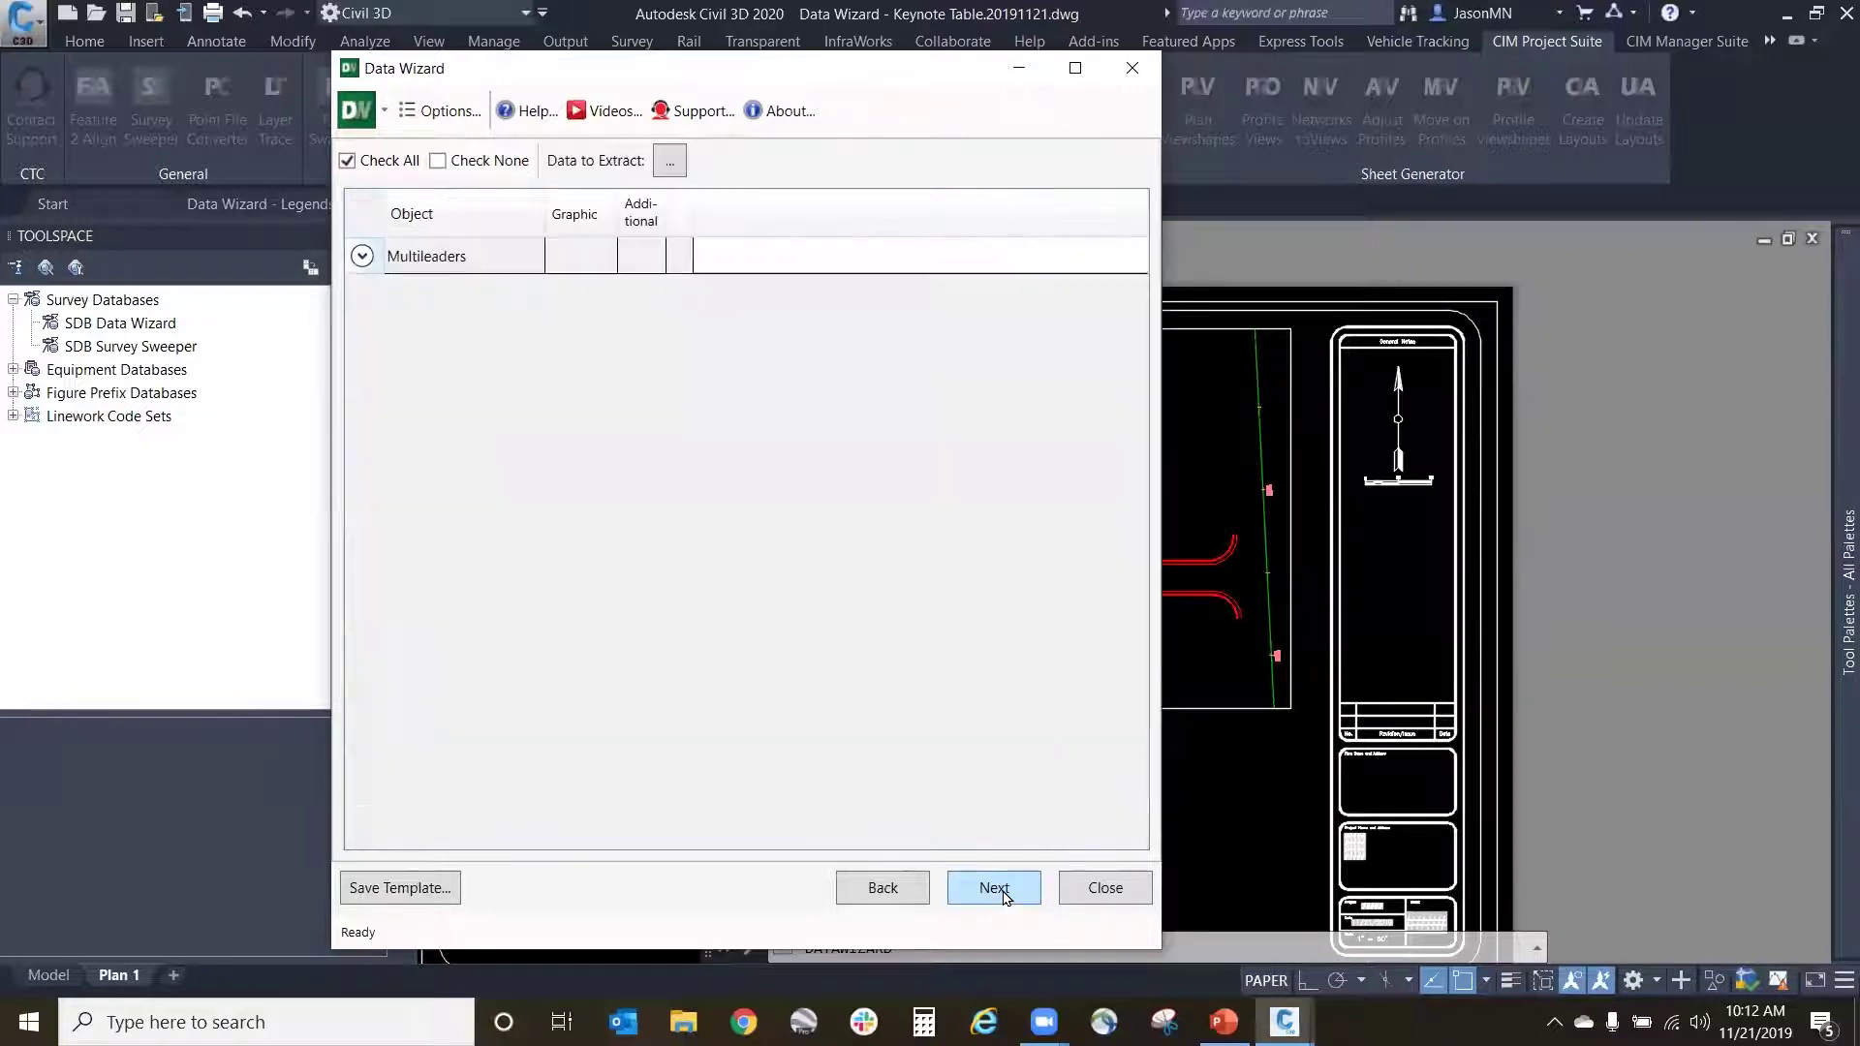
pyautogui.click(998, 888)
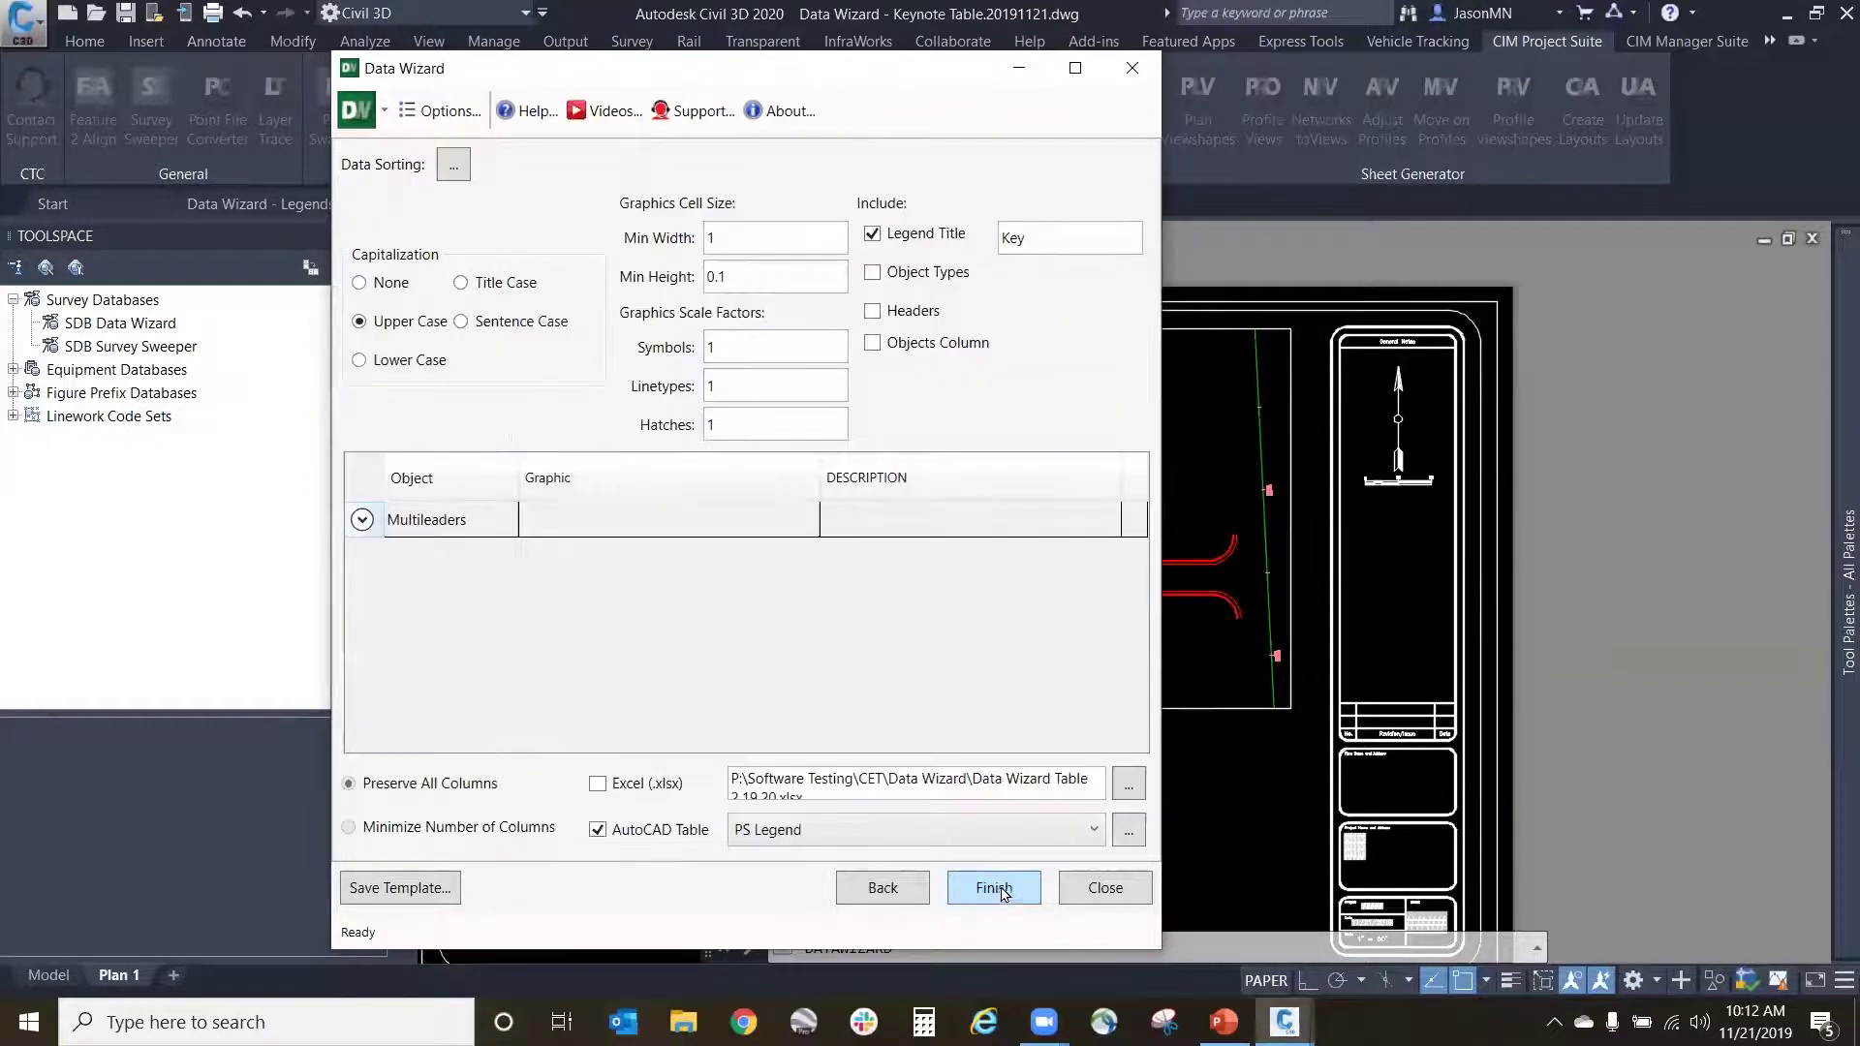
pyautogui.click(995, 888)
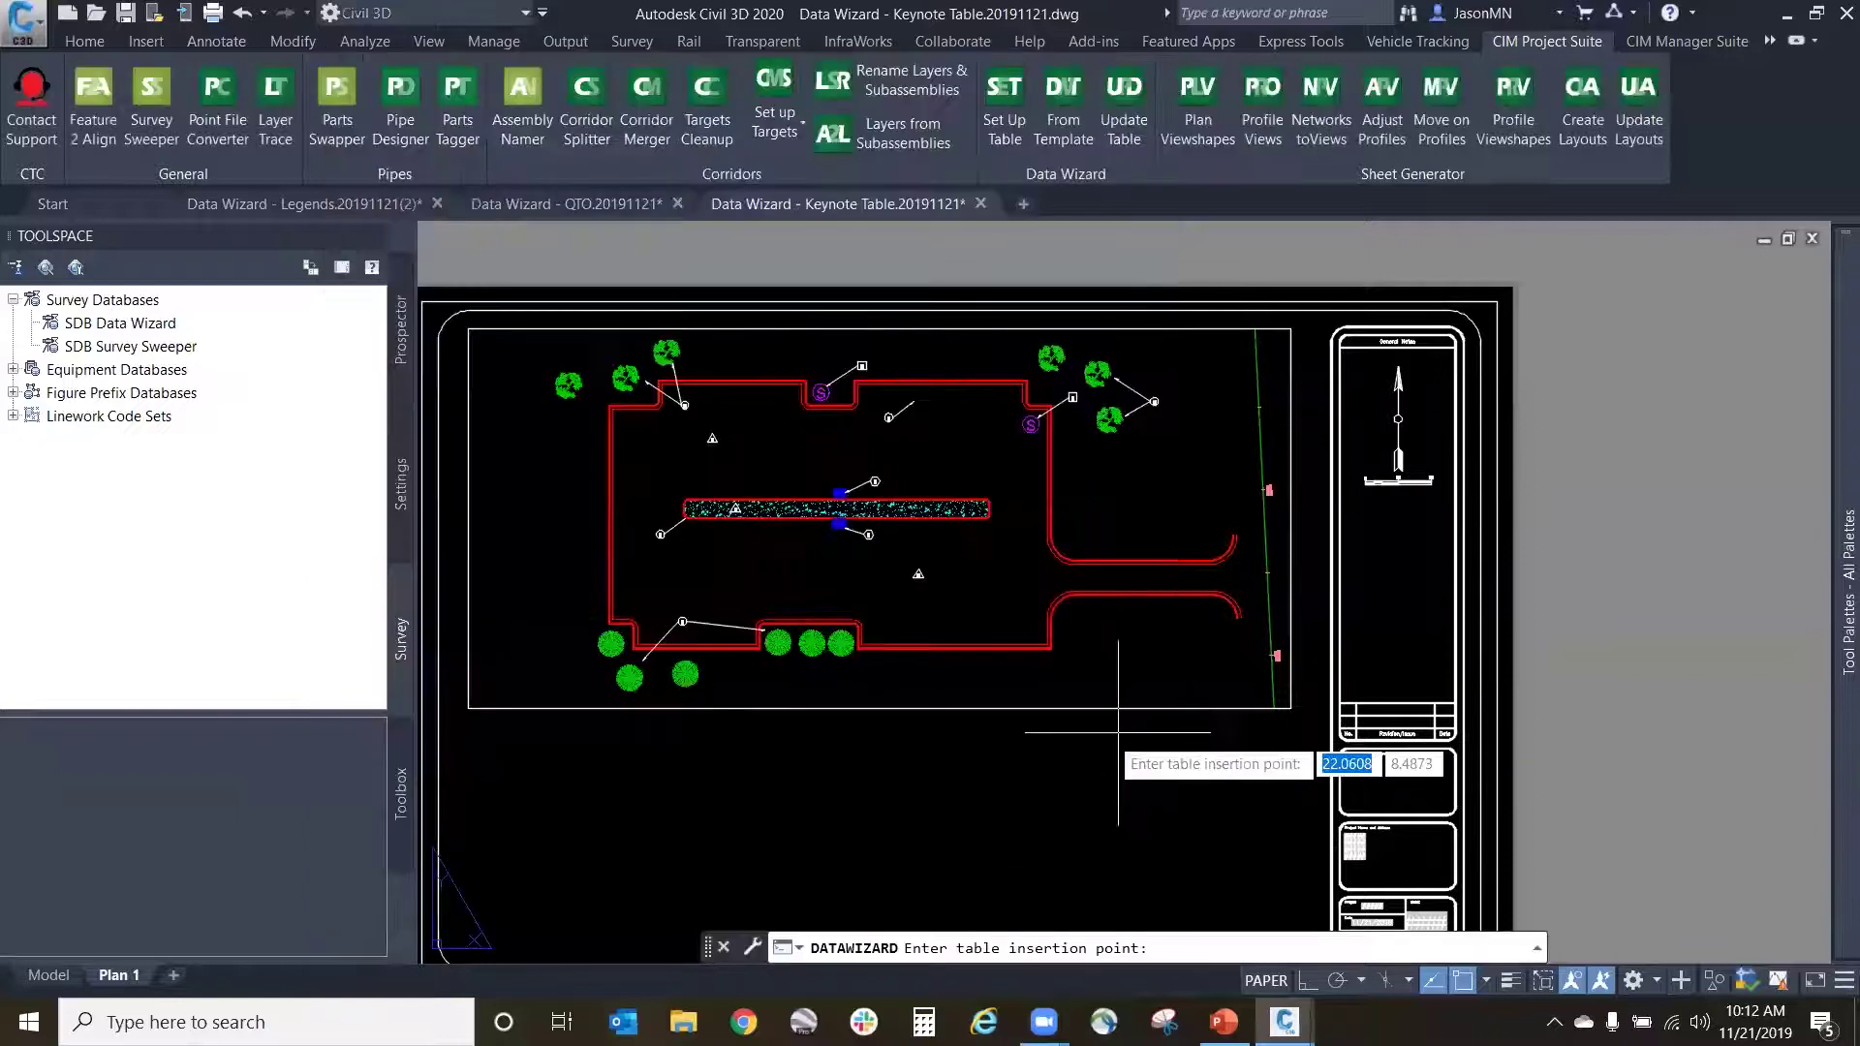
pyautogui.click(786, 732)
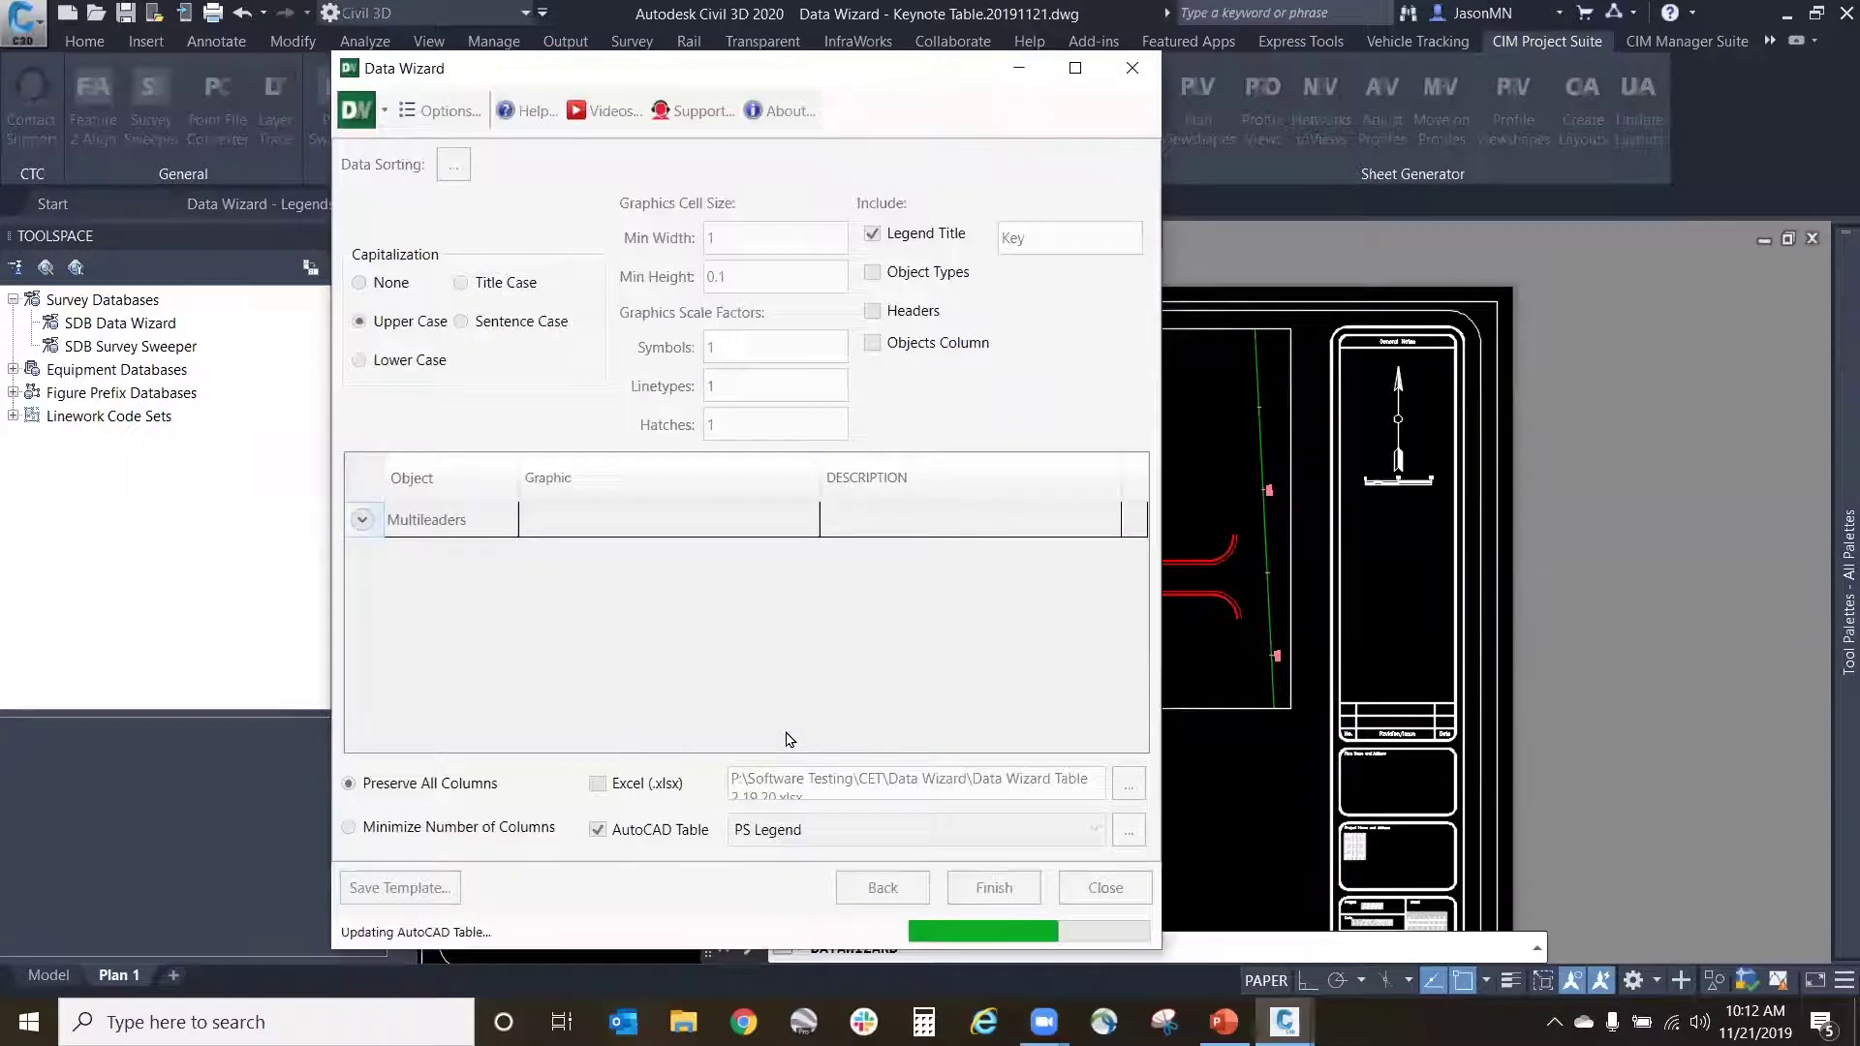
# Step: Examine the Key table's numbered symbols and descriptions, comparing them with the keynotes around the parking lot on Plan 1
pyautogui.scroll(-4, 778, 457)
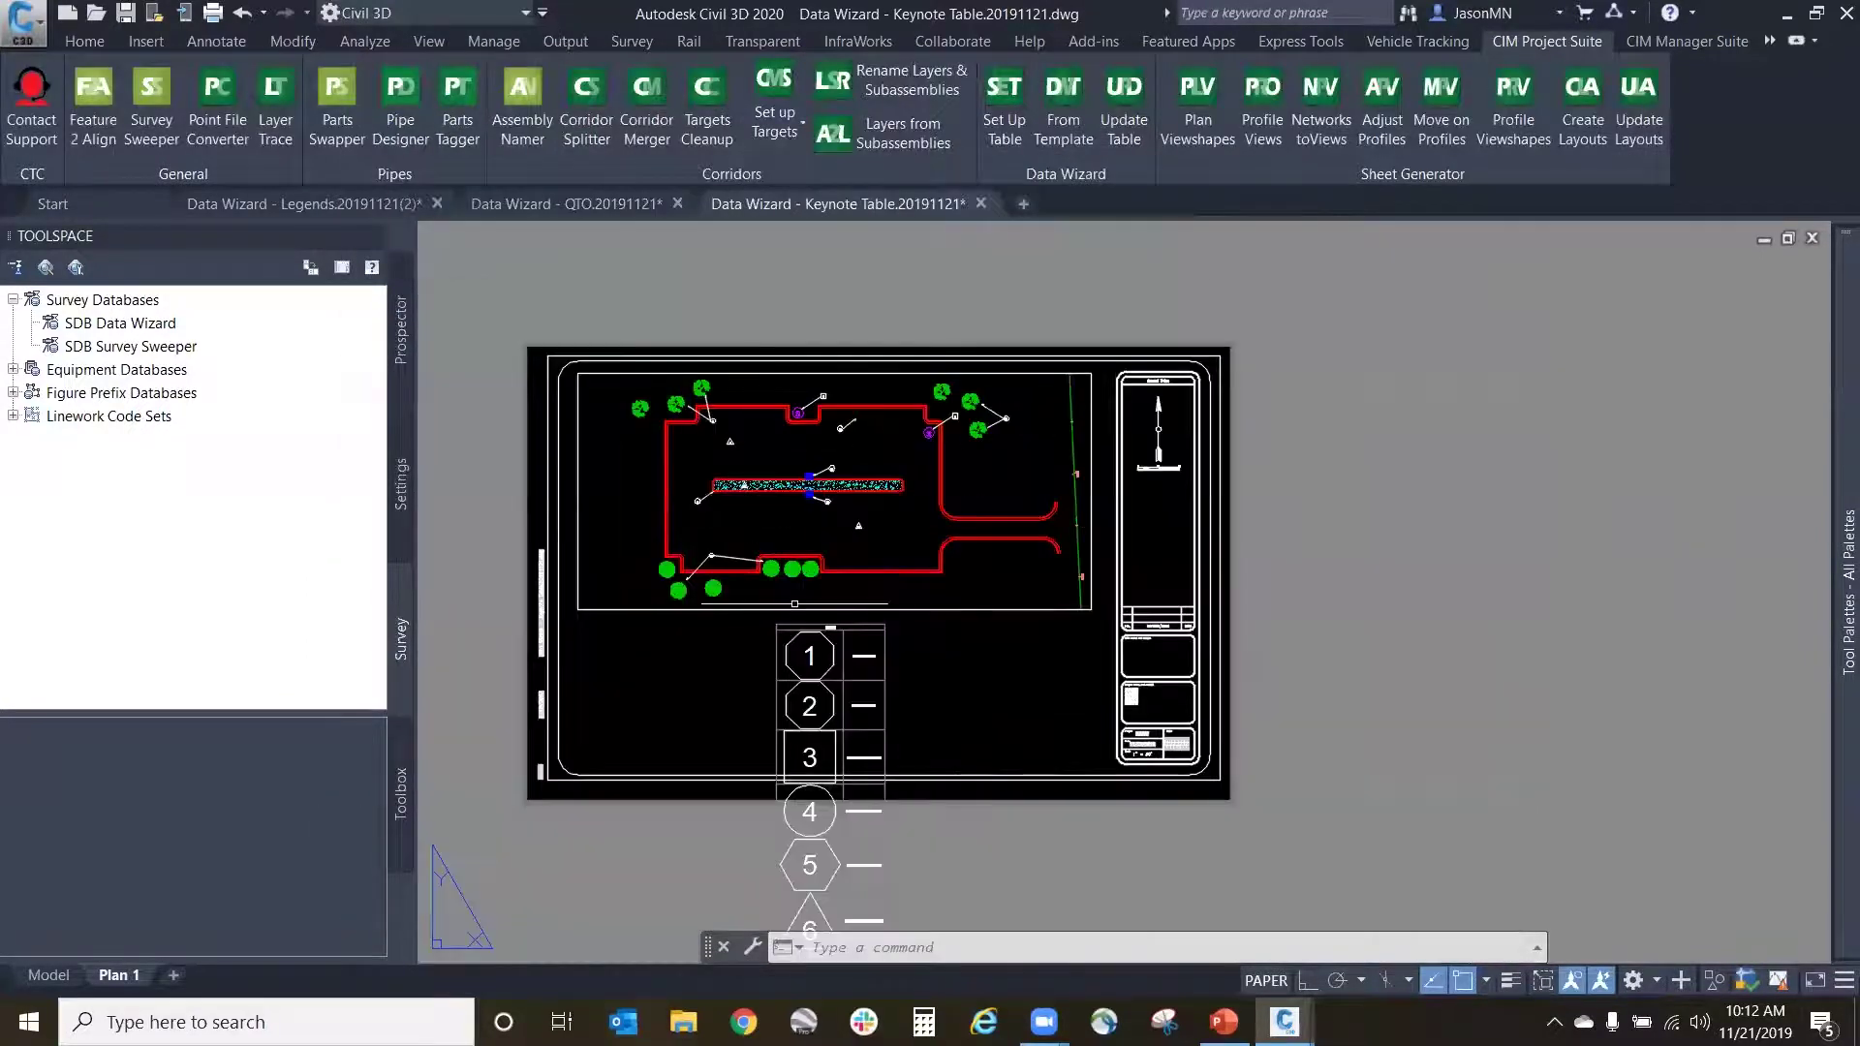
pyautogui.scroll(8, 829, 619)
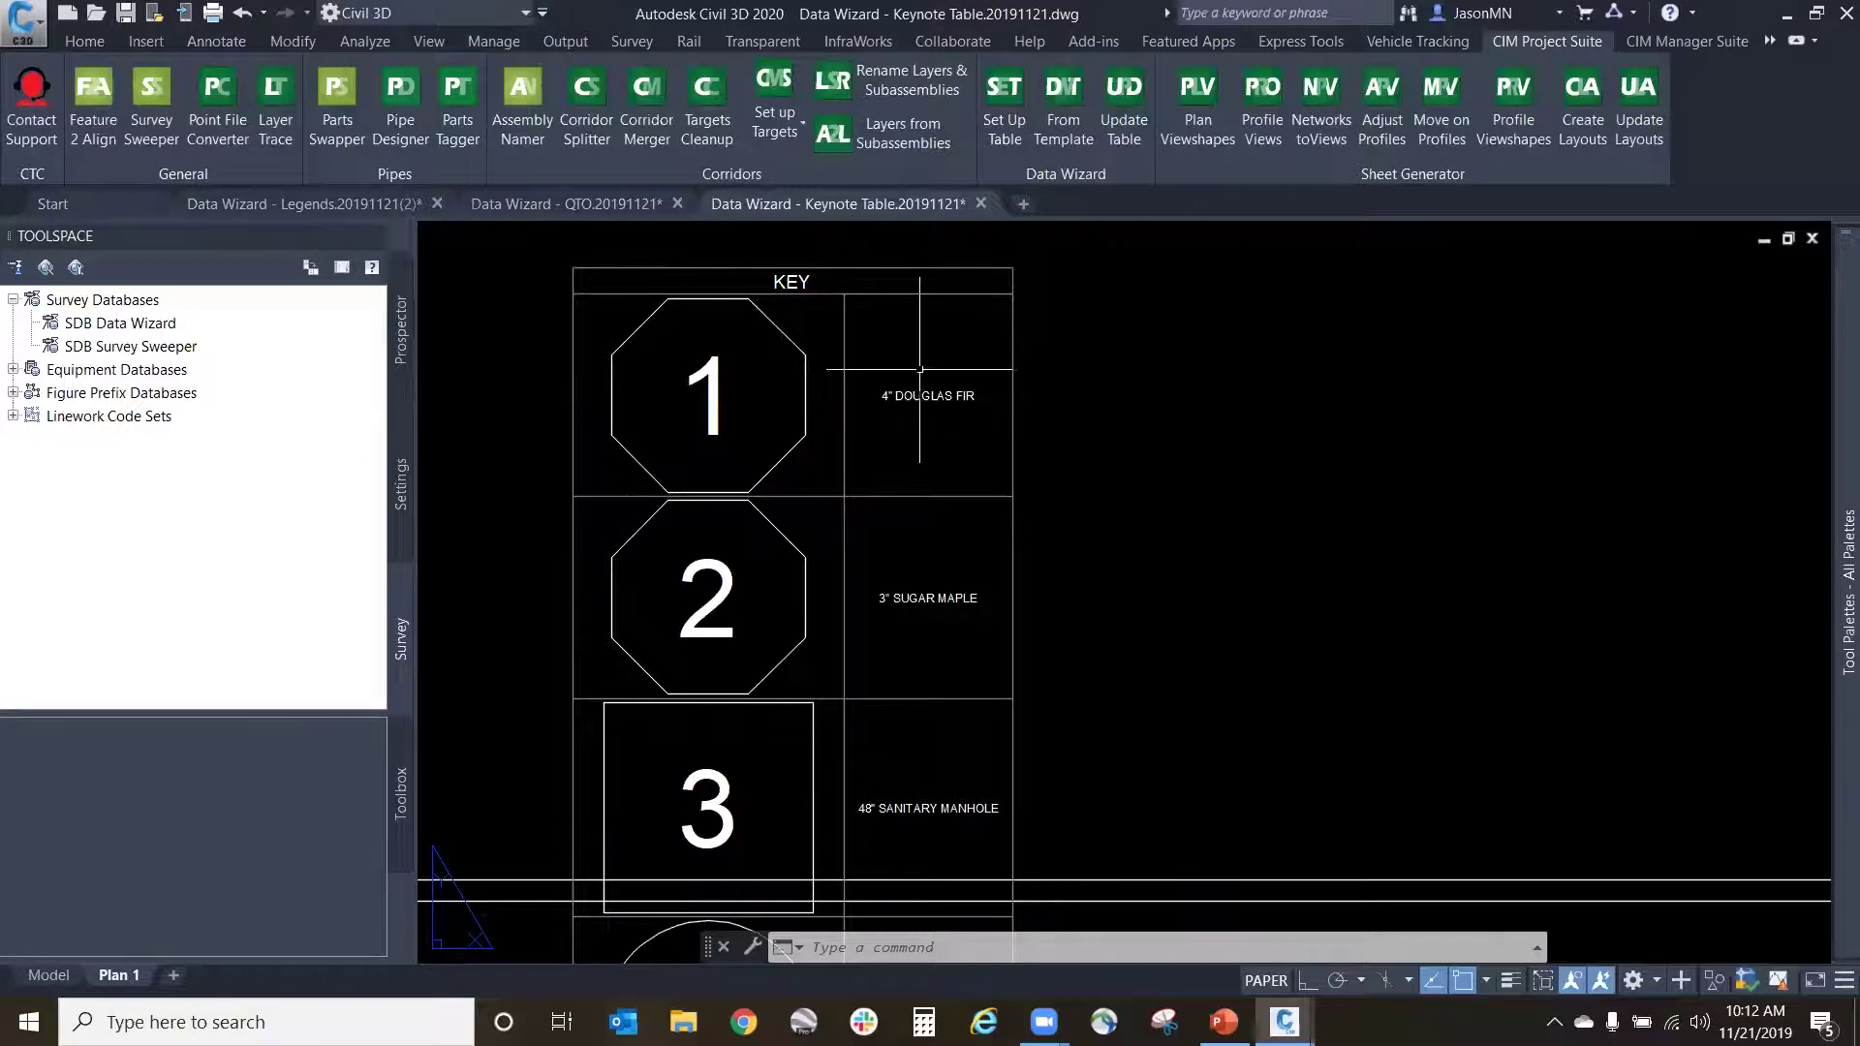
pyautogui.scroll(-6, 957, 691)
pyautogui.scroll(5, 886, 349)
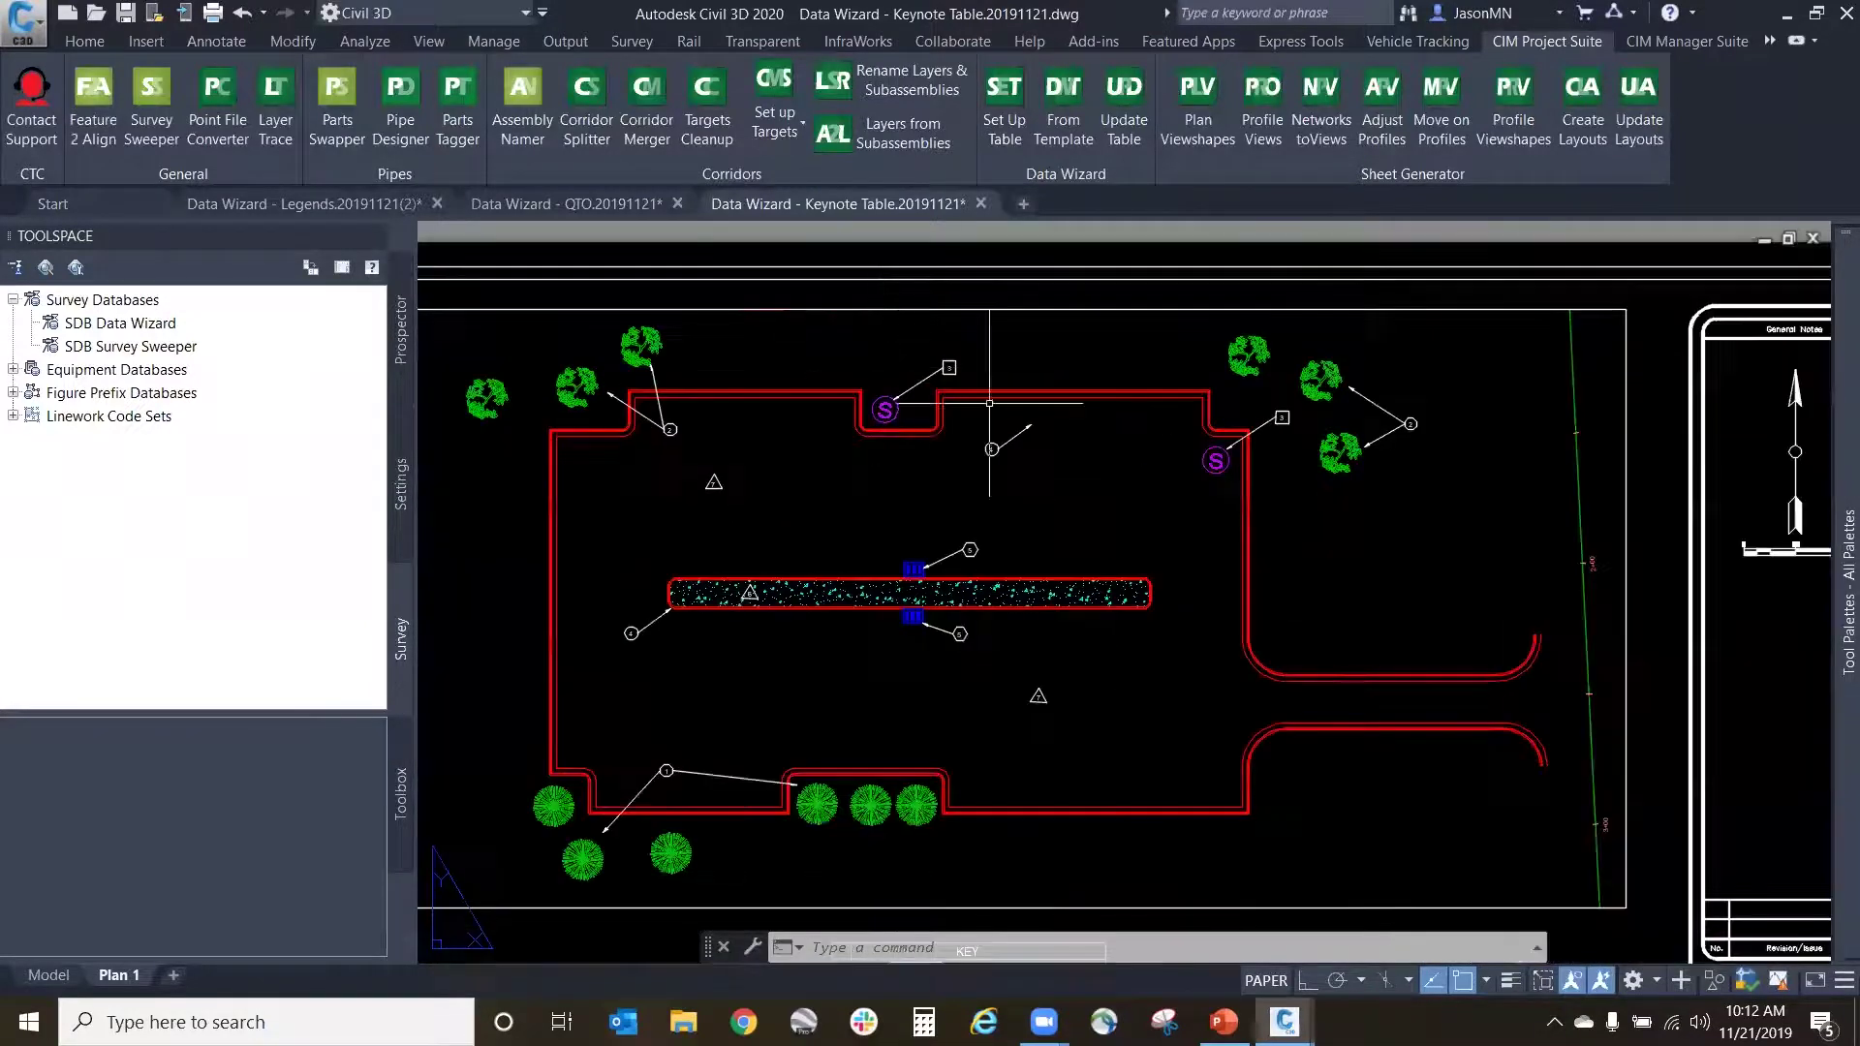
pyautogui.scroll(4, 1414, 417)
pyautogui.scroll(-4, 1163, 533)
pyautogui.scroll(2, 585, 699)
pyautogui.scroll(1, 585, 699)
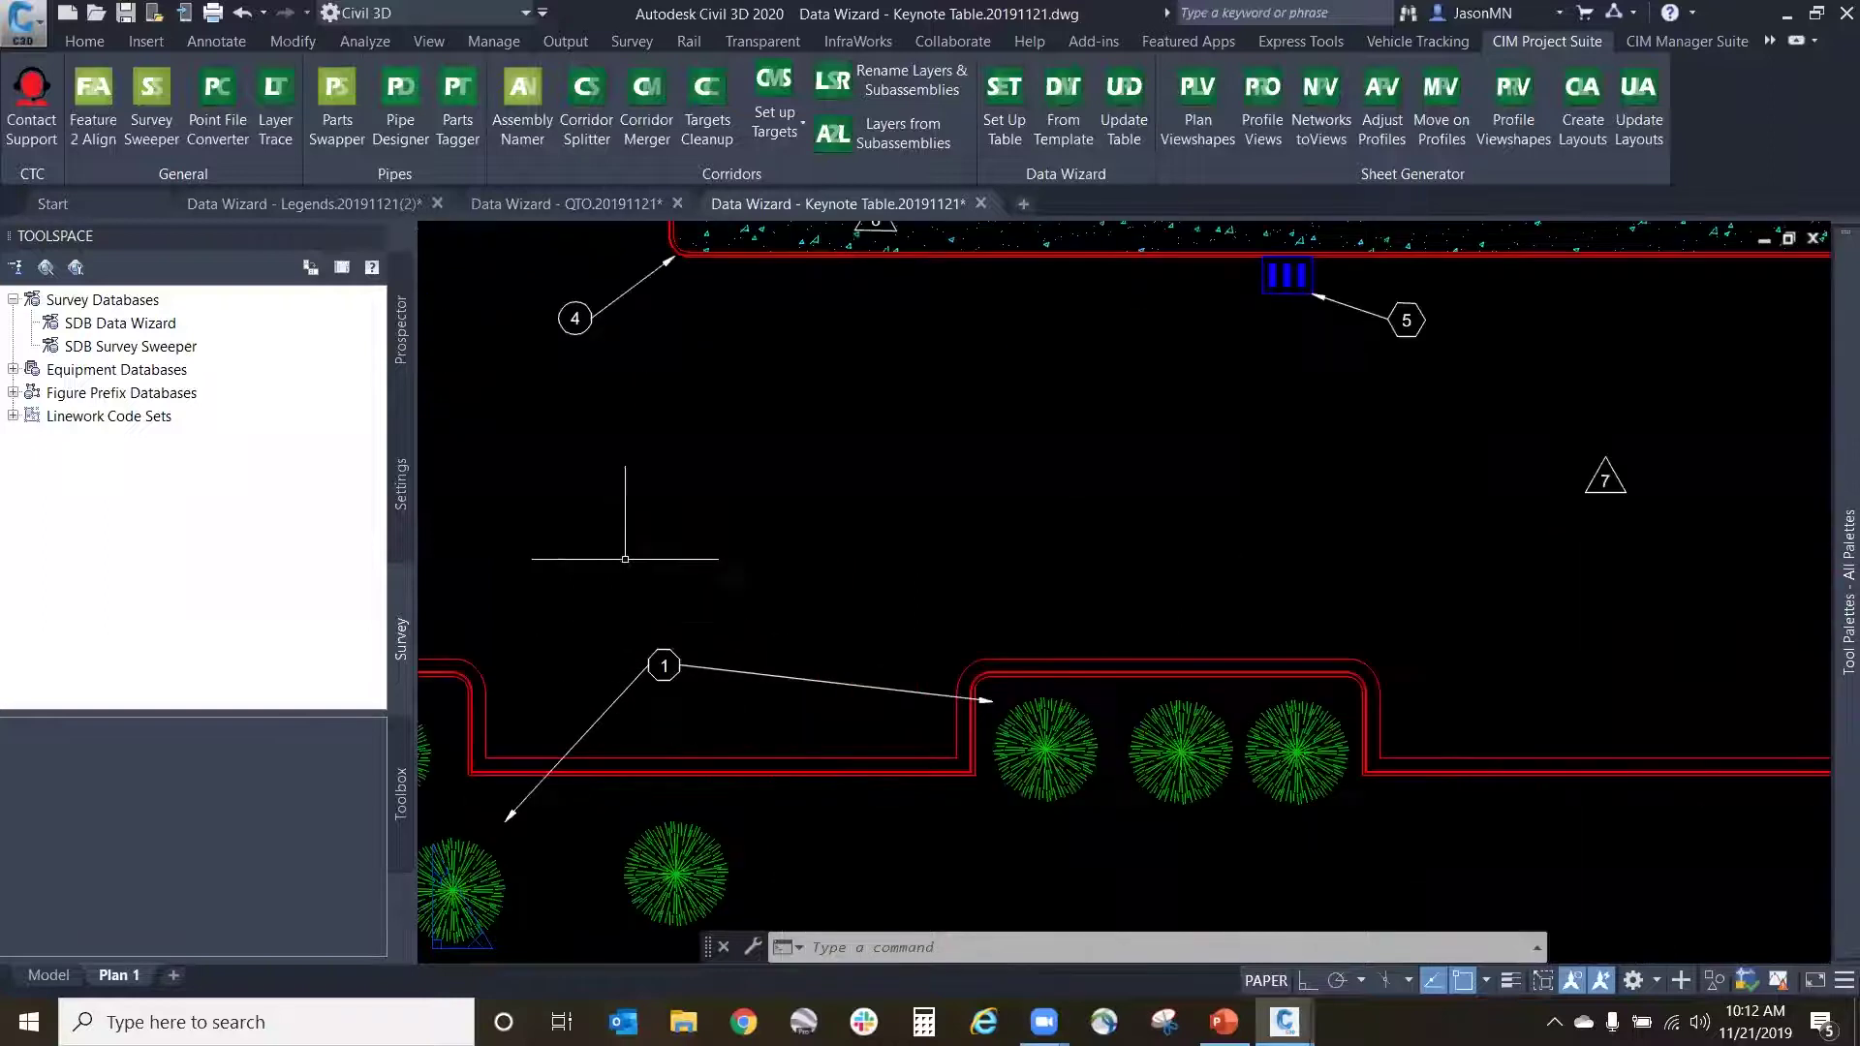
pyautogui.scroll(-3, 623, 519)
pyautogui.scroll(2, 649, 429)
pyautogui.scroll(-2, 799, 402)
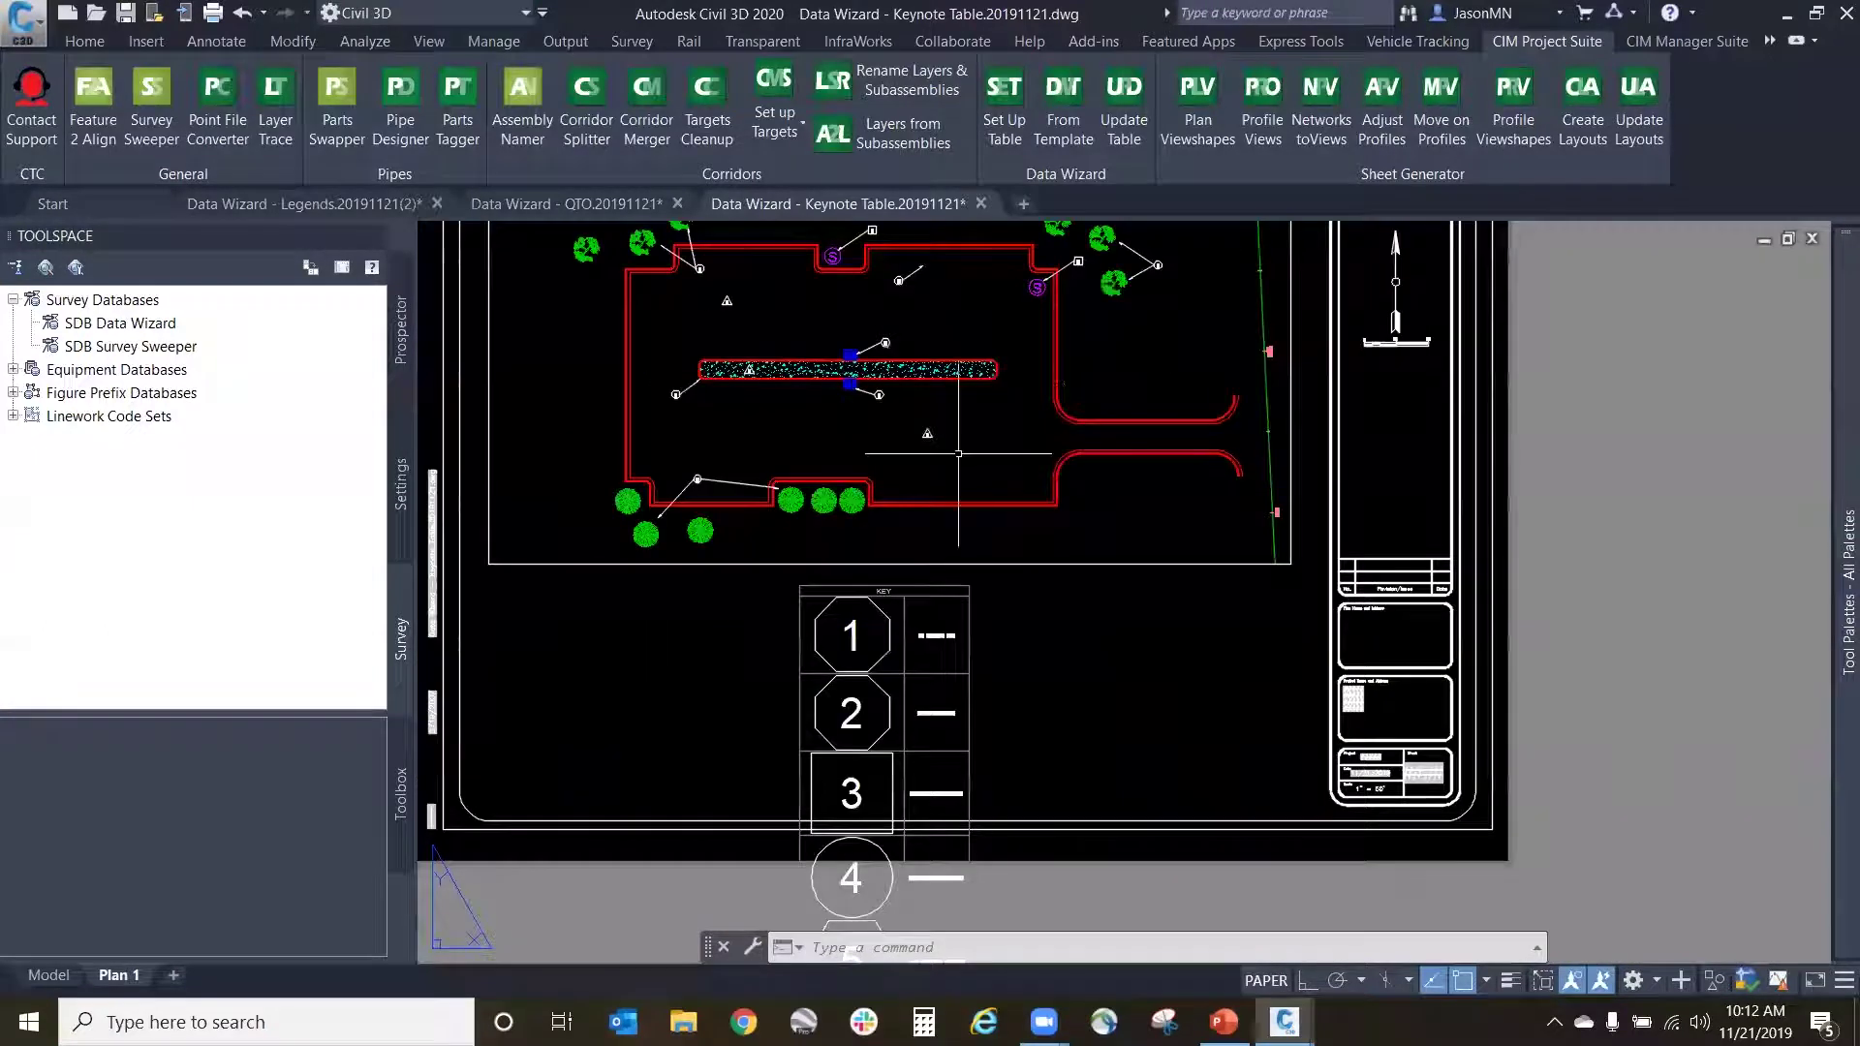
pyautogui.scroll(-2, 934, 490)
pyautogui.scroll(3, 914, 679)
pyautogui.scroll(-1, 930, 678)
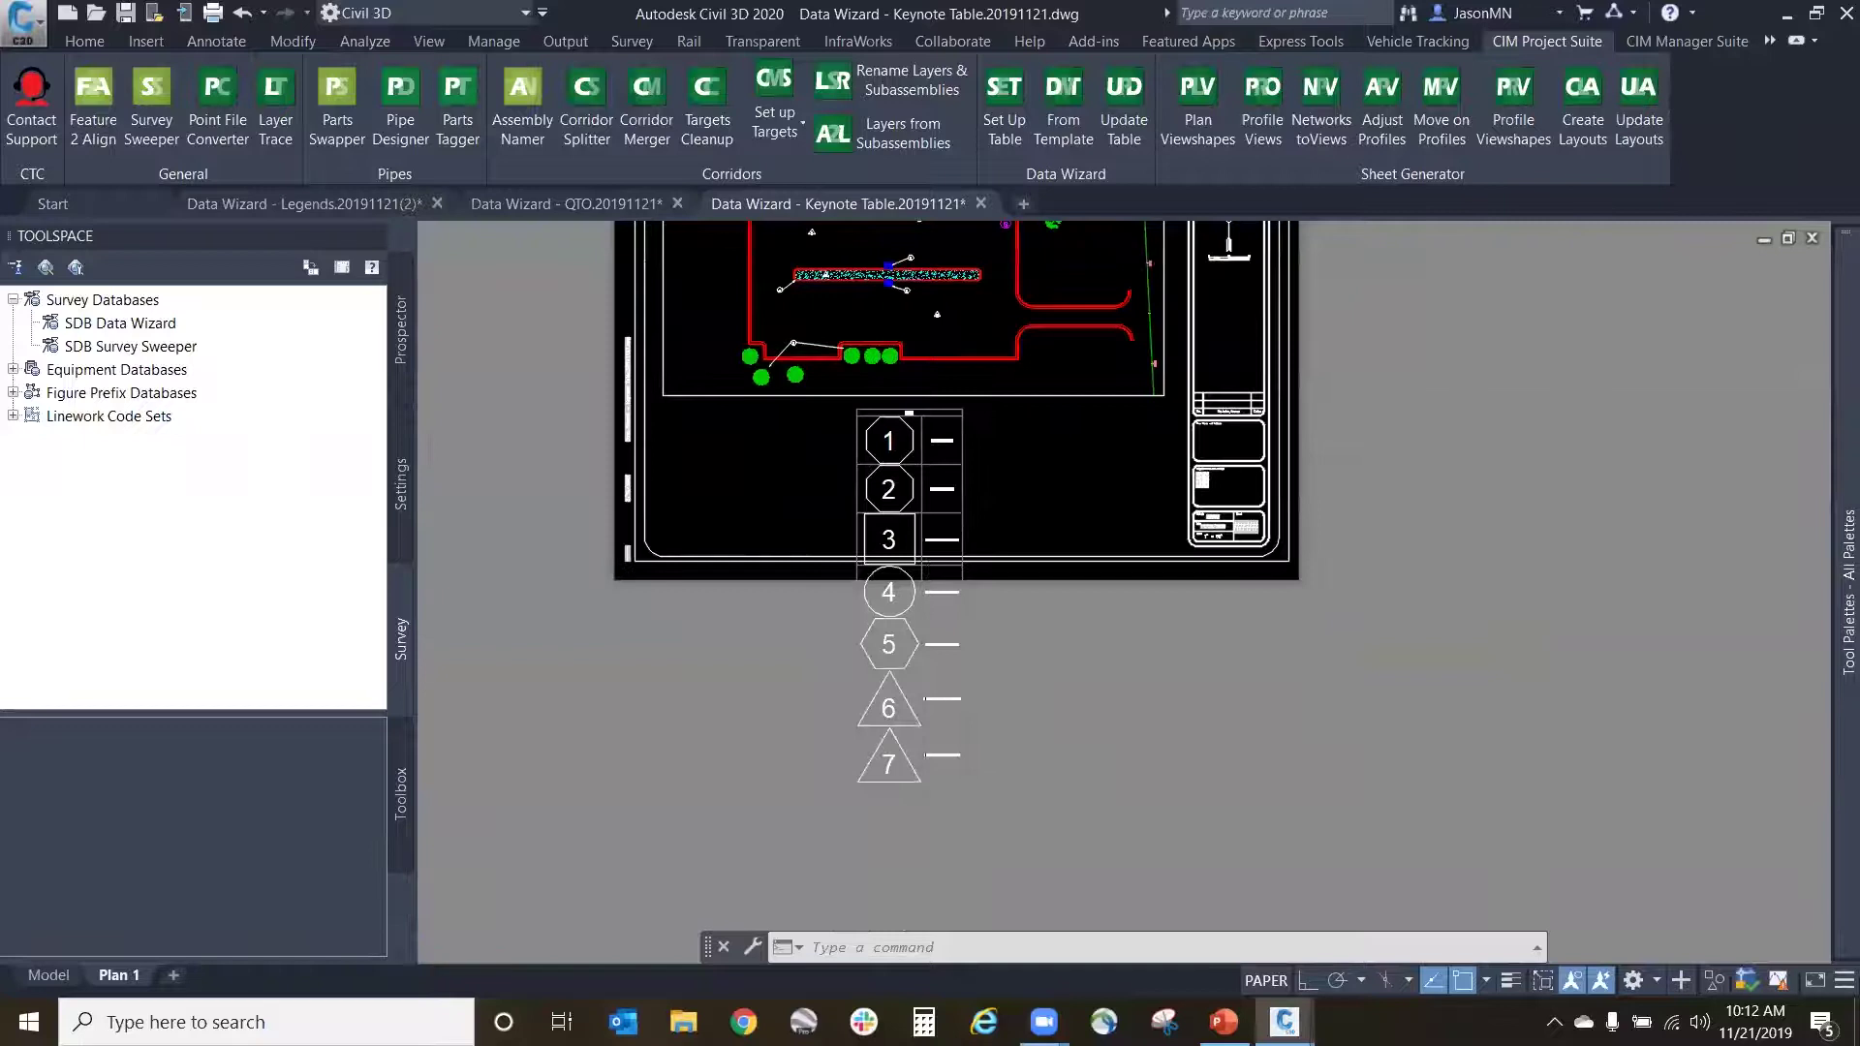
pyautogui.scroll(3, 935, 876)
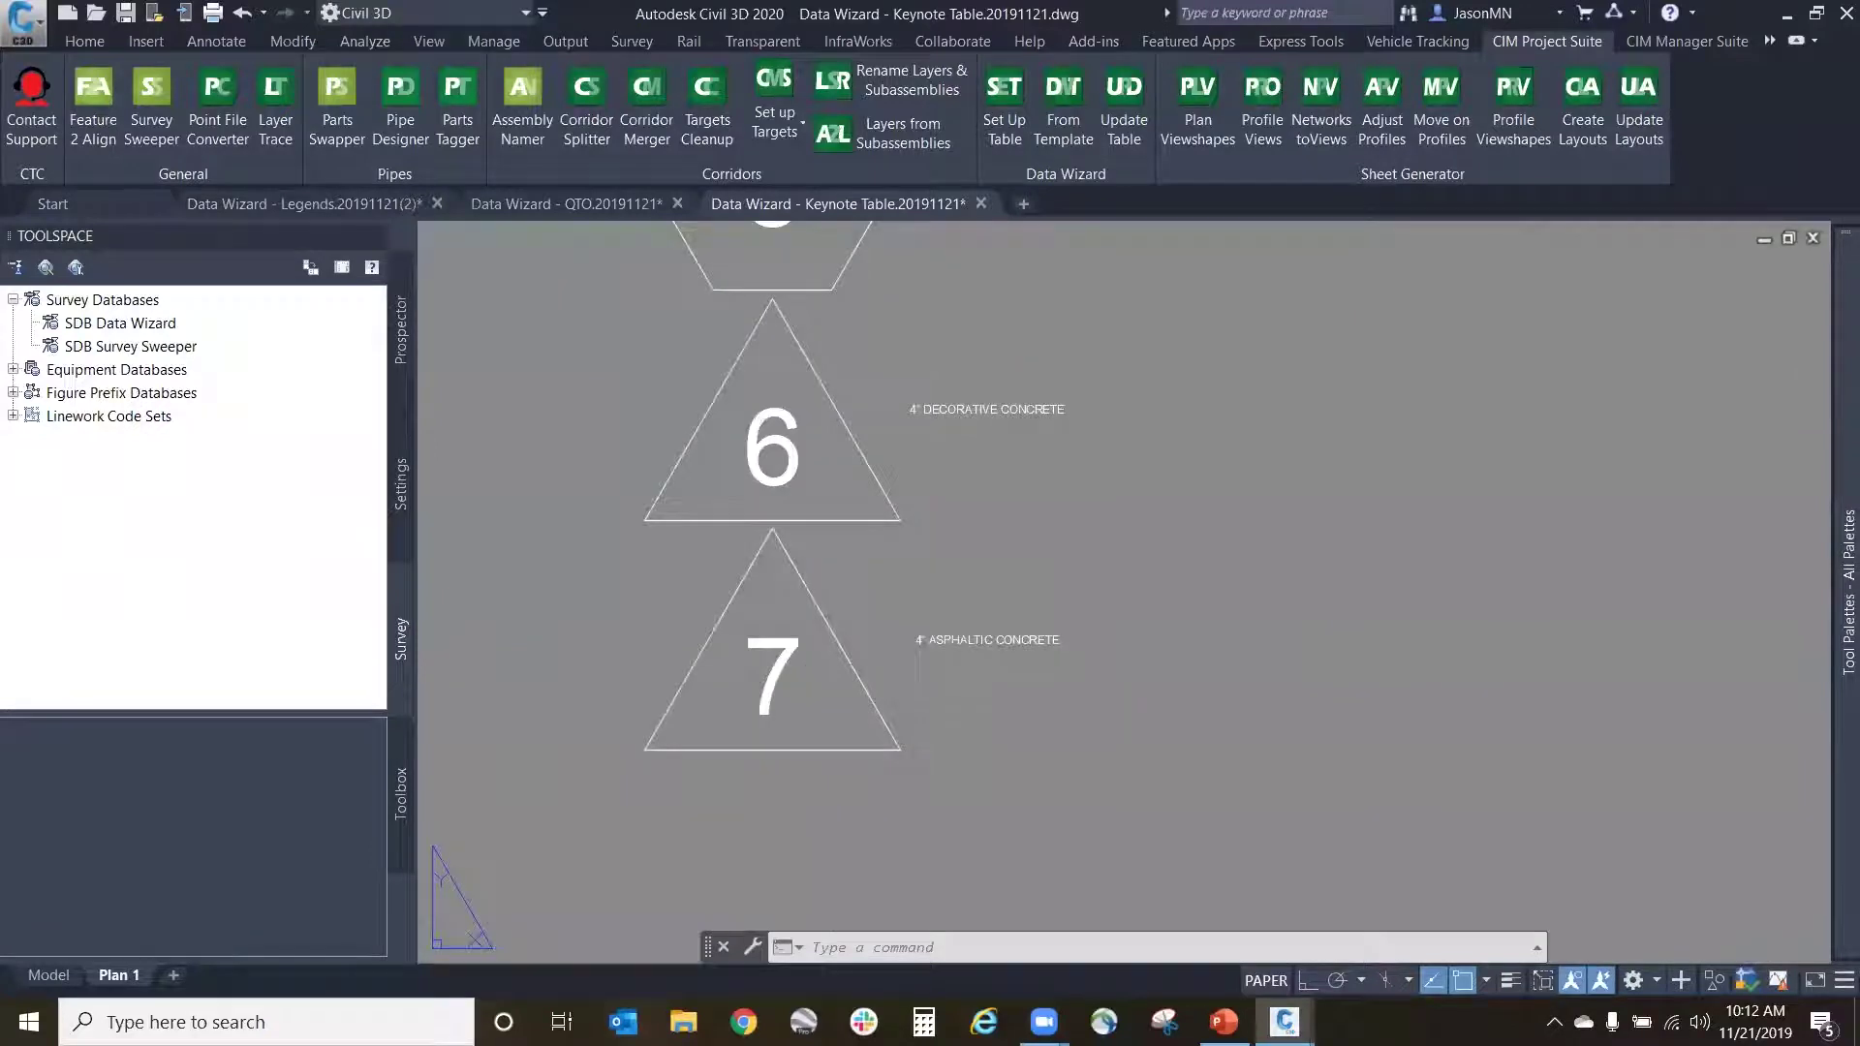
pyautogui.scroll(-5, 959, 766)
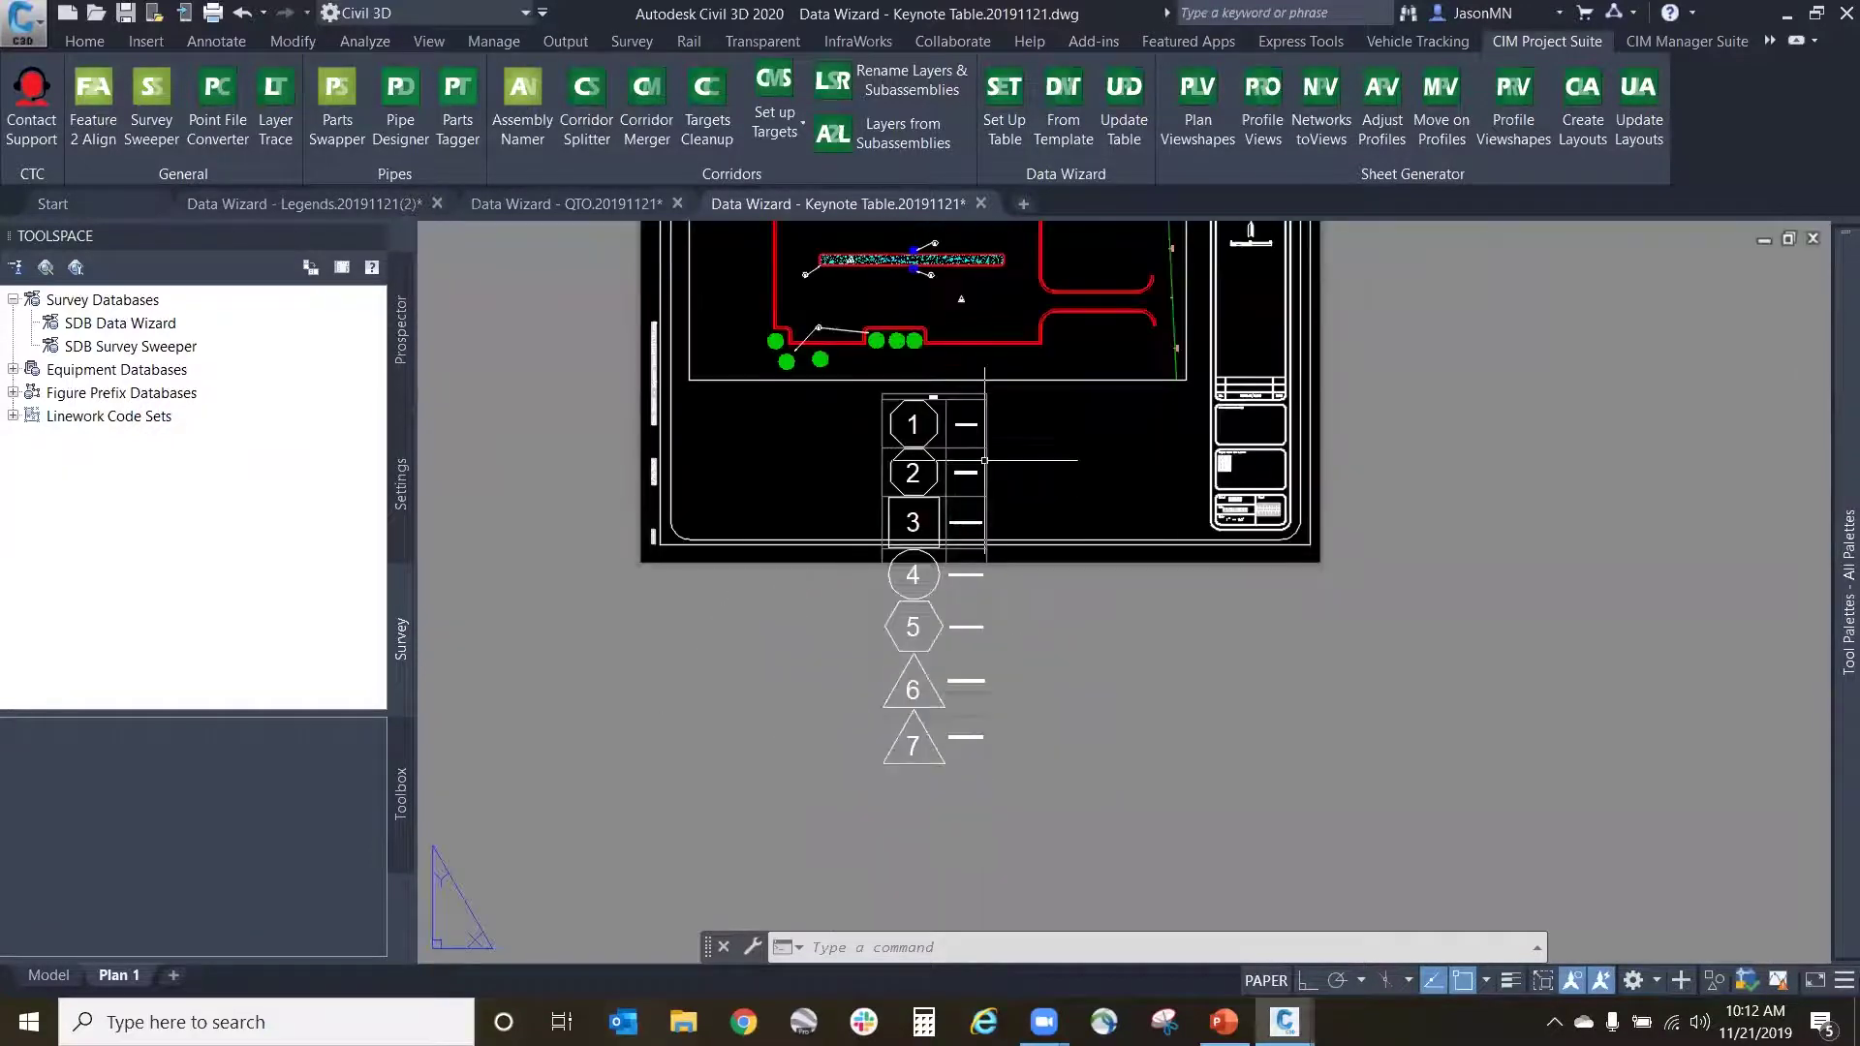
# Step: Erase the Key table below the Plan 1 viewport
pyautogui.scroll(2, 941, 389)
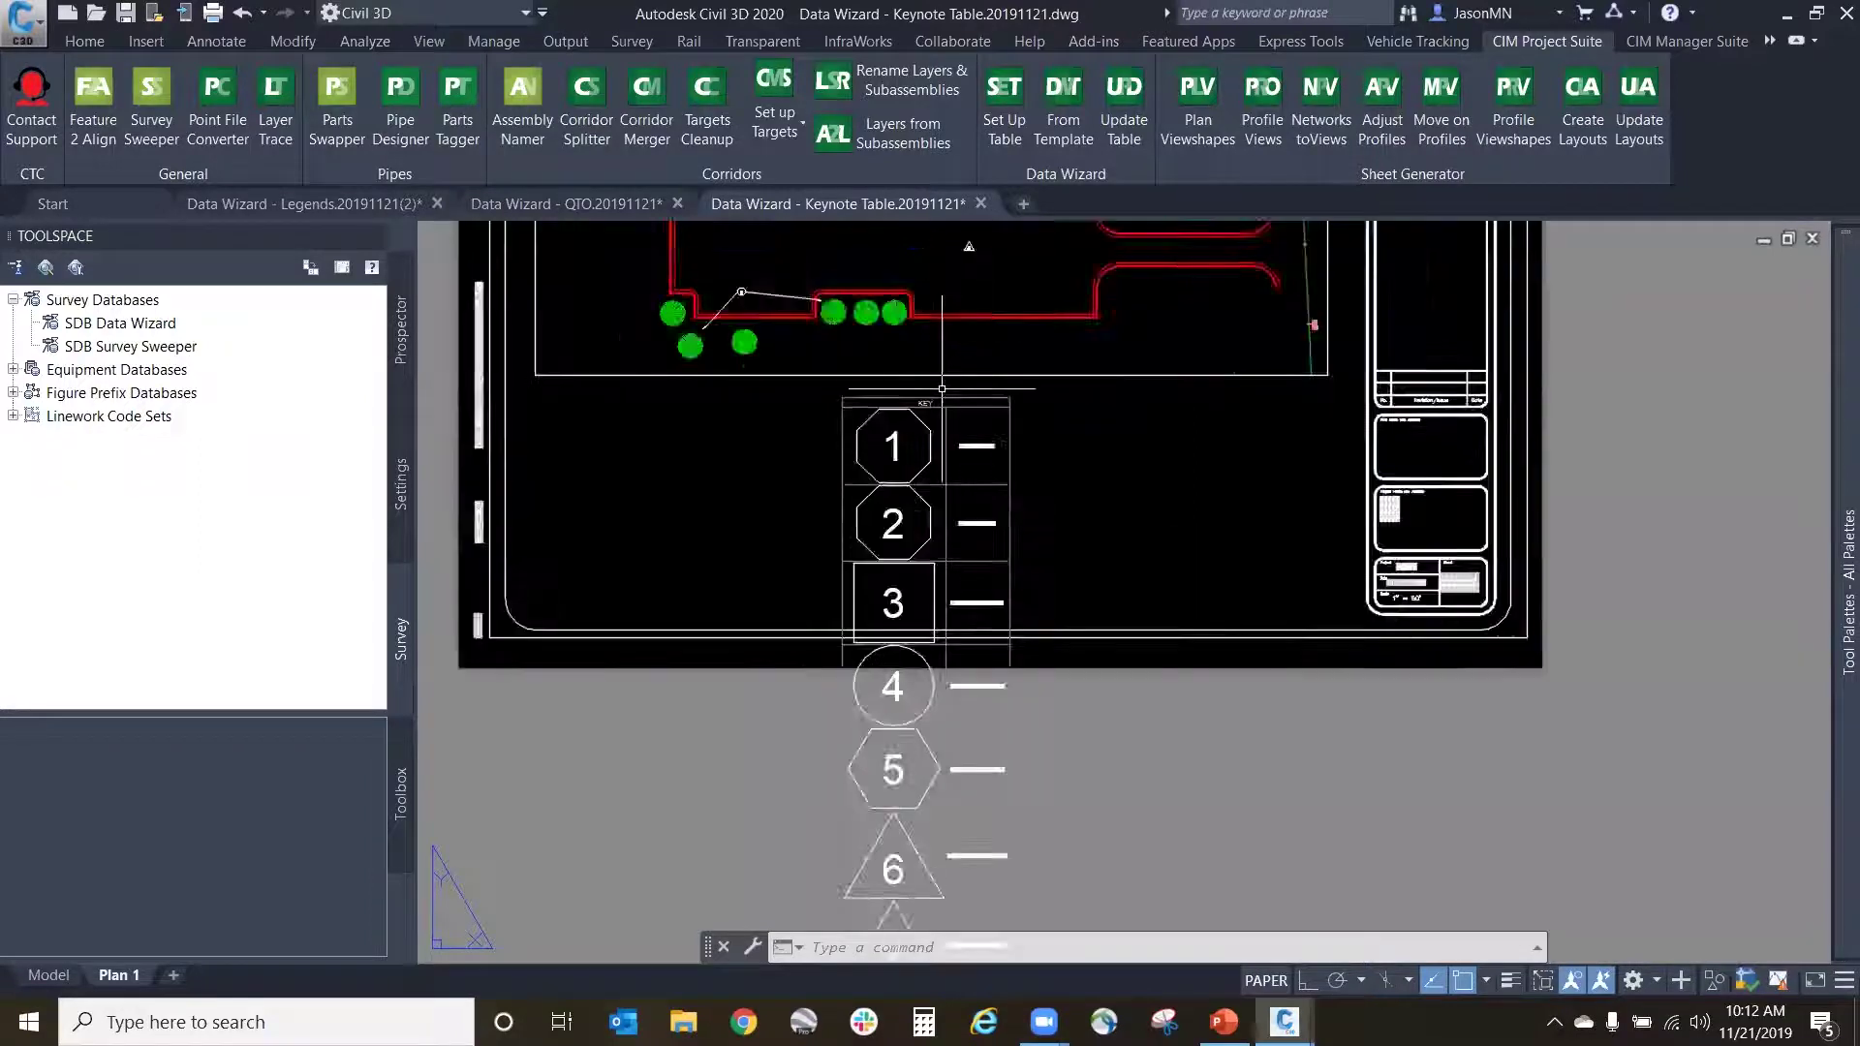
pyautogui.scroll(2, 942, 388)
pyautogui.click(950, 398)
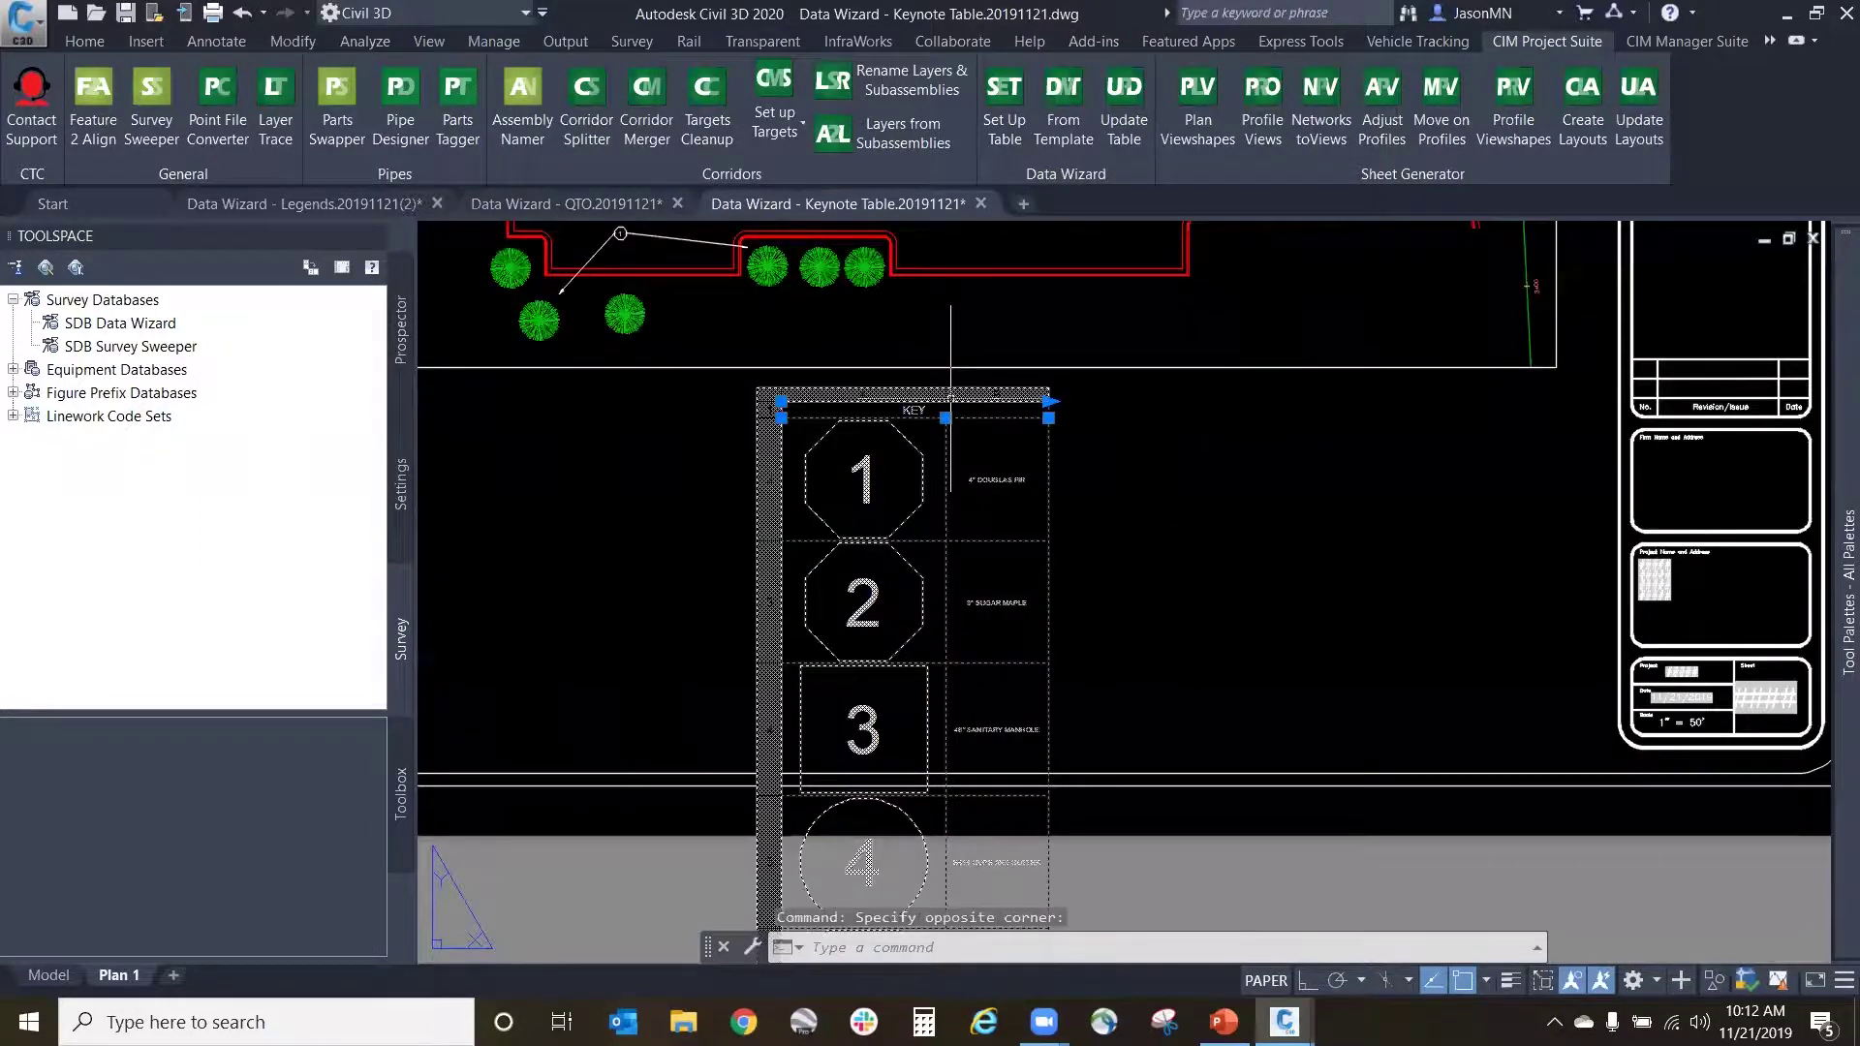
pyautogui.click(954, 396)
pyautogui.write('E')
pyautogui.press('Return')
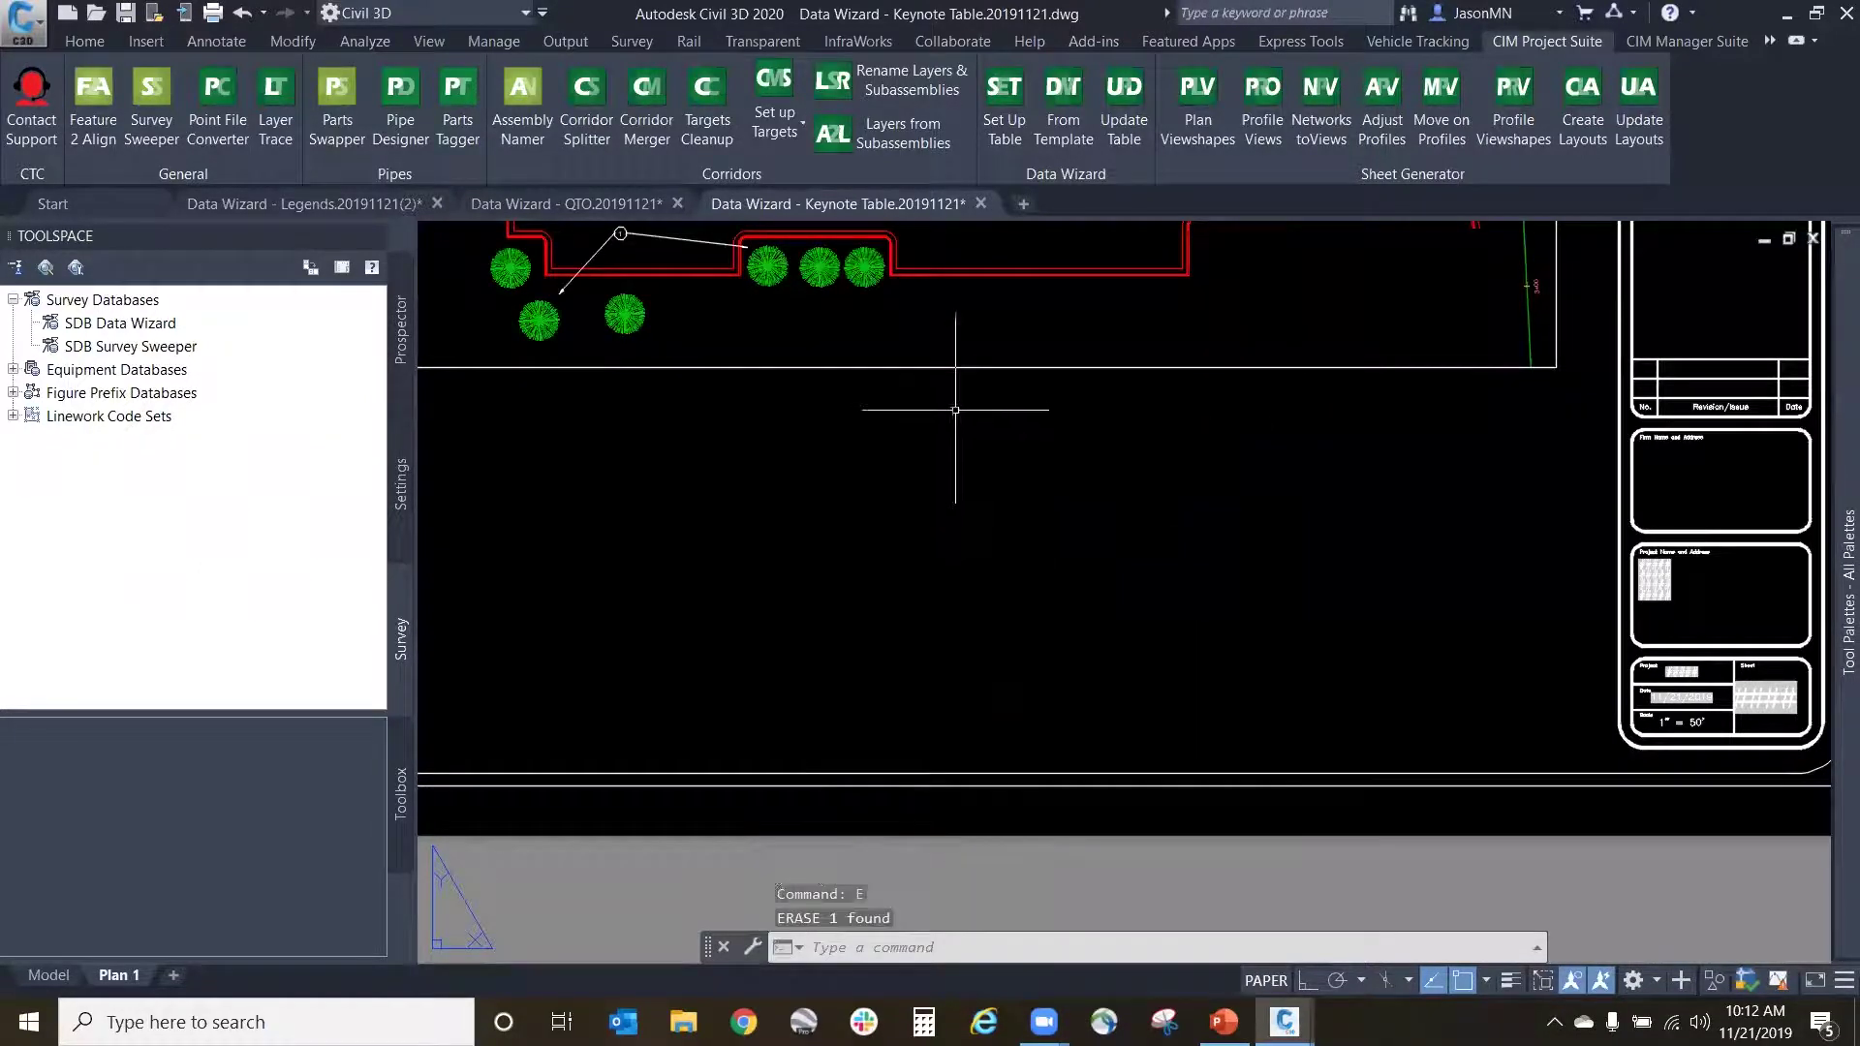
# Step: Rerun the Data Wizard for the multileaders with a symbols scale factor of .1, and place the Key table below the Plan 1 viewport
pyautogui.click(990, 114)
pyautogui.click(993, 888)
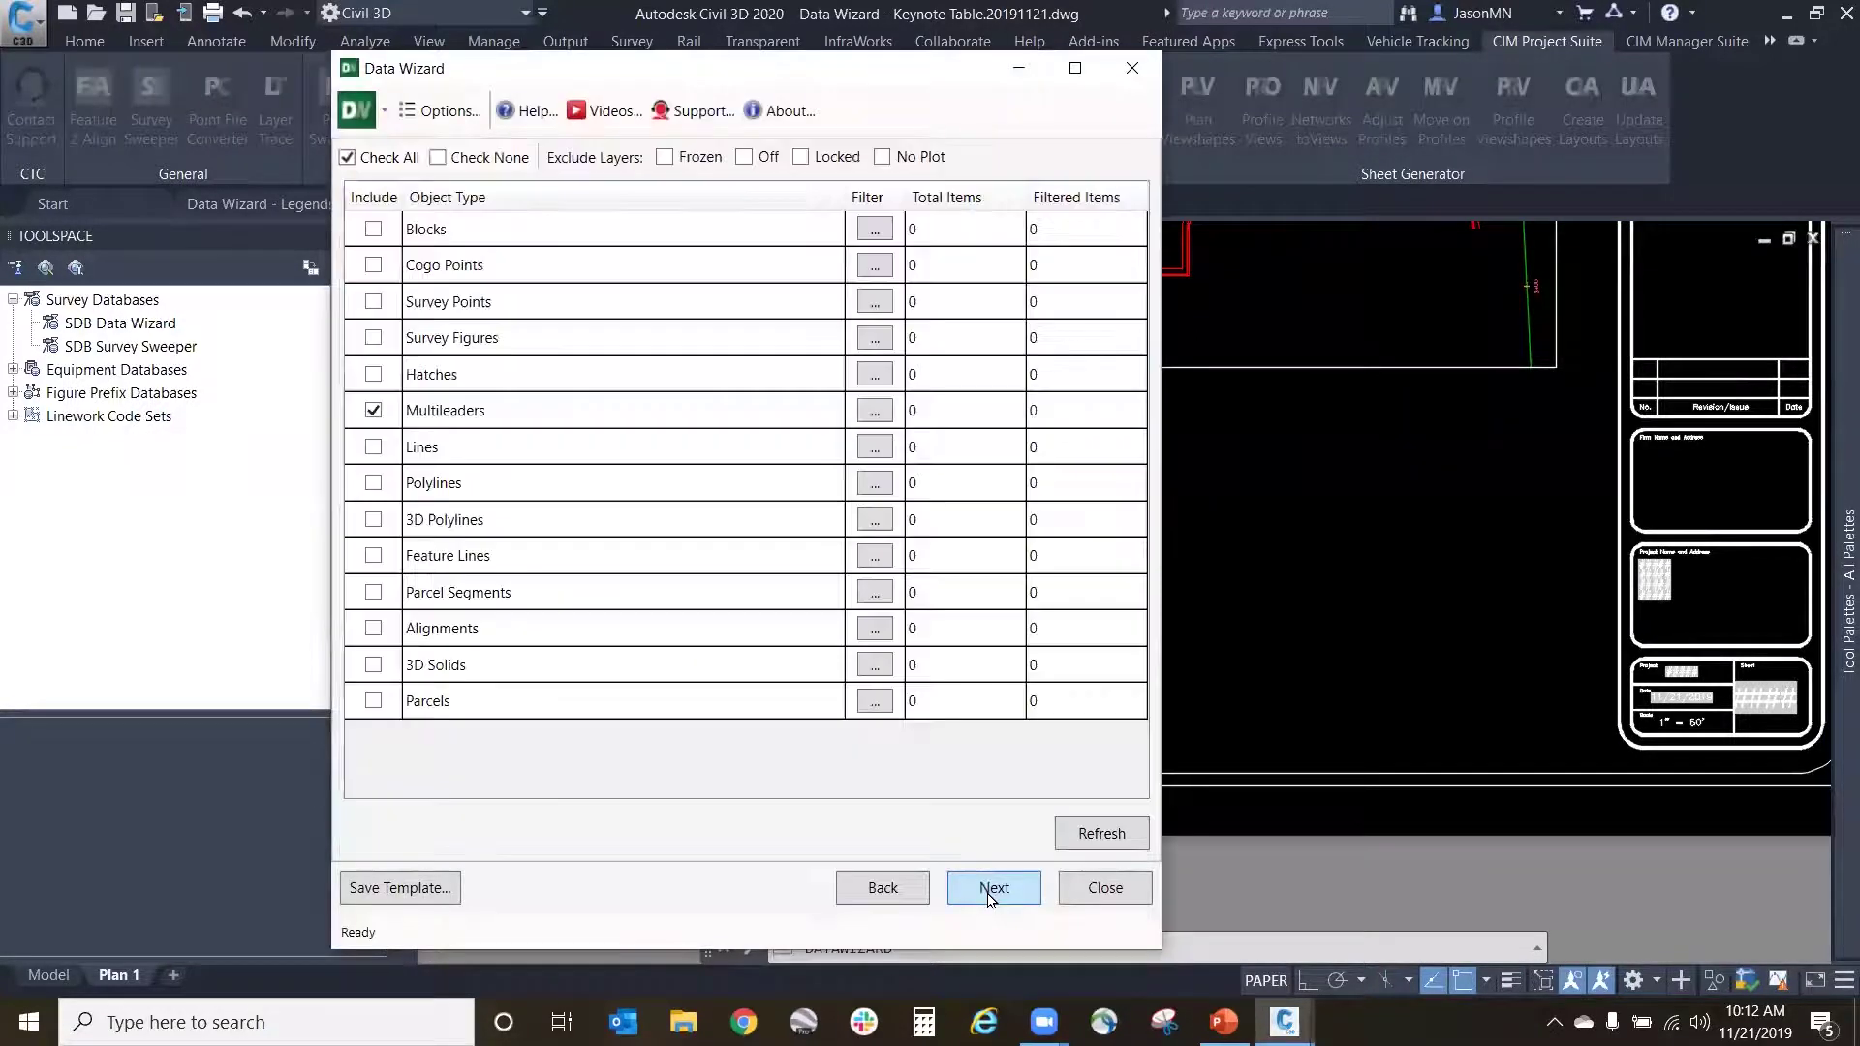
pyautogui.click(990, 893)
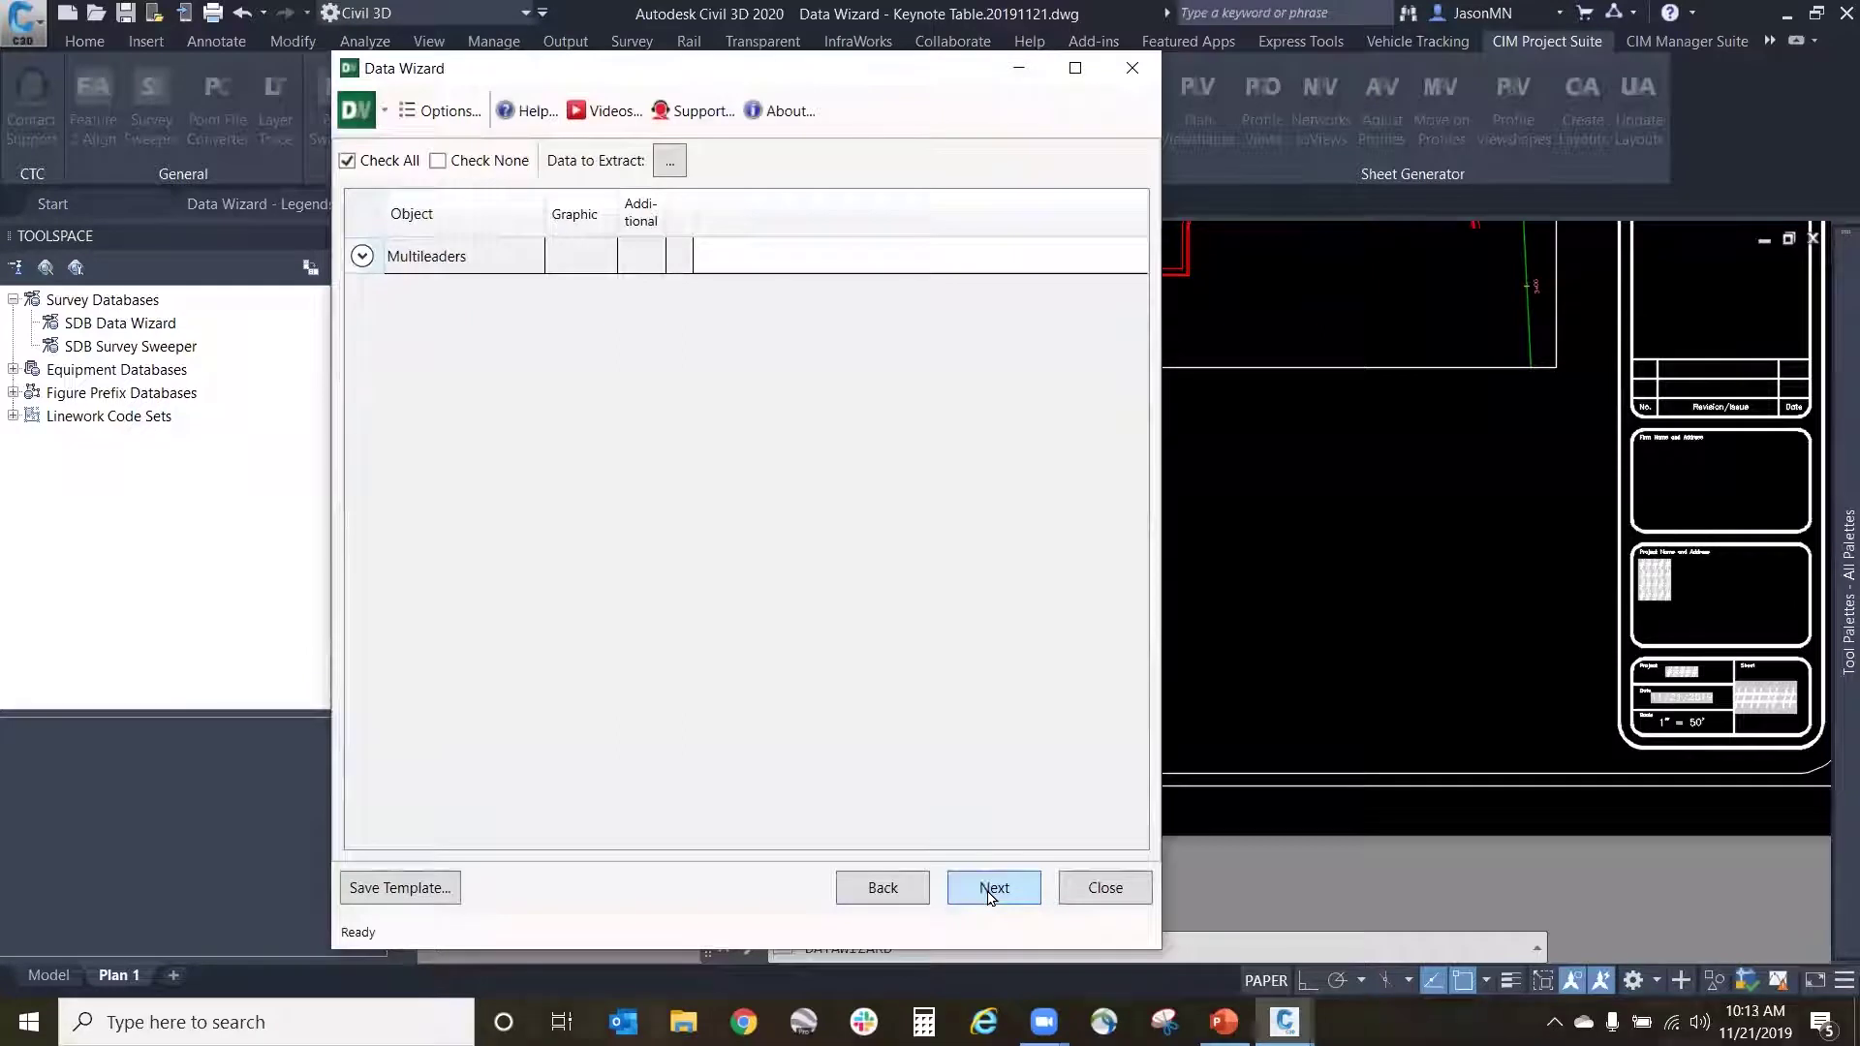
pyautogui.click(990, 893)
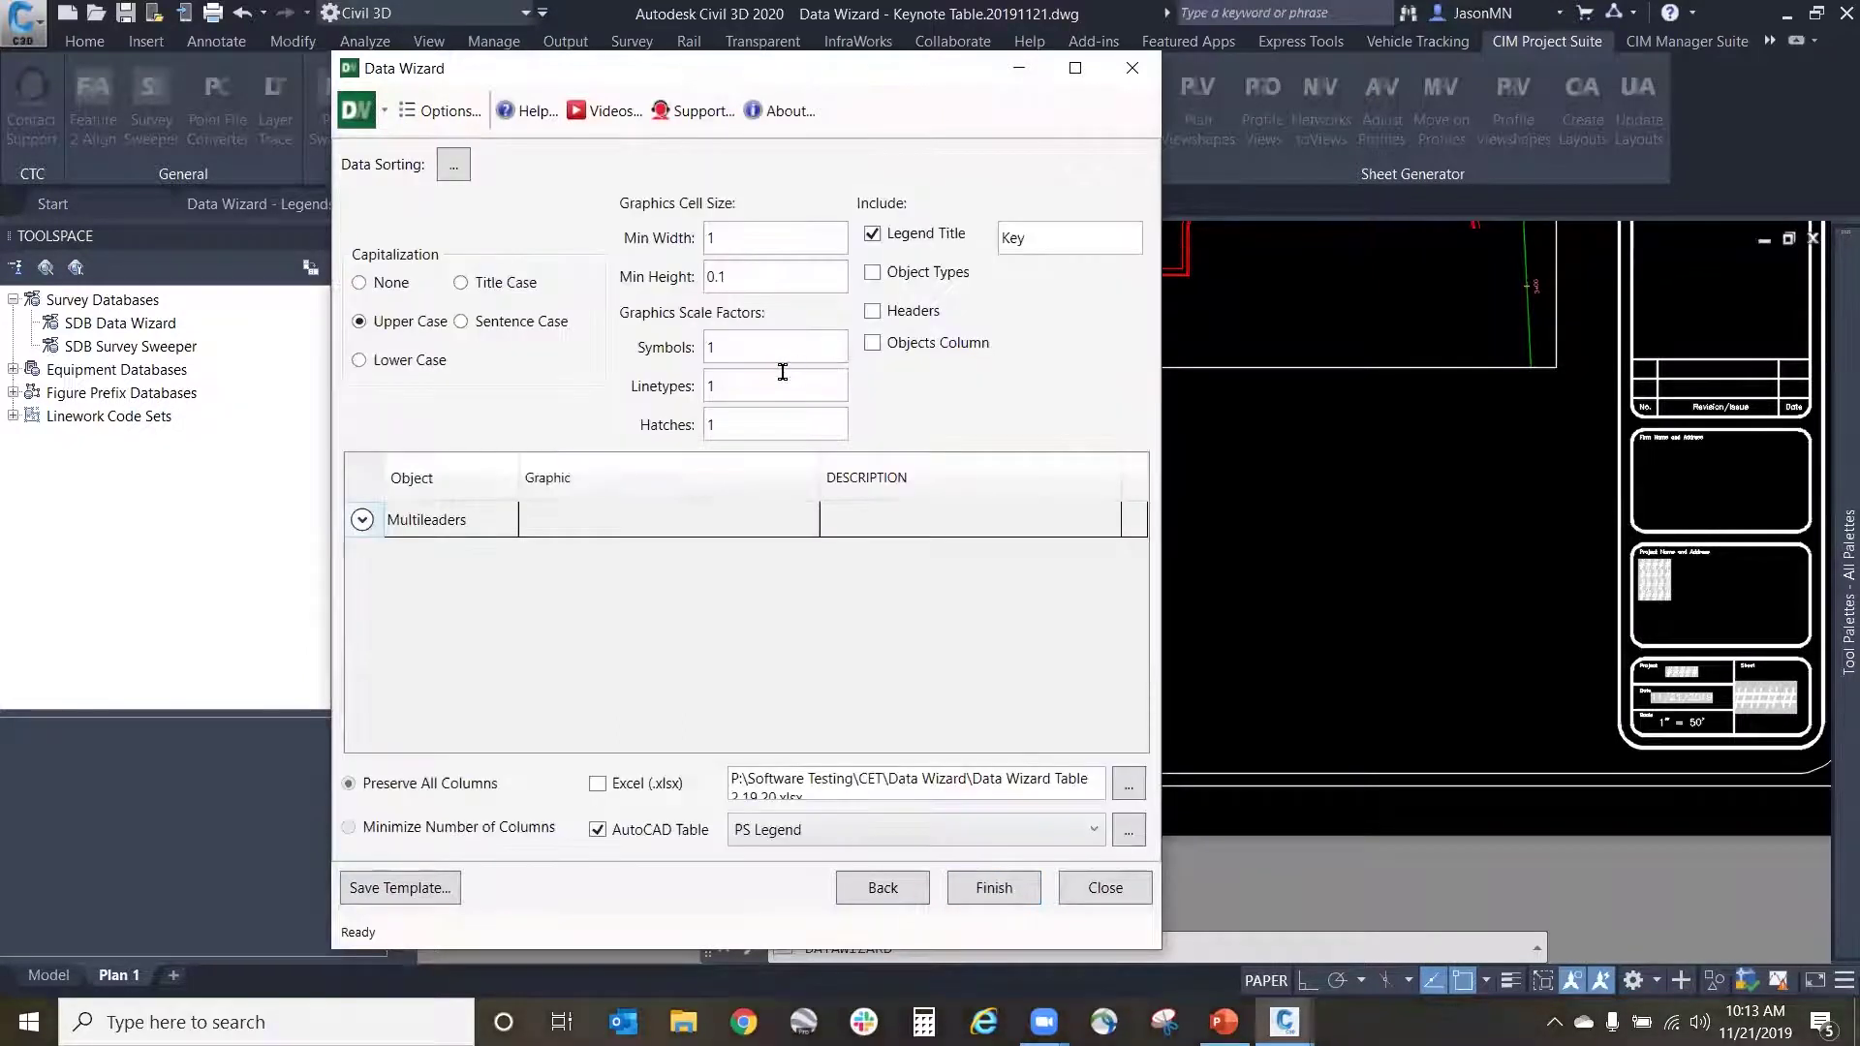
pyautogui.write('.1')
pyautogui.click(973, 890)
pyautogui.click(1144, 431)
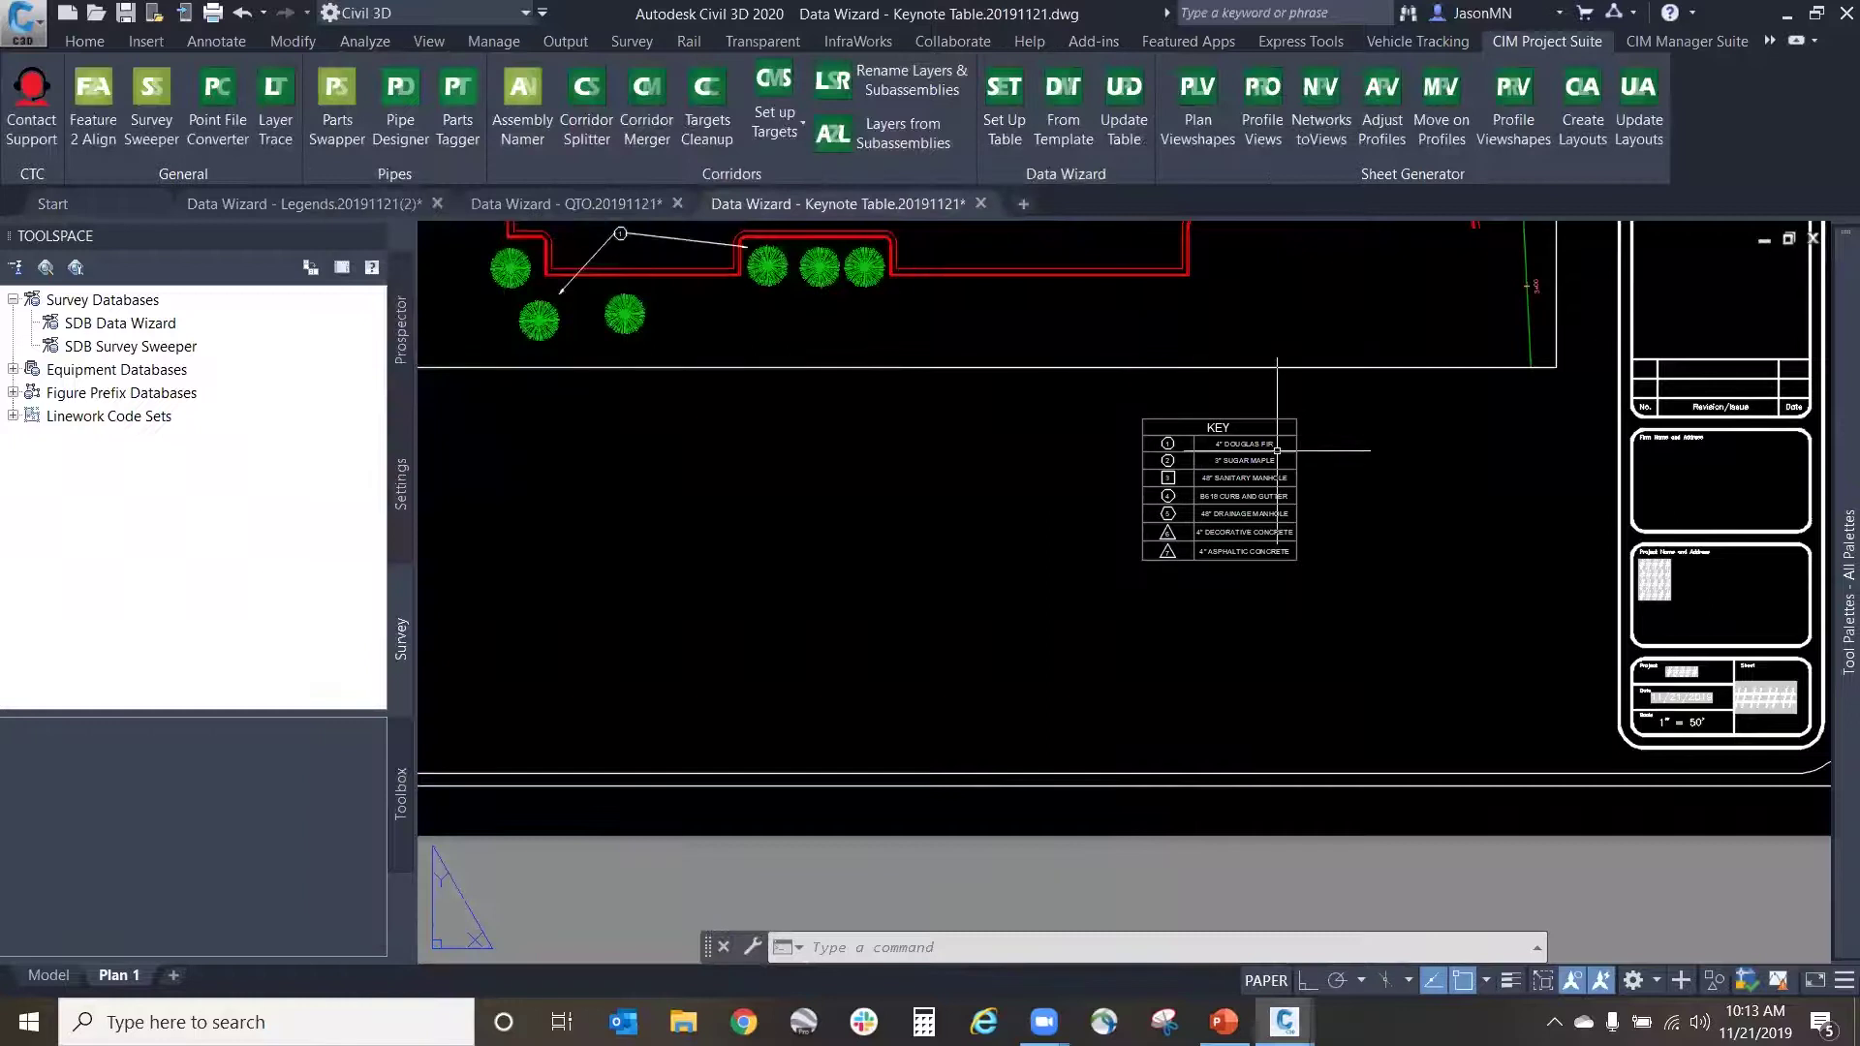
# Step: Examine the regenerated Key table's seven keynote symbols, their descriptions and the table's size on the Plan 1 sheet
pyautogui.scroll(6, 1202, 432)
pyautogui.scroll(-2, 1288, 458)
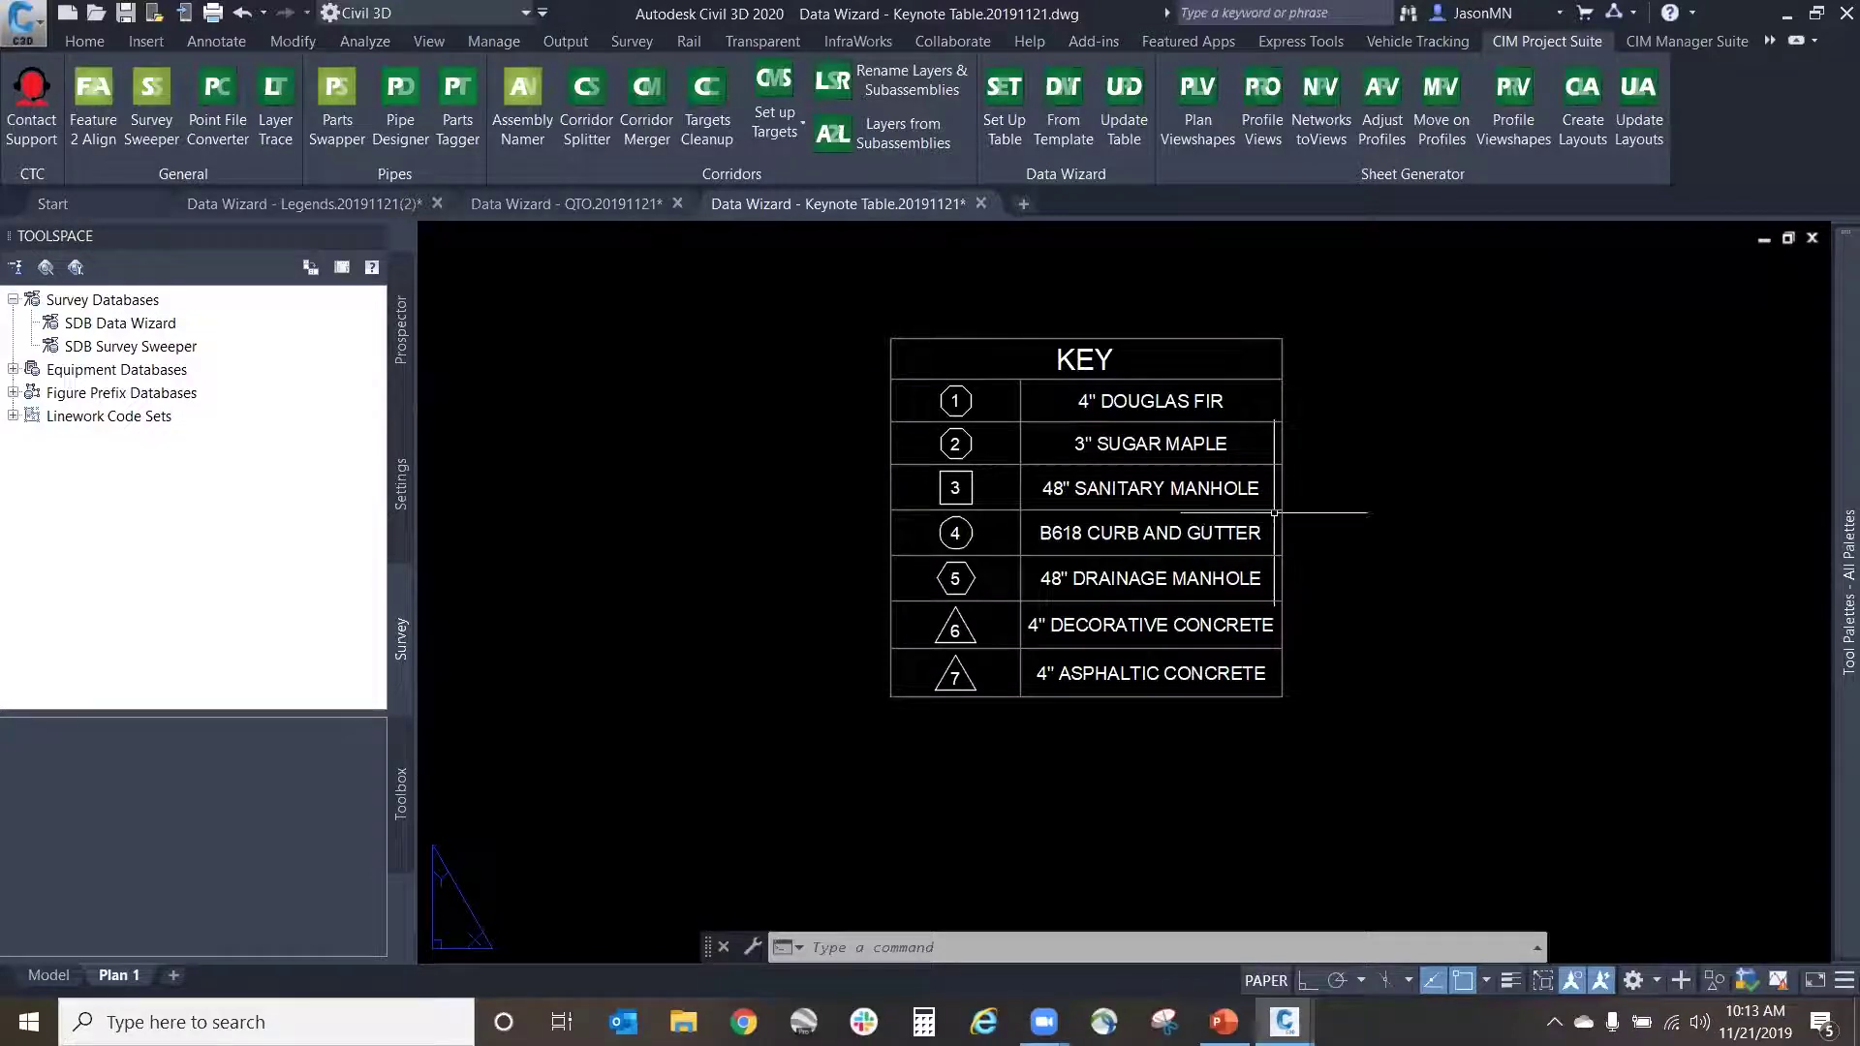
pyautogui.moveTo(1275, 513)
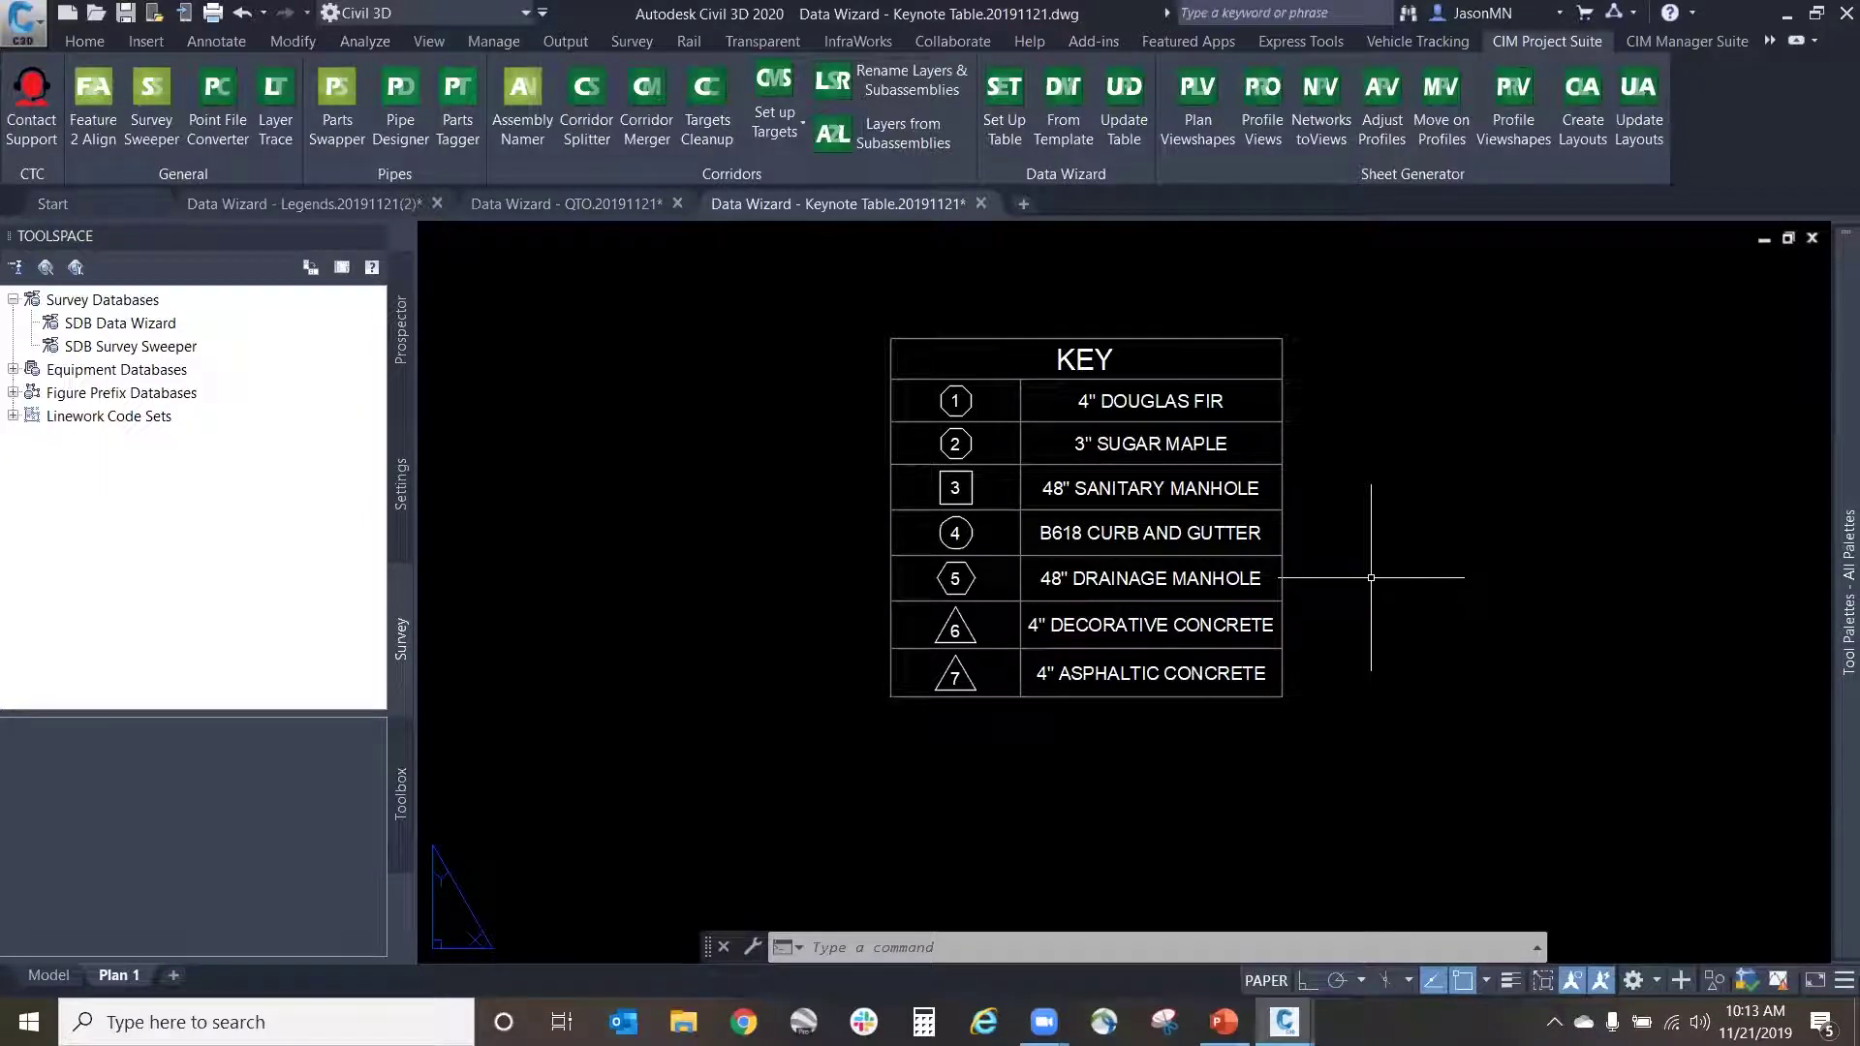
pyautogui.scroll(-4, 1371, 577)
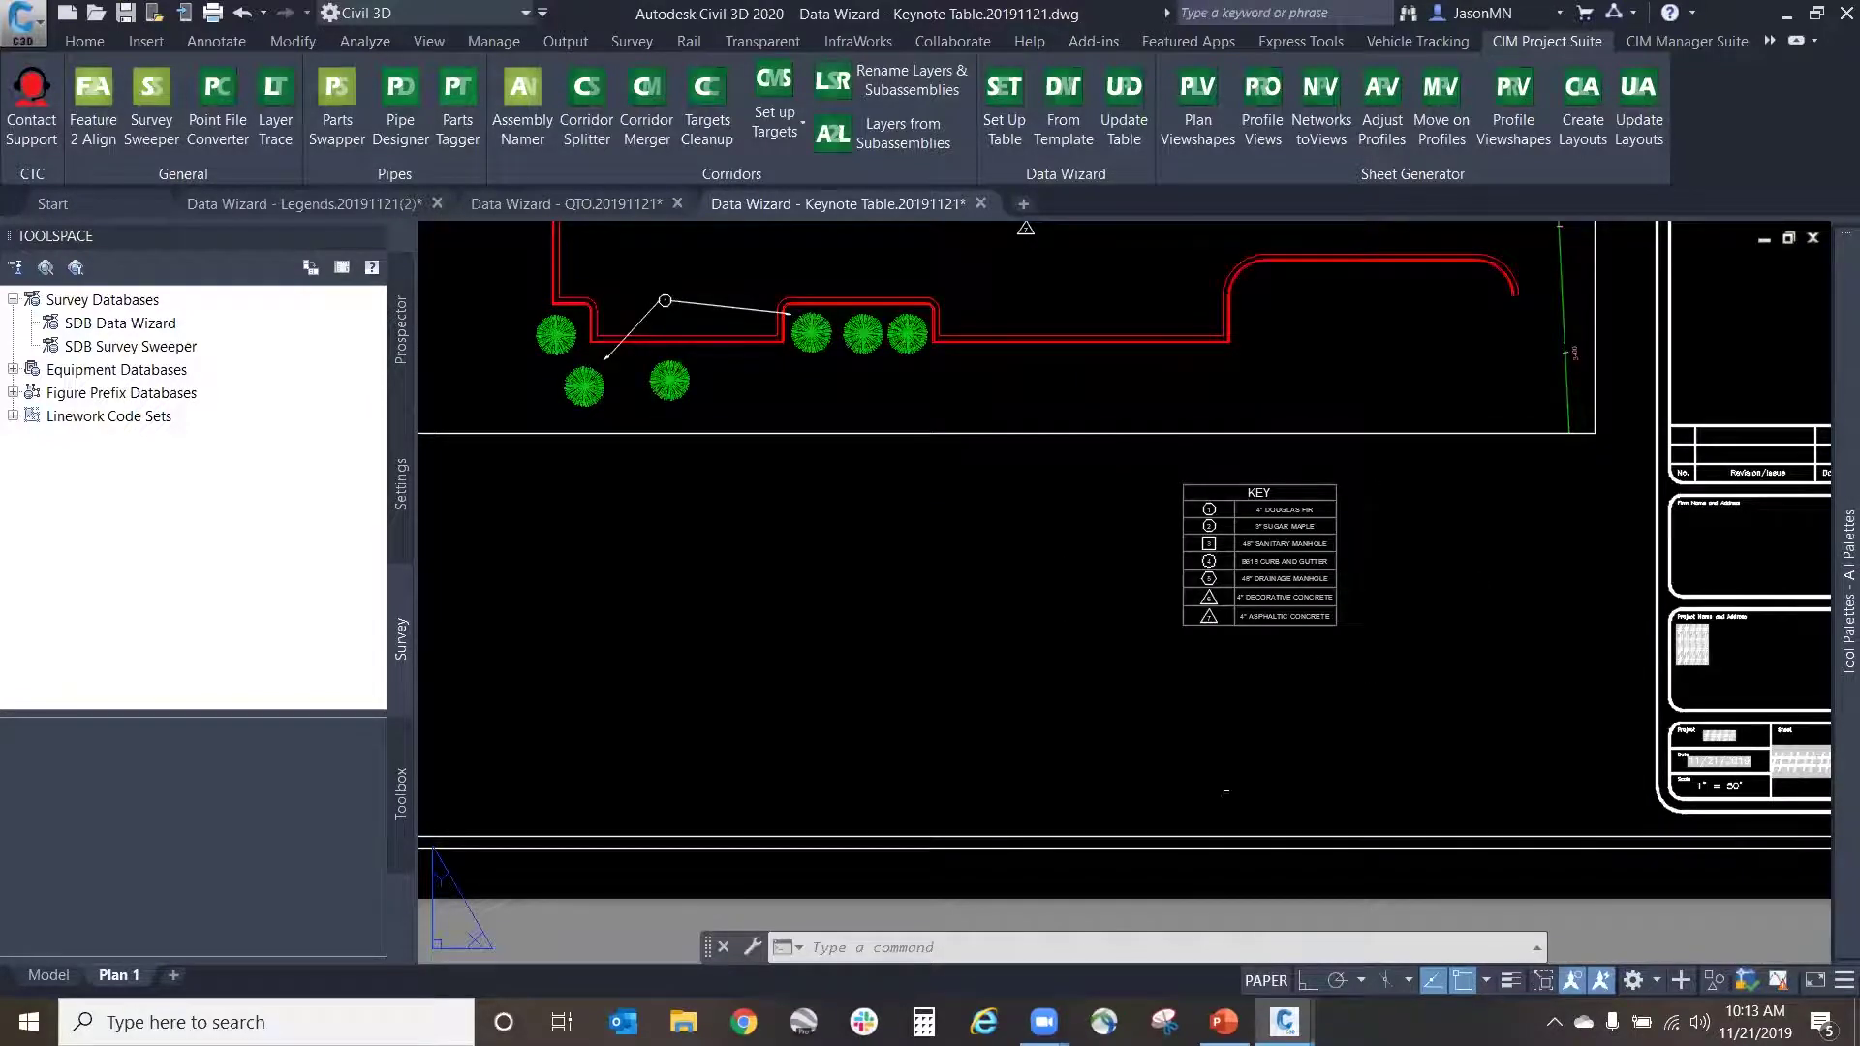
# Step: Switch to the Artley_CTC_DataWiz.pptx presentation in PowerPoint and start the slide show at the Questions? slide
pyautogui.click(1223, 1022)
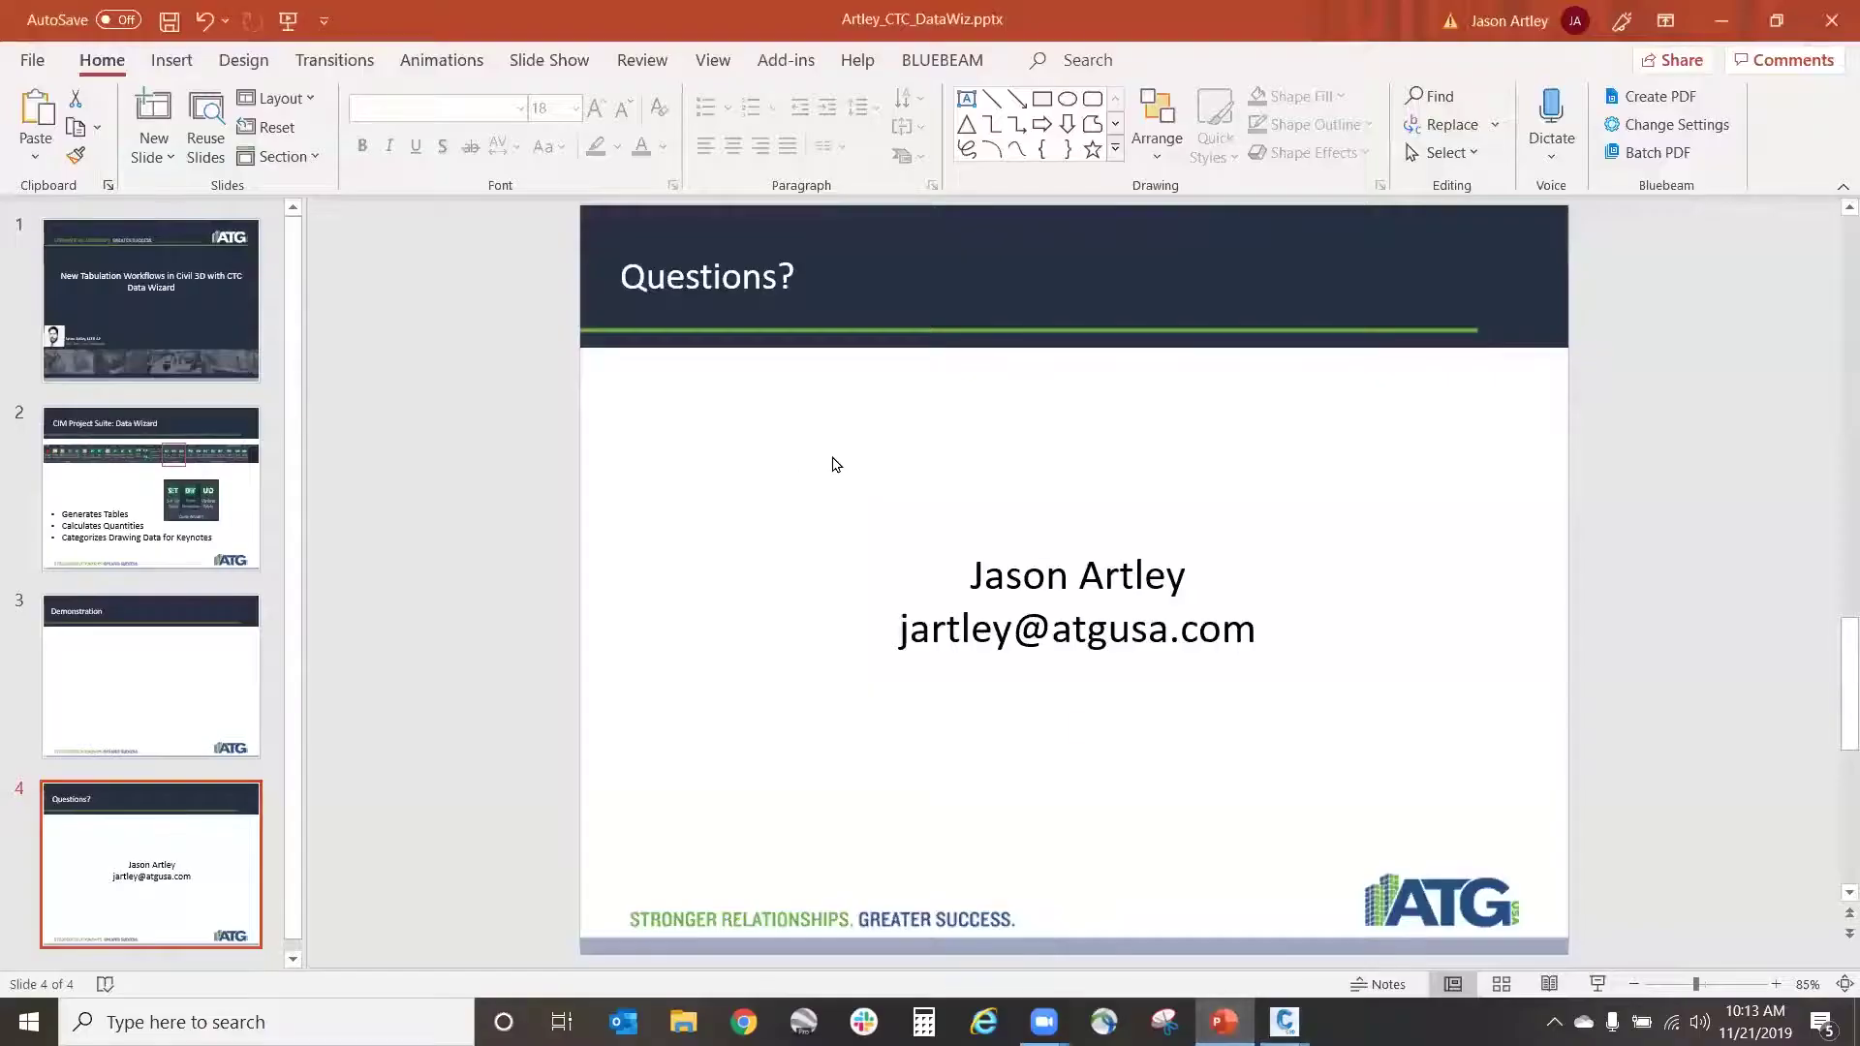
pyautogui.click(1597, 983)
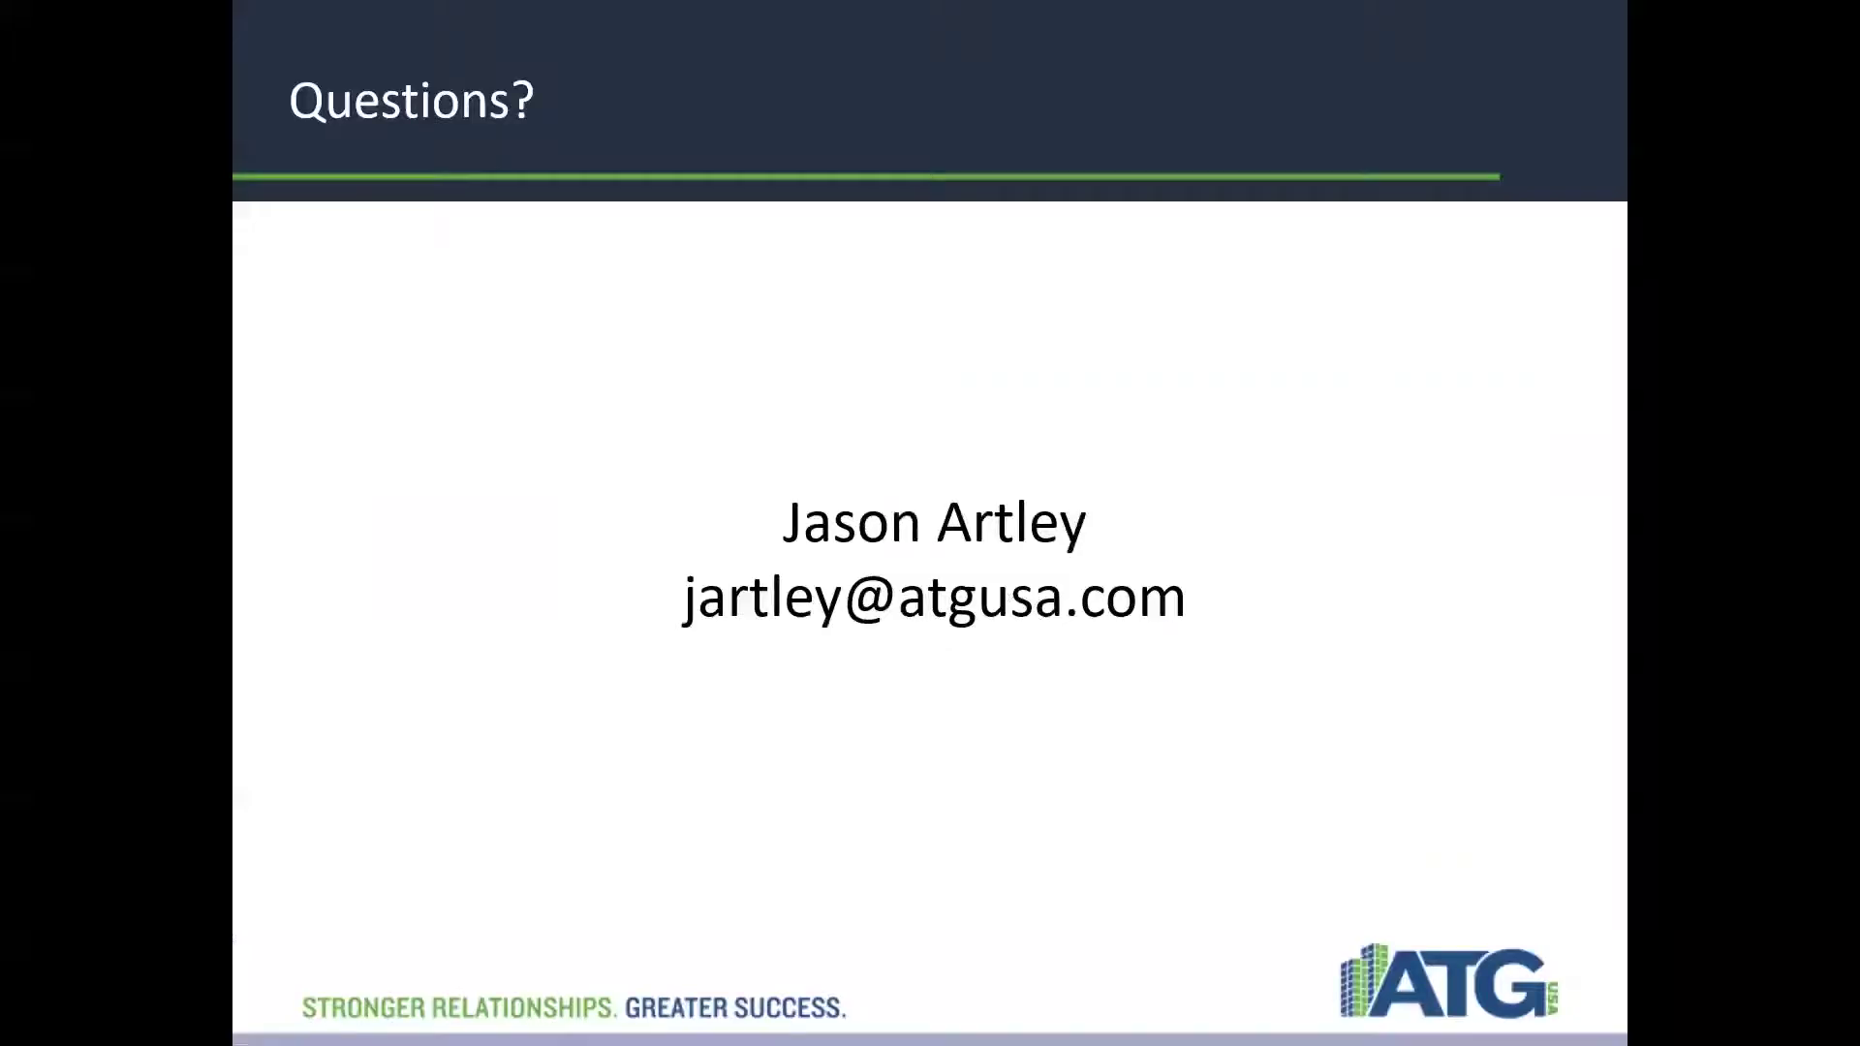